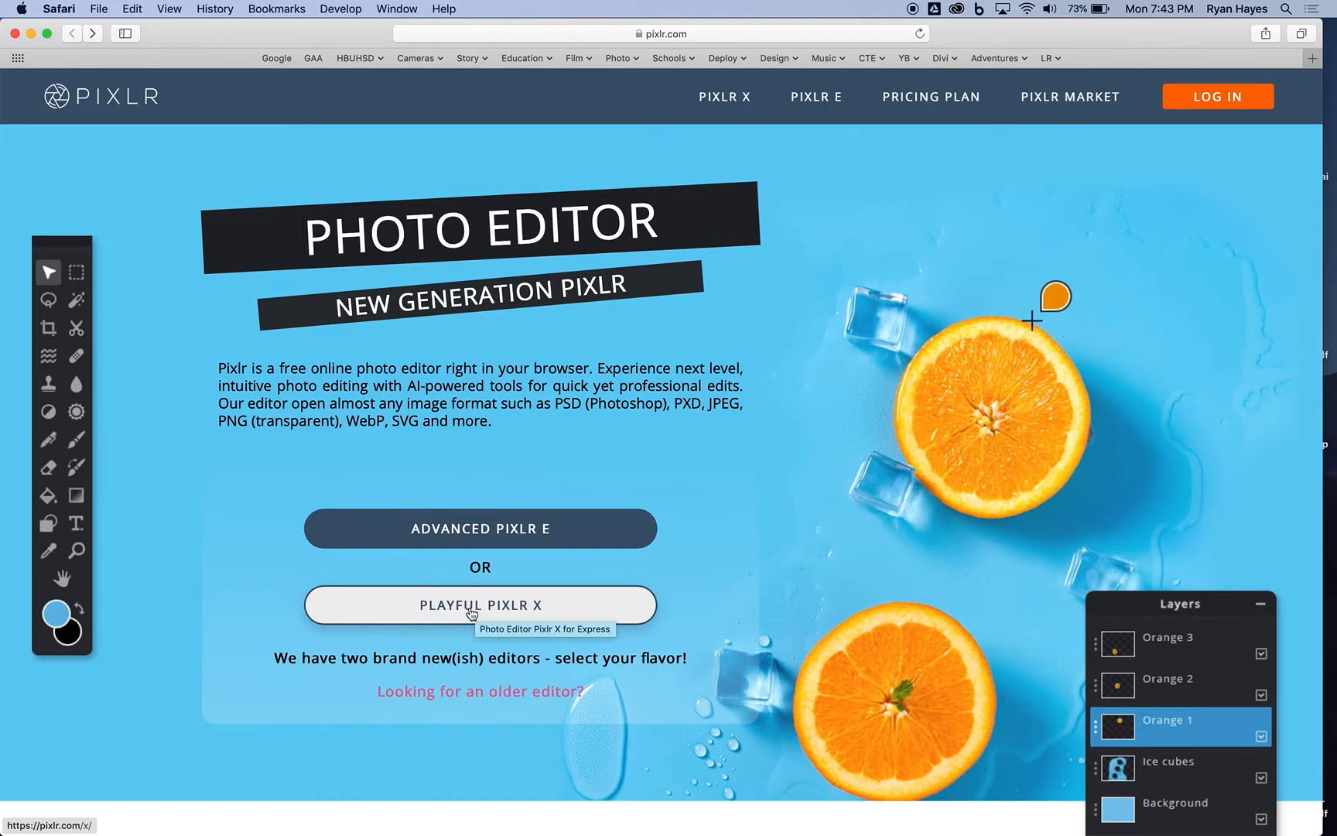
Step: Start the Playful Pixlr X editor and browse My Drive on Google Drive to the student's Photography folder within Period 02 for an image
left_click(471, 608)
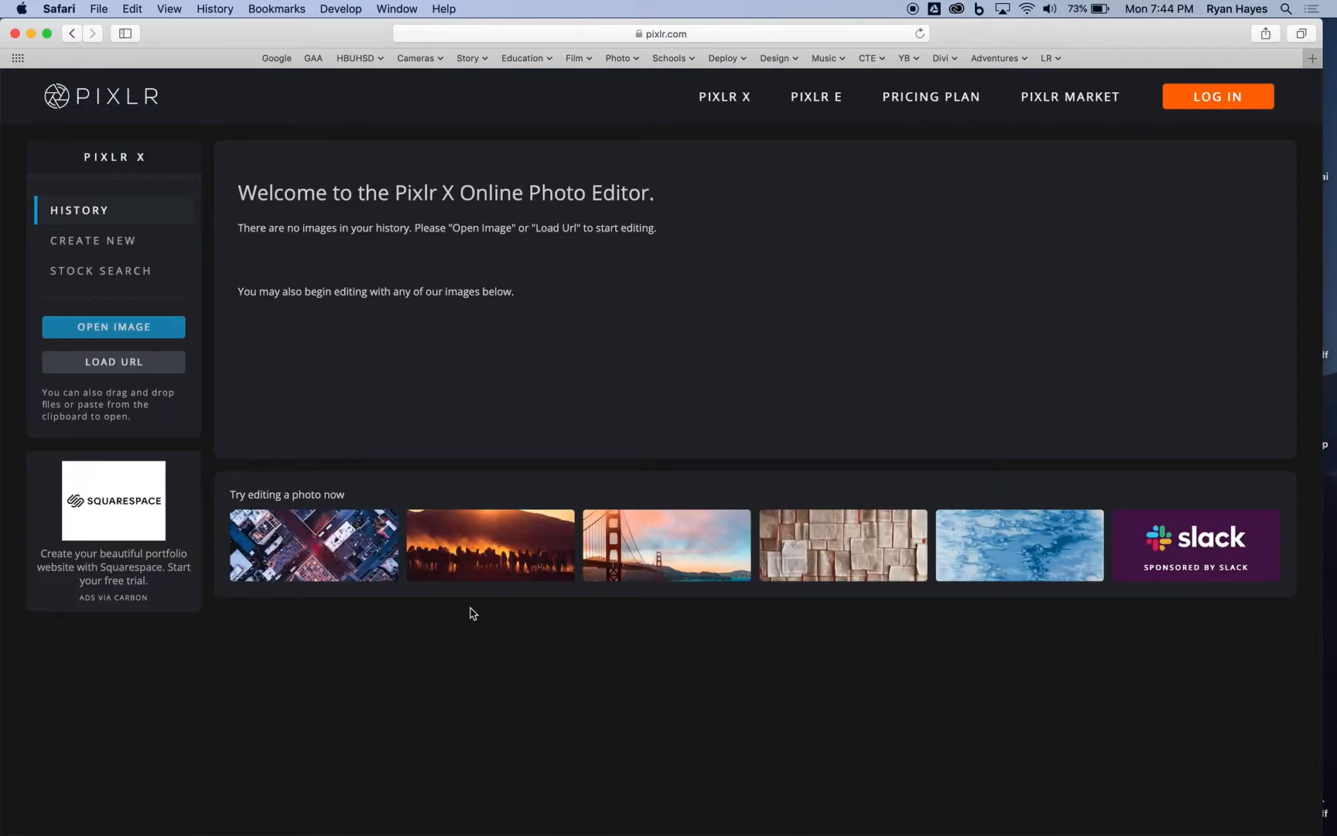
left_click(117, 334)
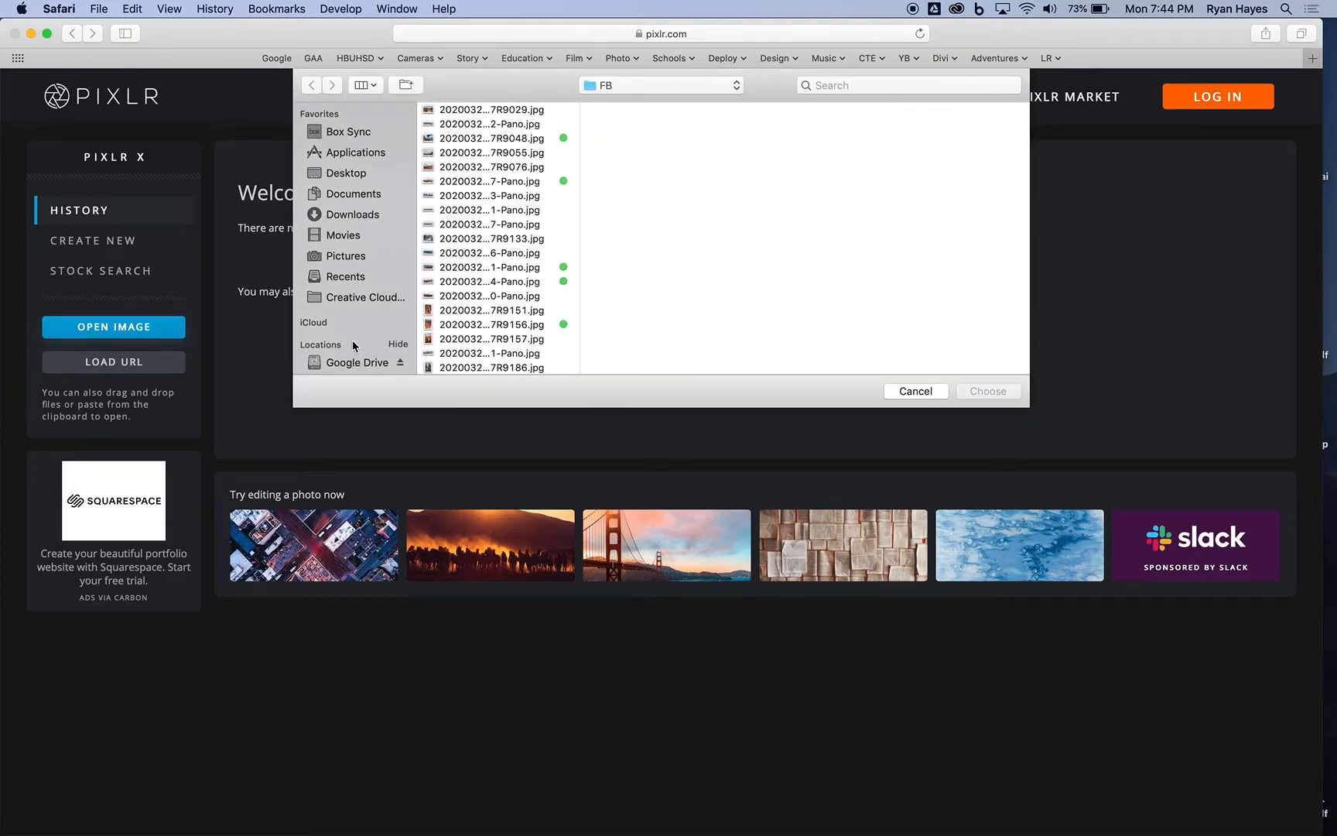
left_click(353, 366)
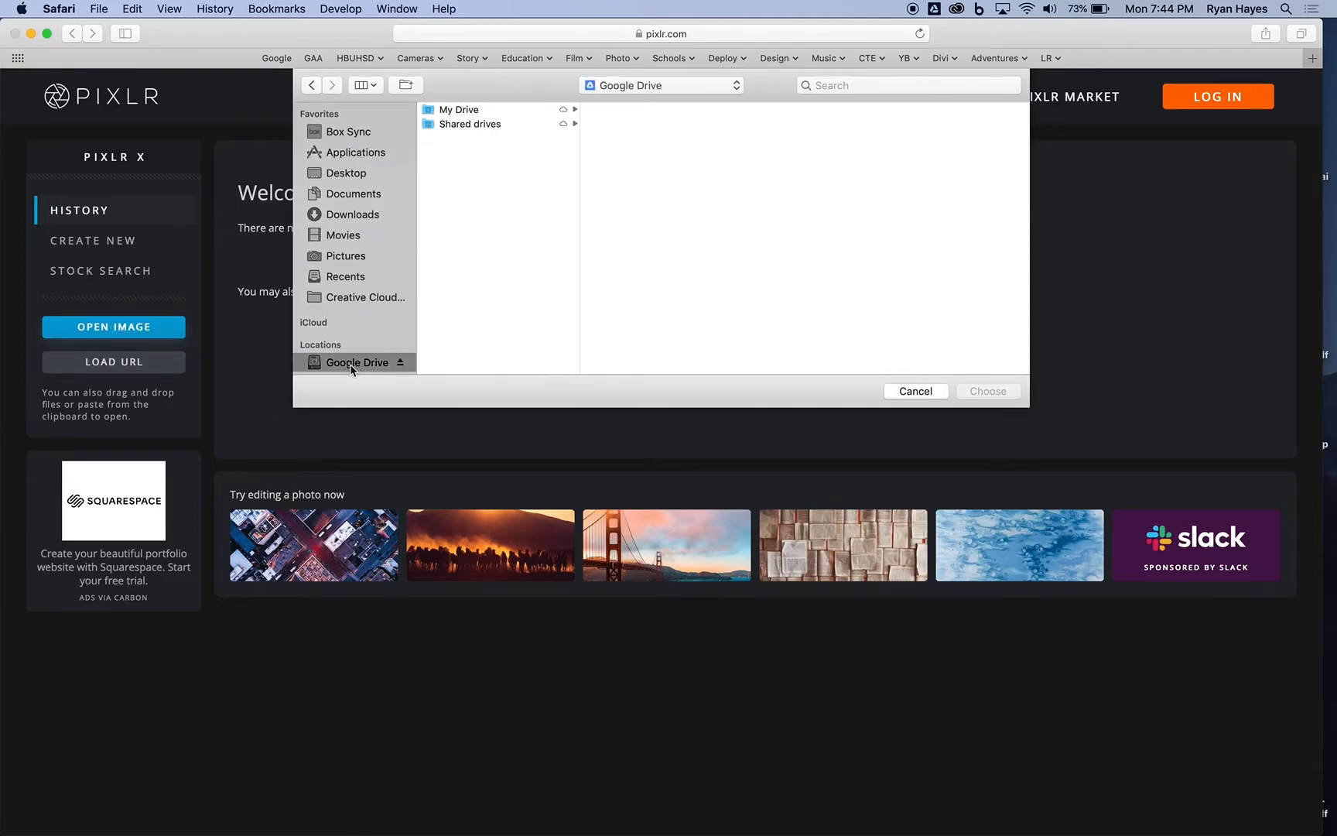
left_click(481, 110)
scroll(661, 306, "down", 5)
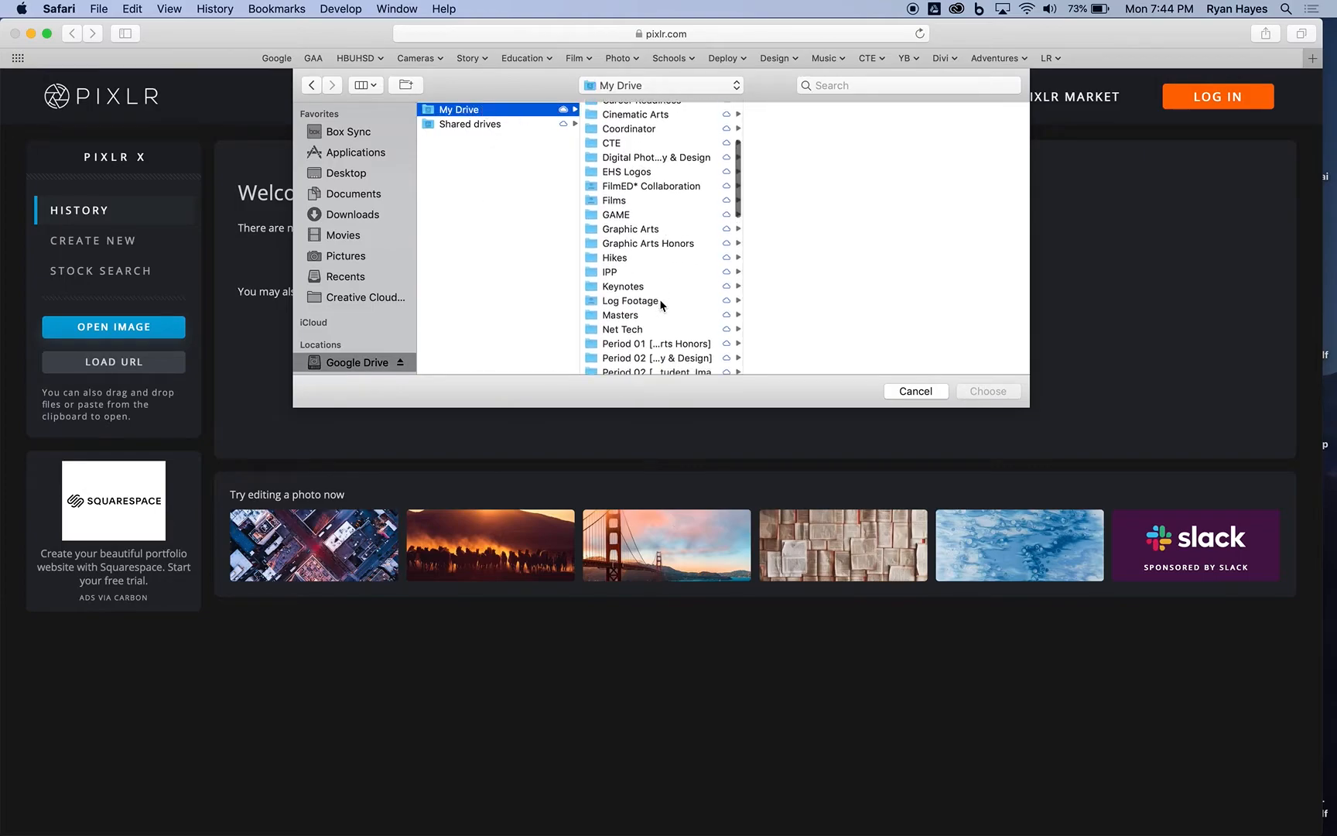
left_click(662, 281)
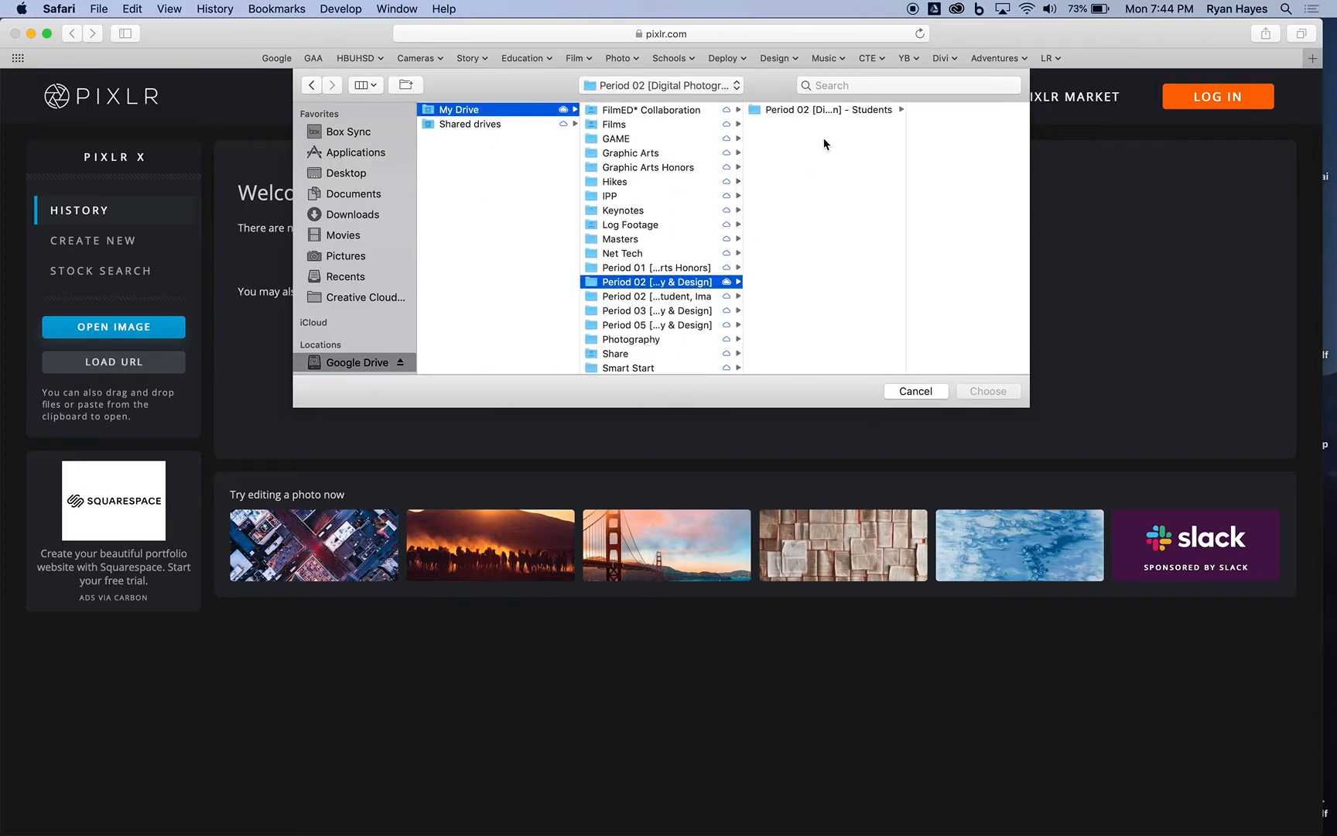
left_click(833, 109)
left_click(947, 125)
left_click(911, 120)
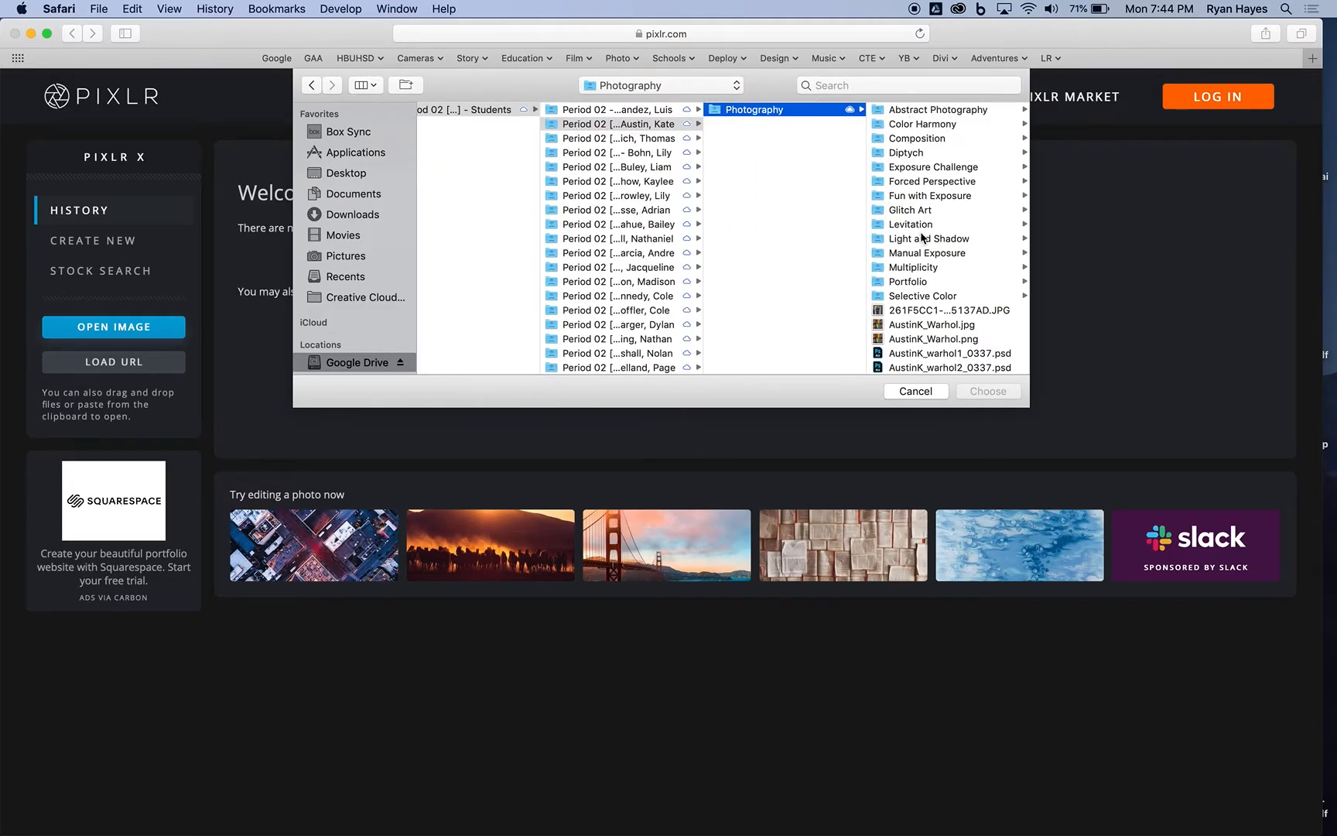
Step: Open the photo ending in 0569.JPG from the Multiplicity folder, pre-resized to the web size of 1280 x 853
left_click(918, 267)
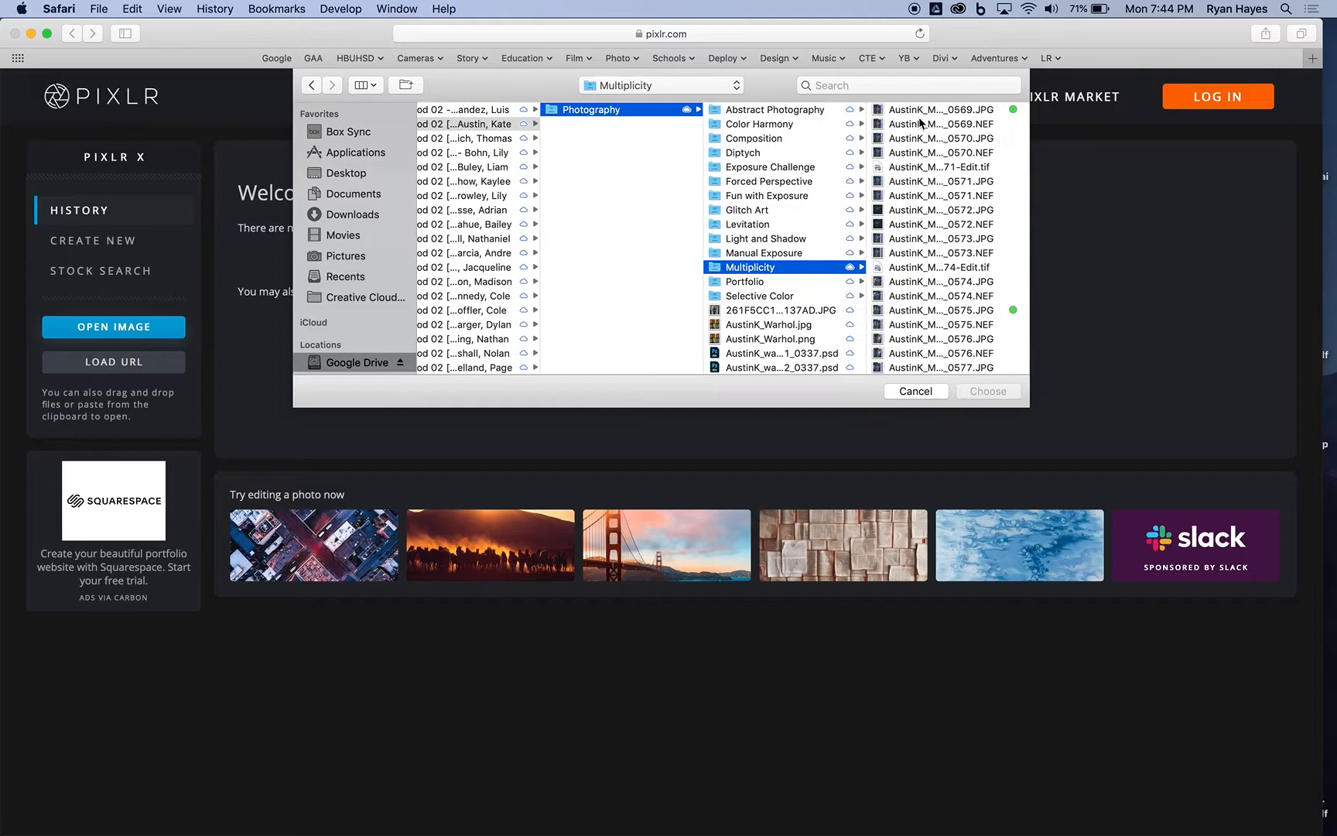
left_click(943, 116)
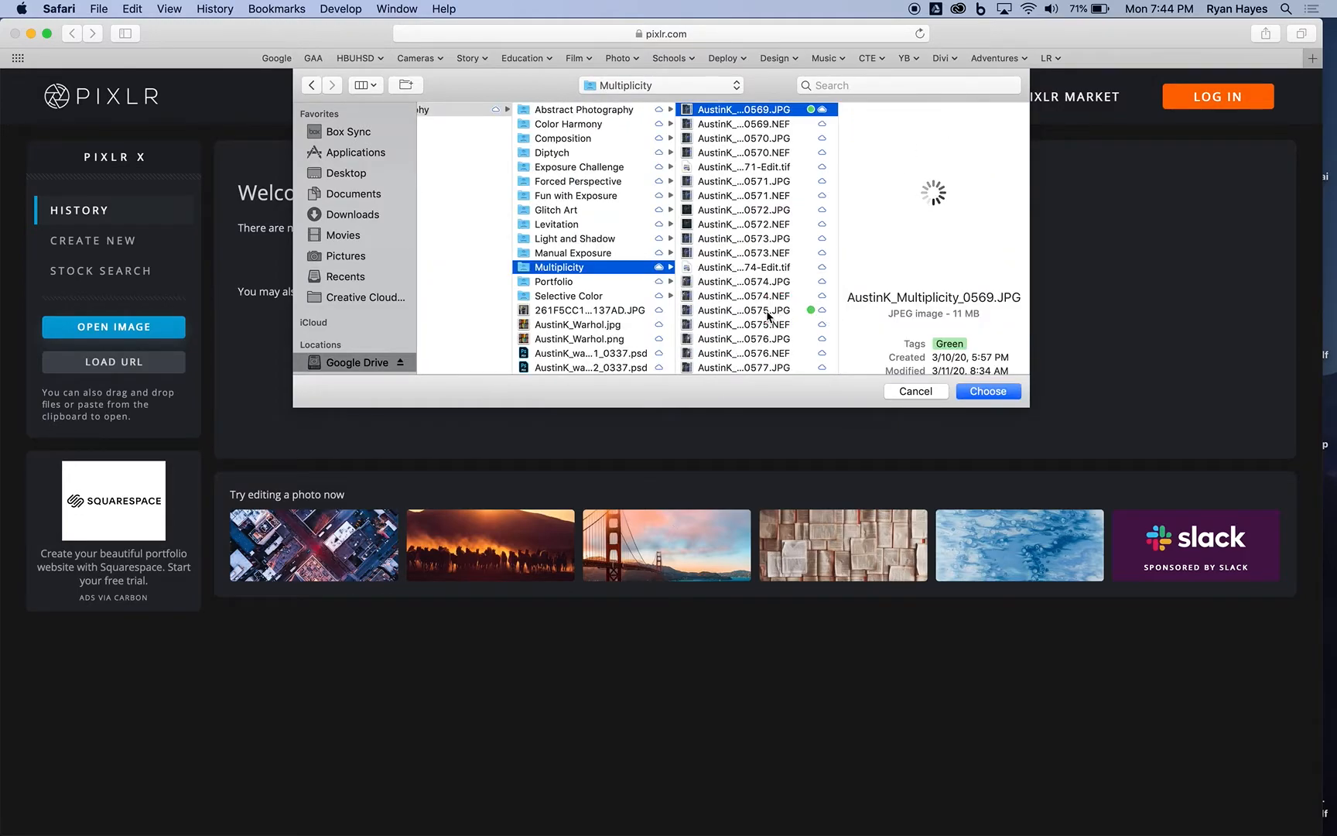
left_click(992, 392)
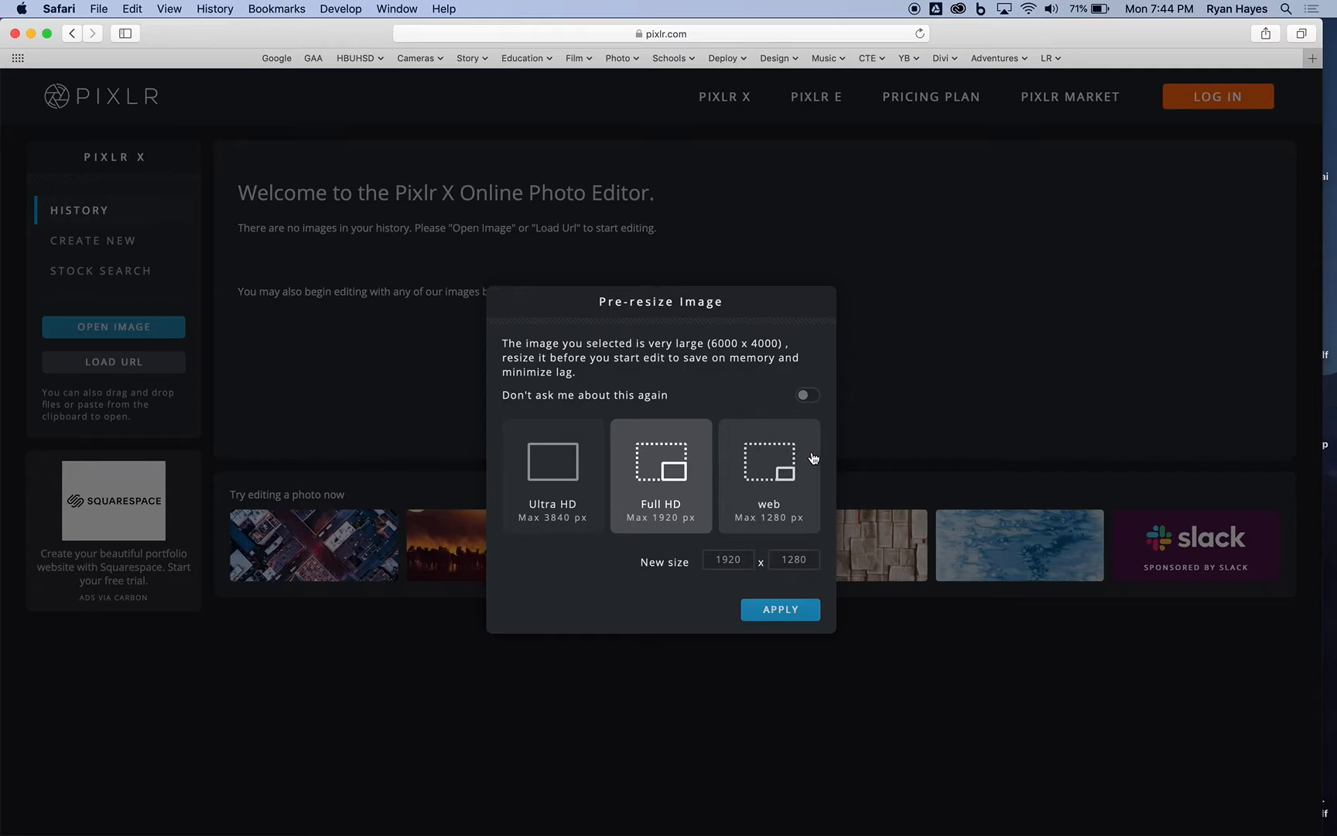
left_click(765, 481)
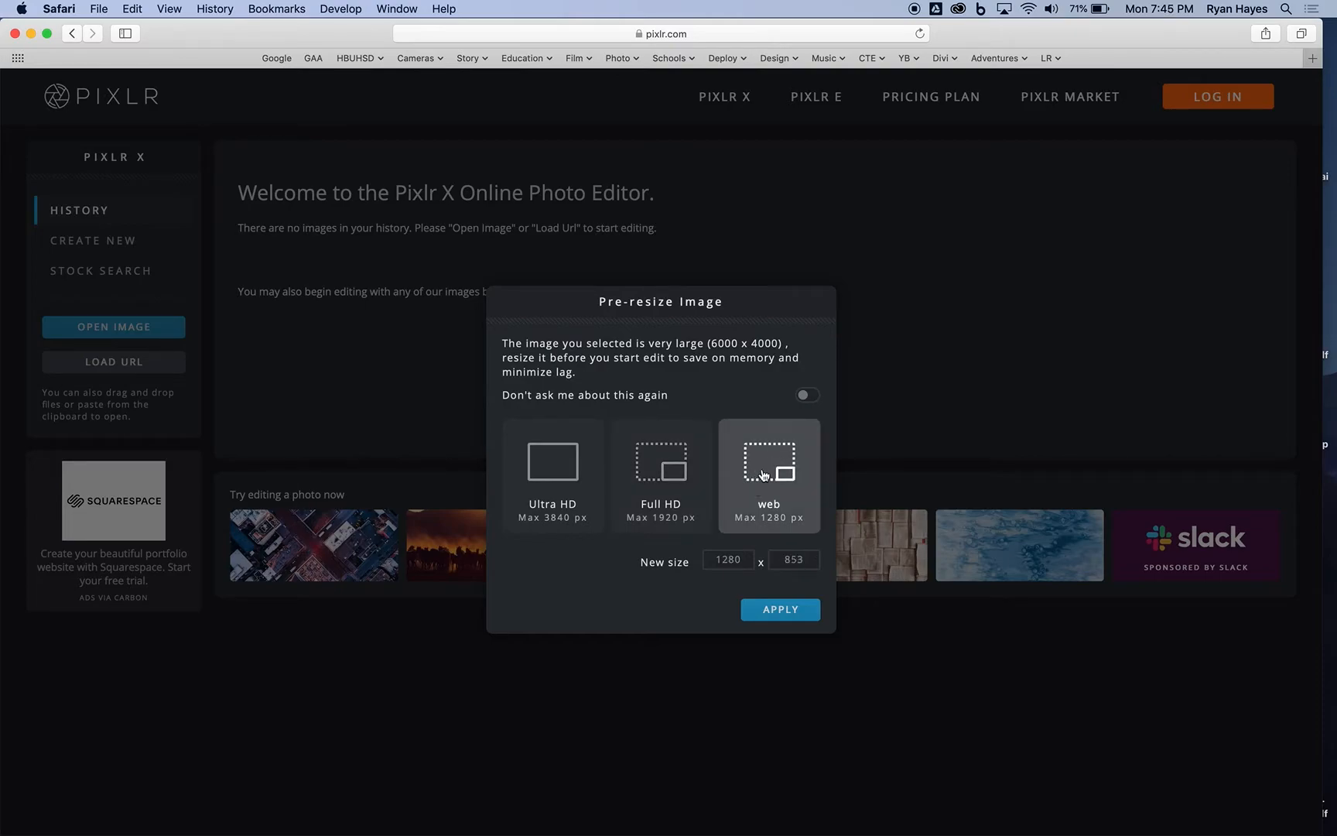
left_click(781, 610)
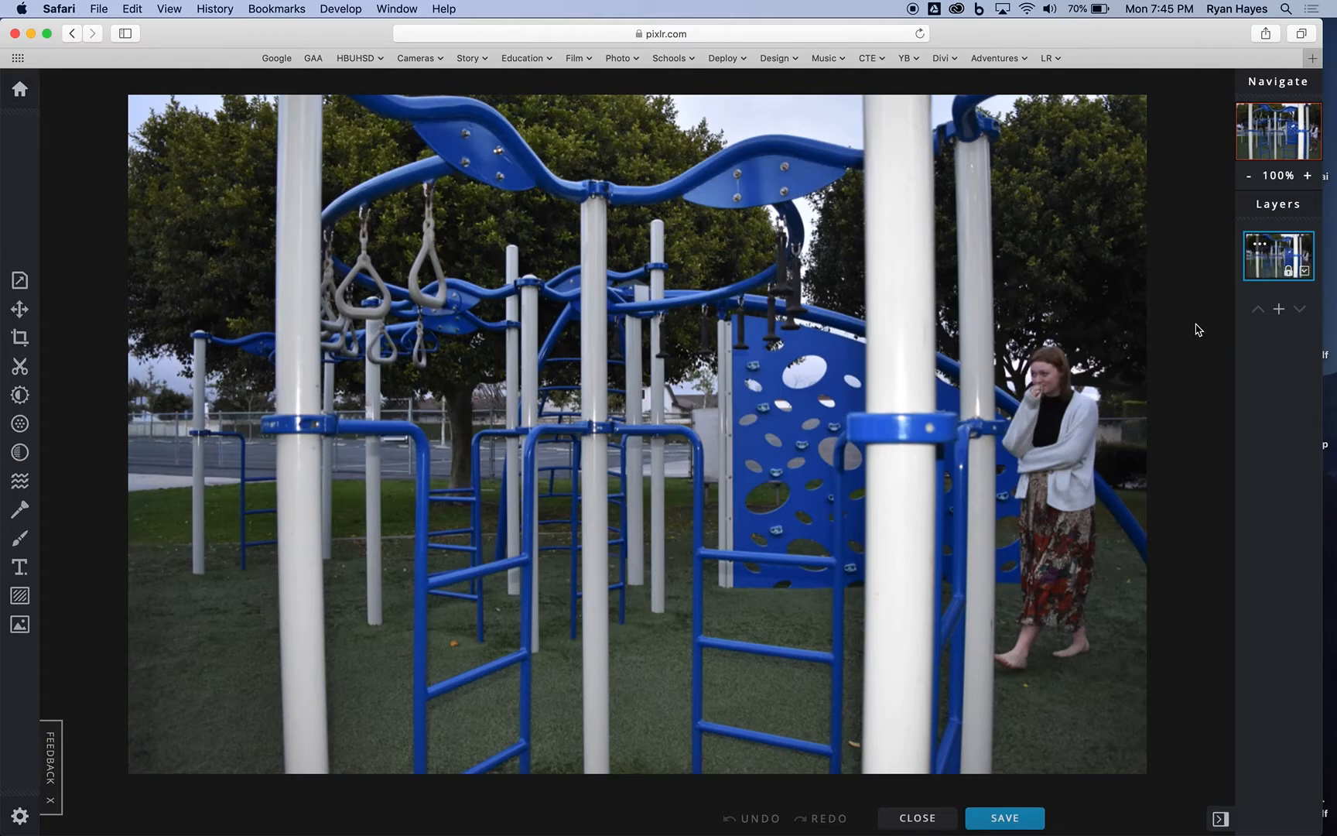
Step: Add the Multiplicity photo ending in 0575.JPG as a new image layer above the playground photo
left_click(1279, 310)
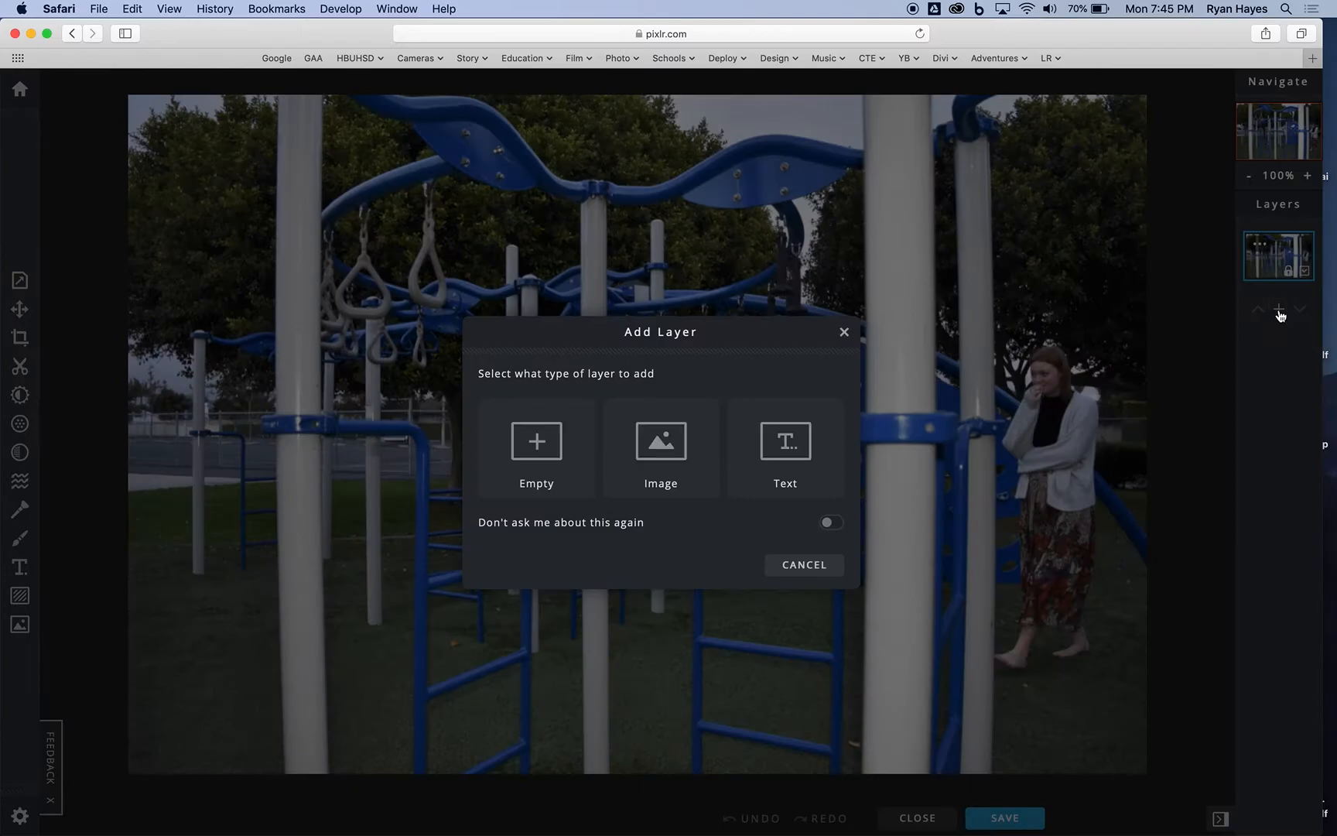
left_click(686, 456)
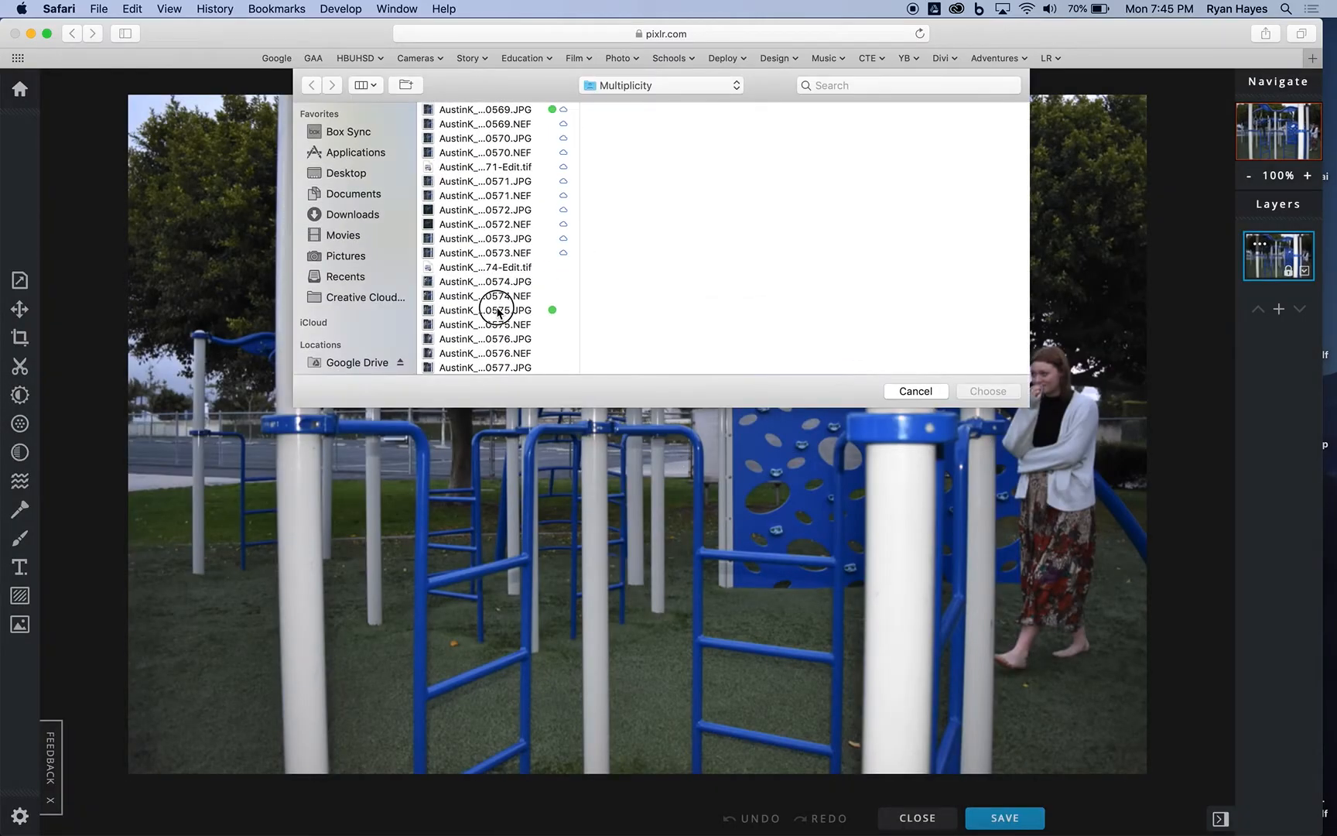
left_click(499, 310)
left_click(1014, 394)
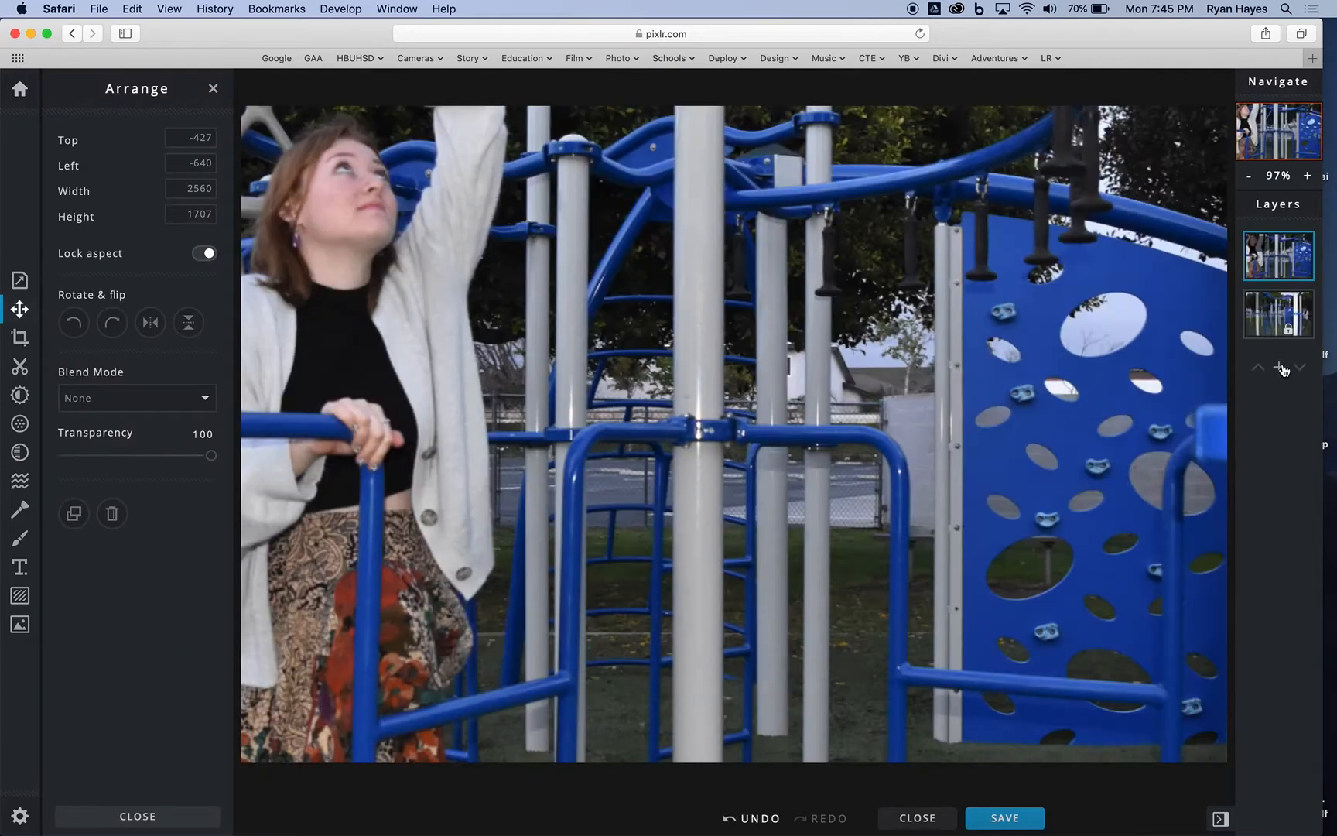
Step: Add the Multiplicity photo ending in 0579.JPG as another image layer on top of the stack
left_click(1279, 368)
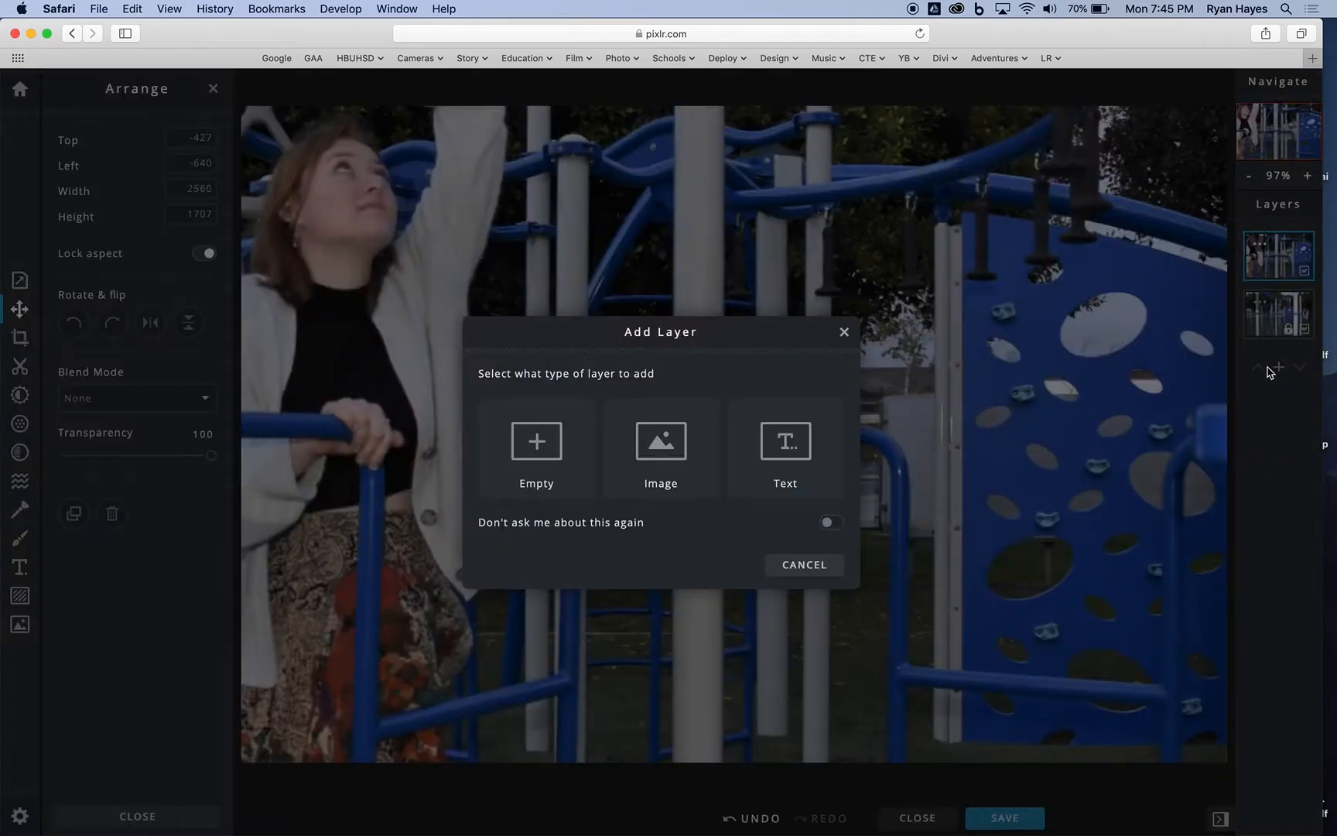
left_click(688, 442)
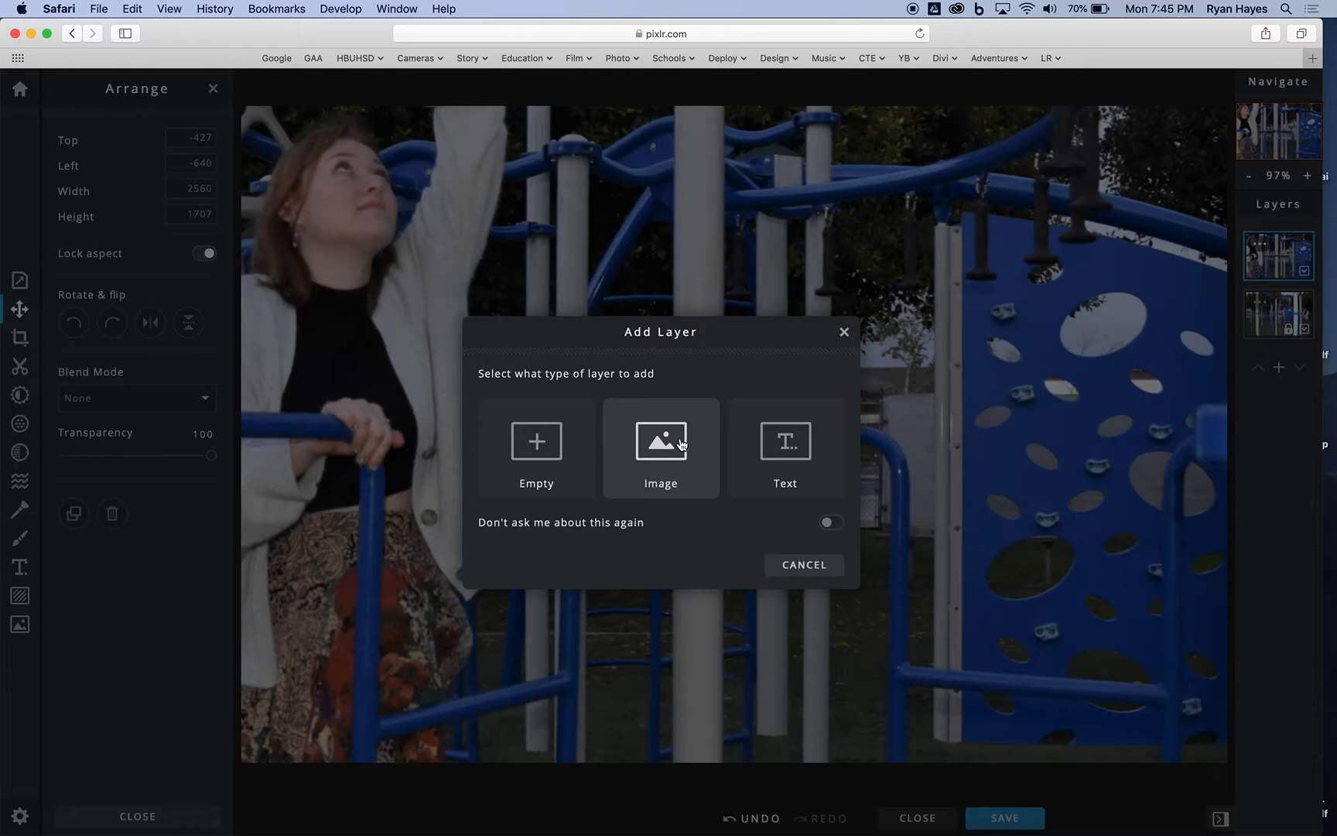
scroll(492, 299, "down", 6)
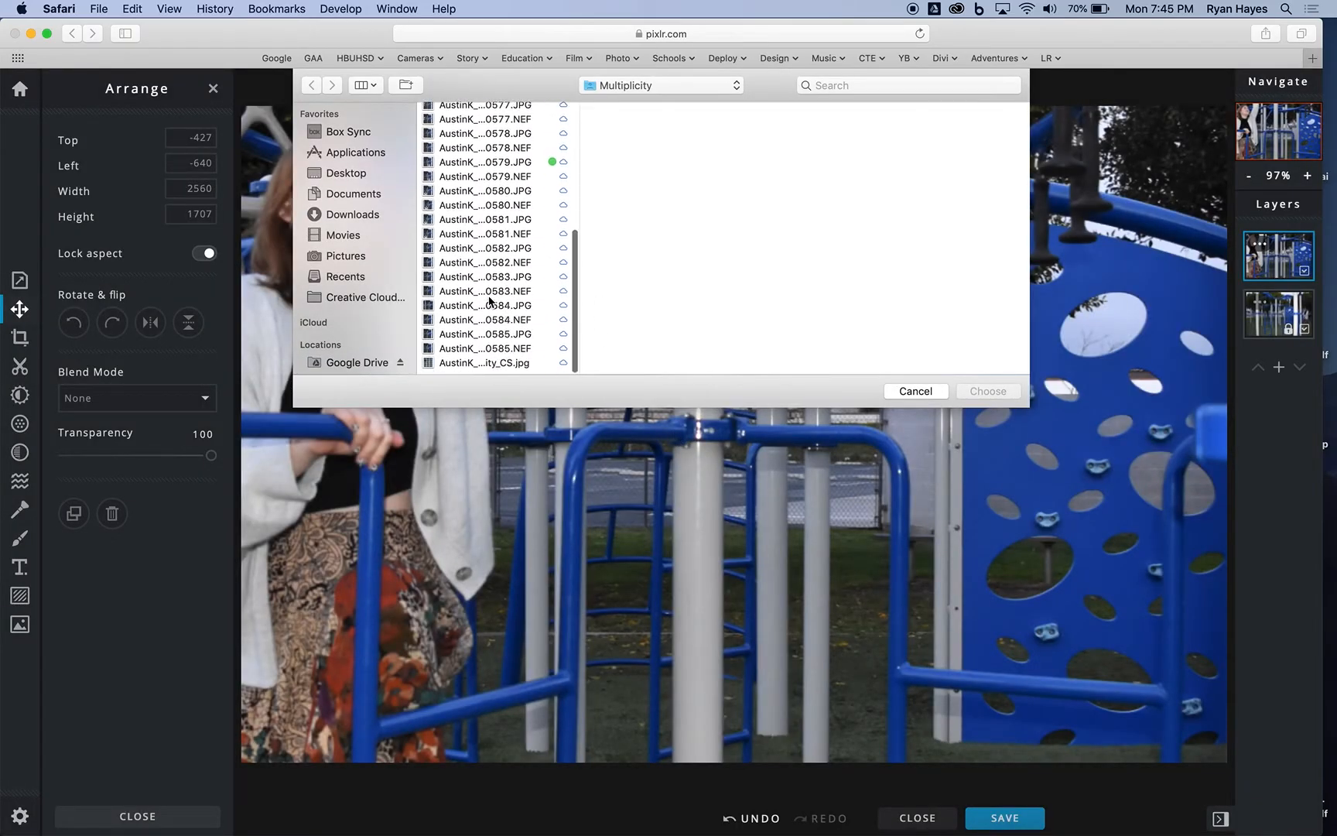
left_click(509, 169)
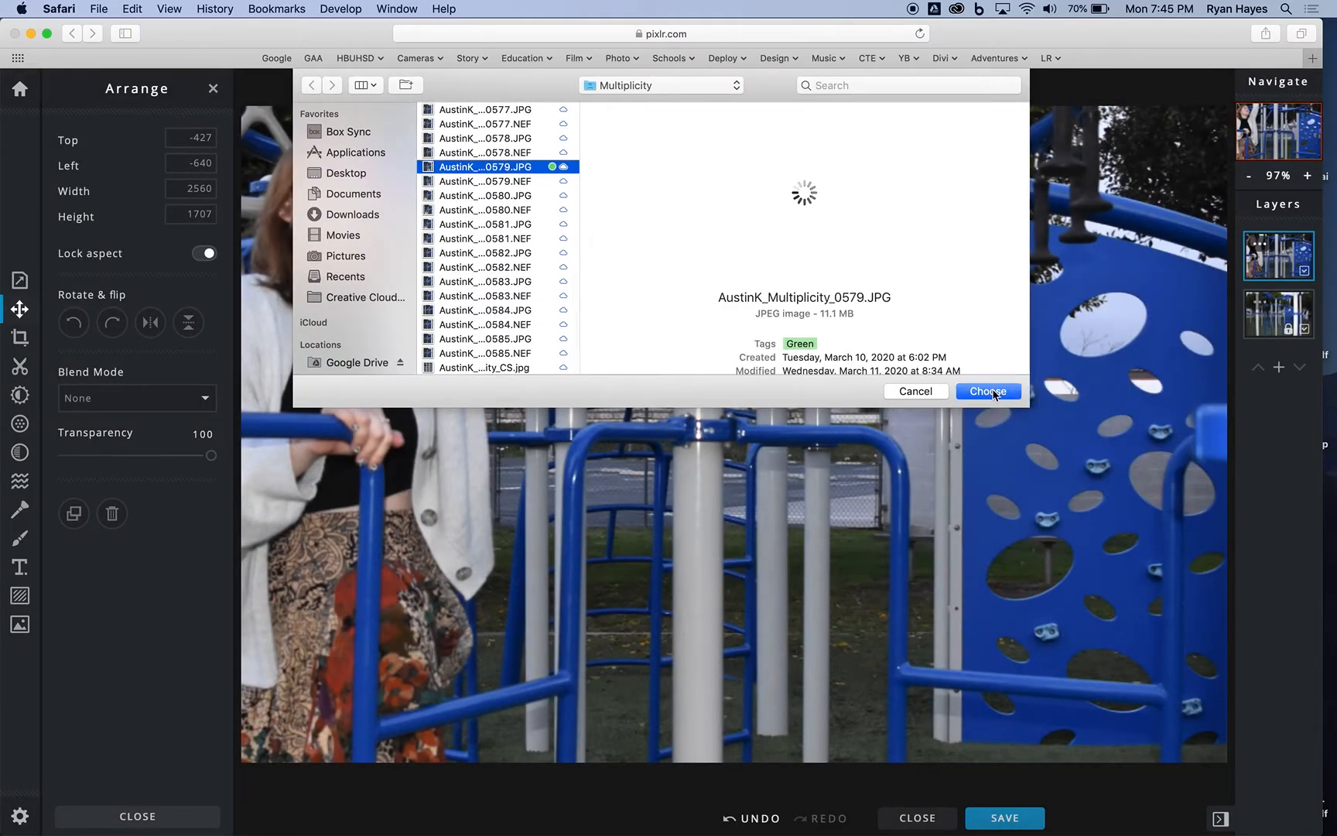
left_click(993, 393)
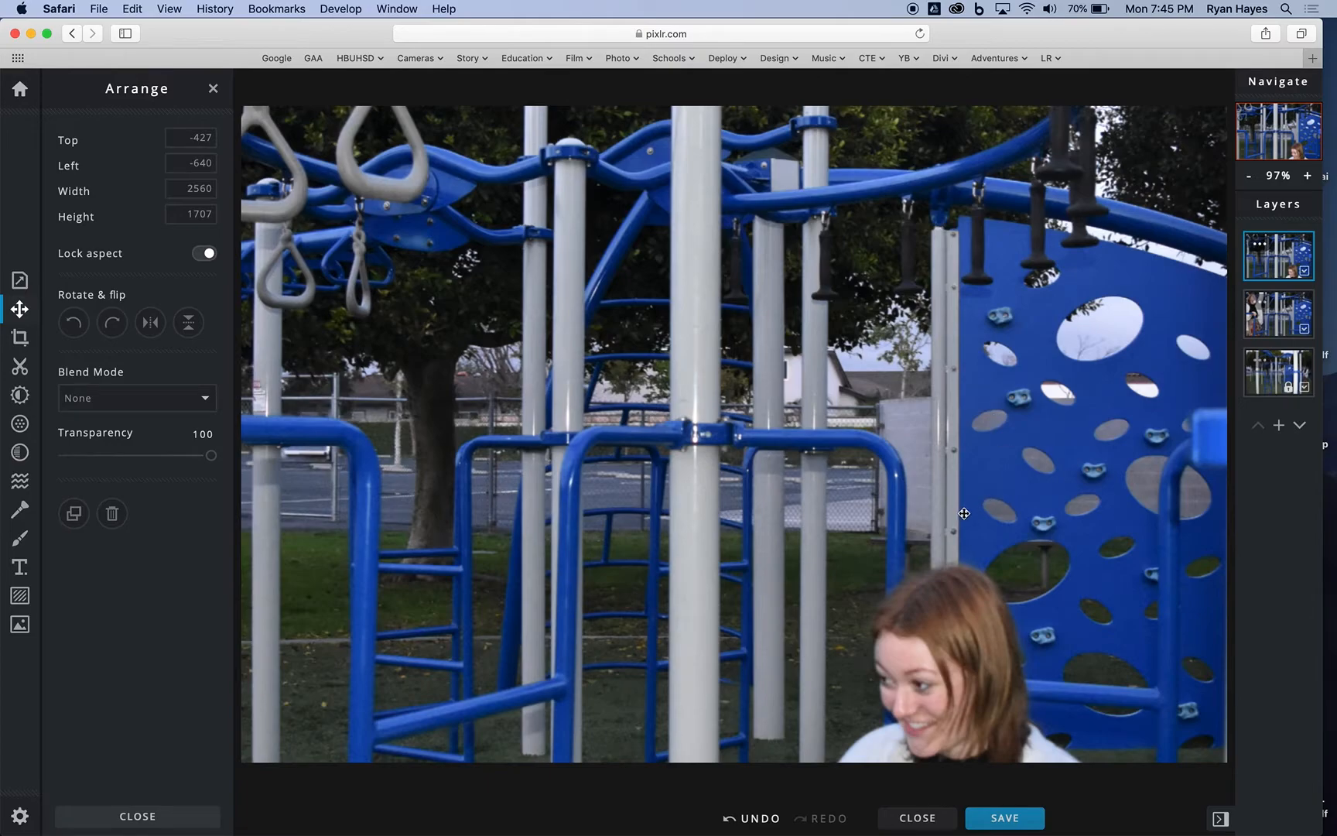
Step: Cut out the woman's head and shoulders on the top layer with a loose Lasso Cutout in Keep mode
left_click(1249, 178)
left_click(1249, 178)
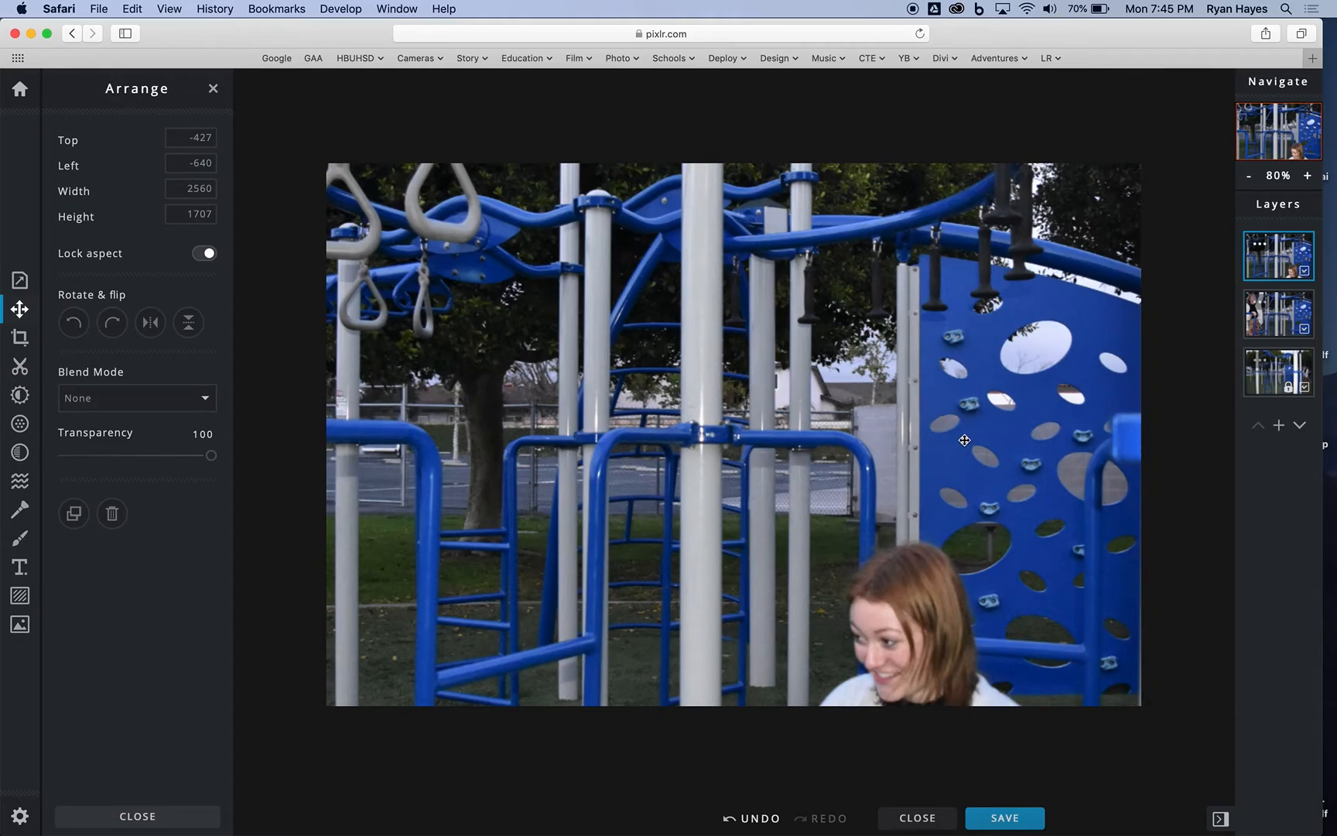
left_click(213, 88)
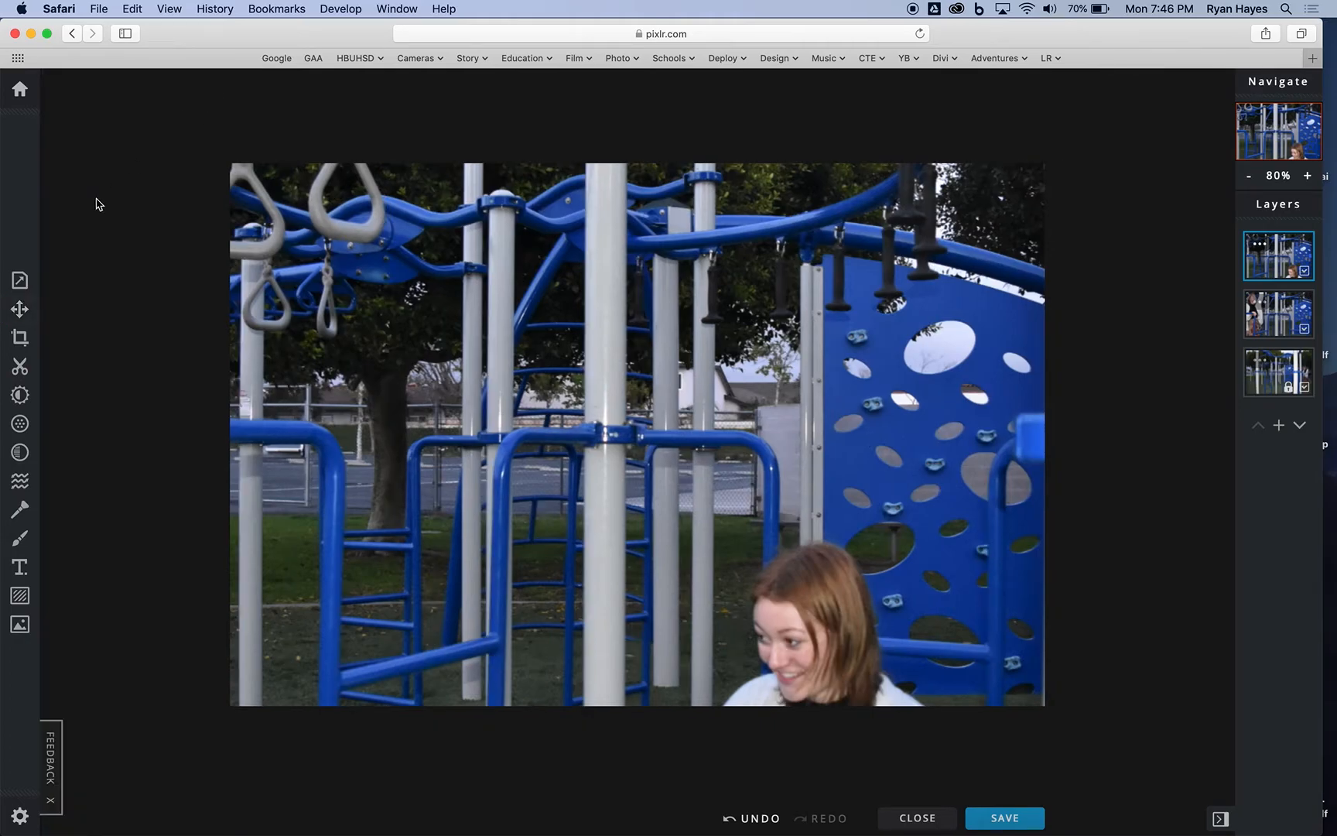
left_click(20, 369)
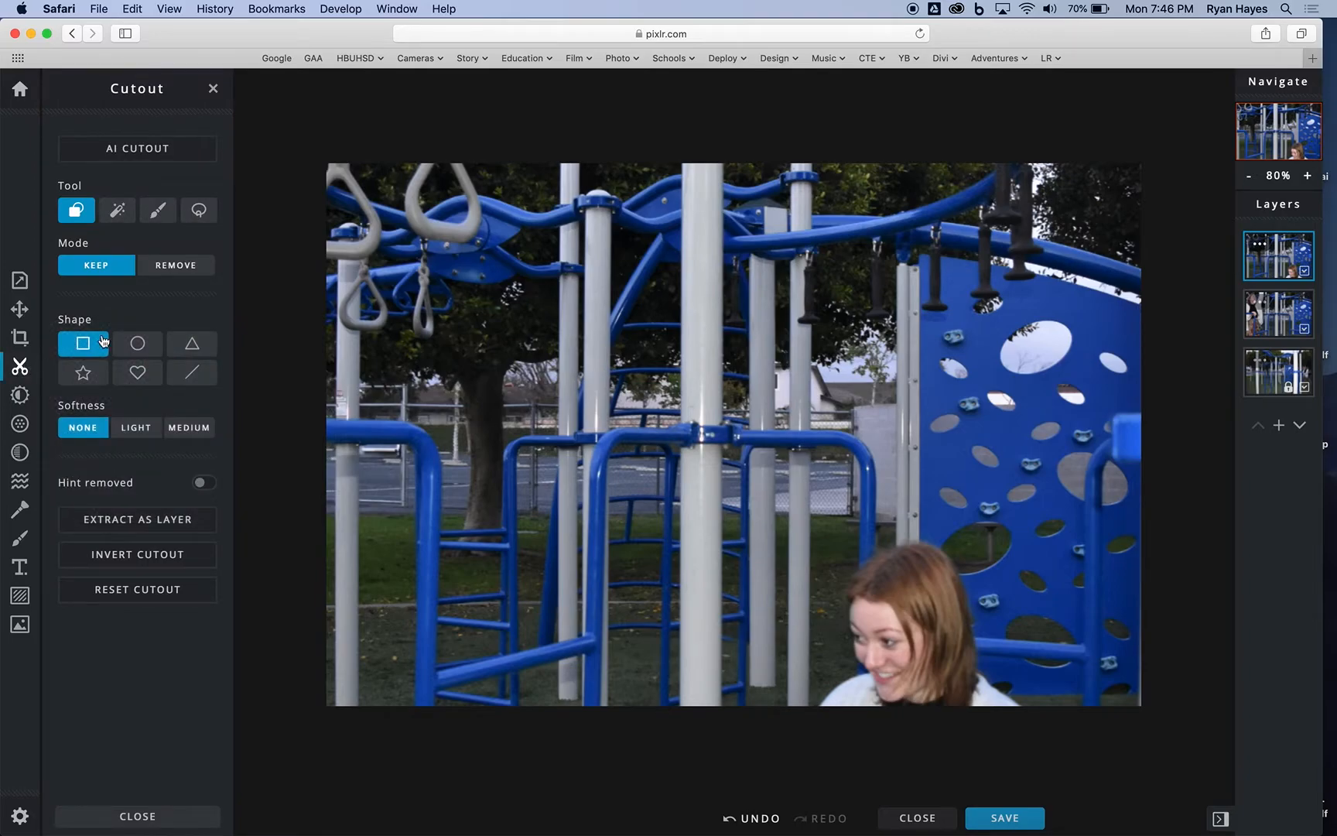
left_click(199, 219)
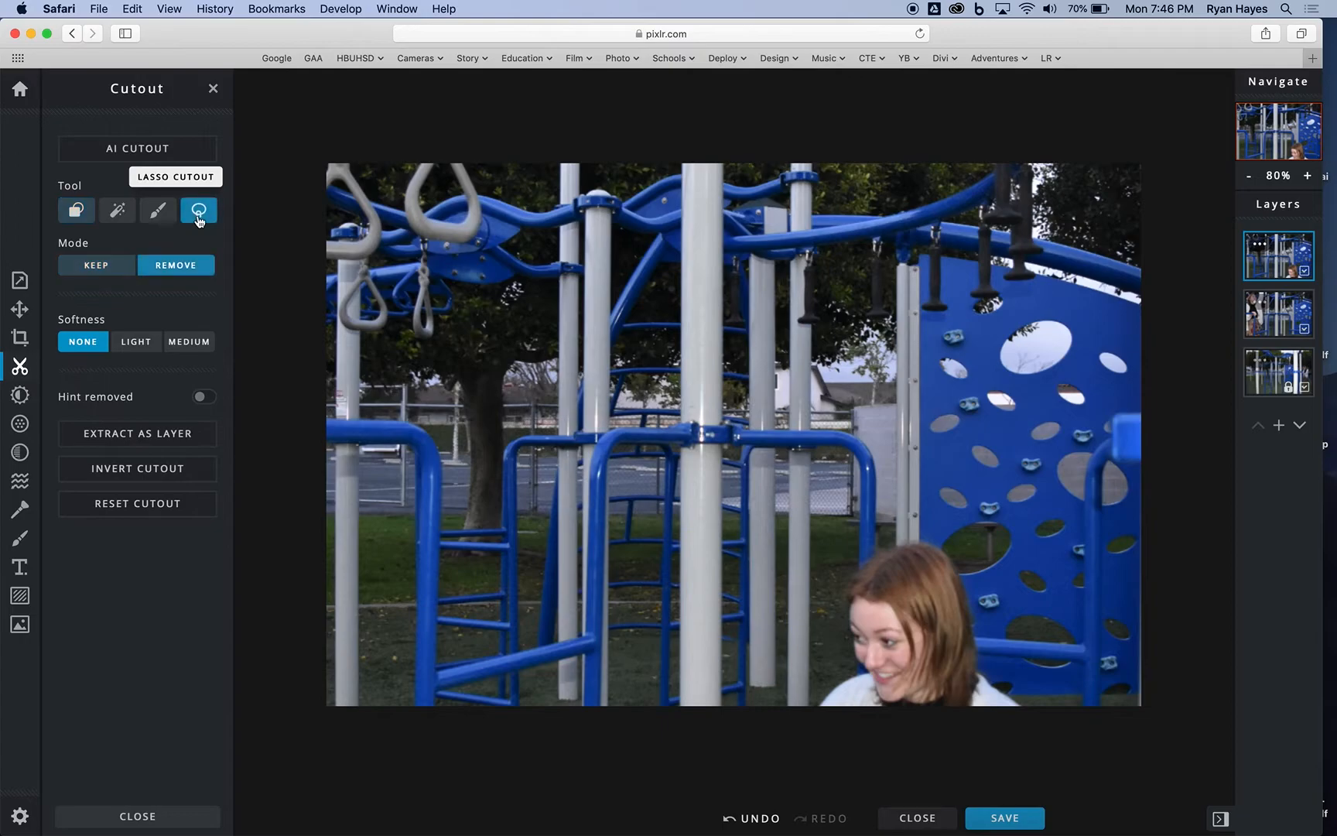
left_click(106, 270)
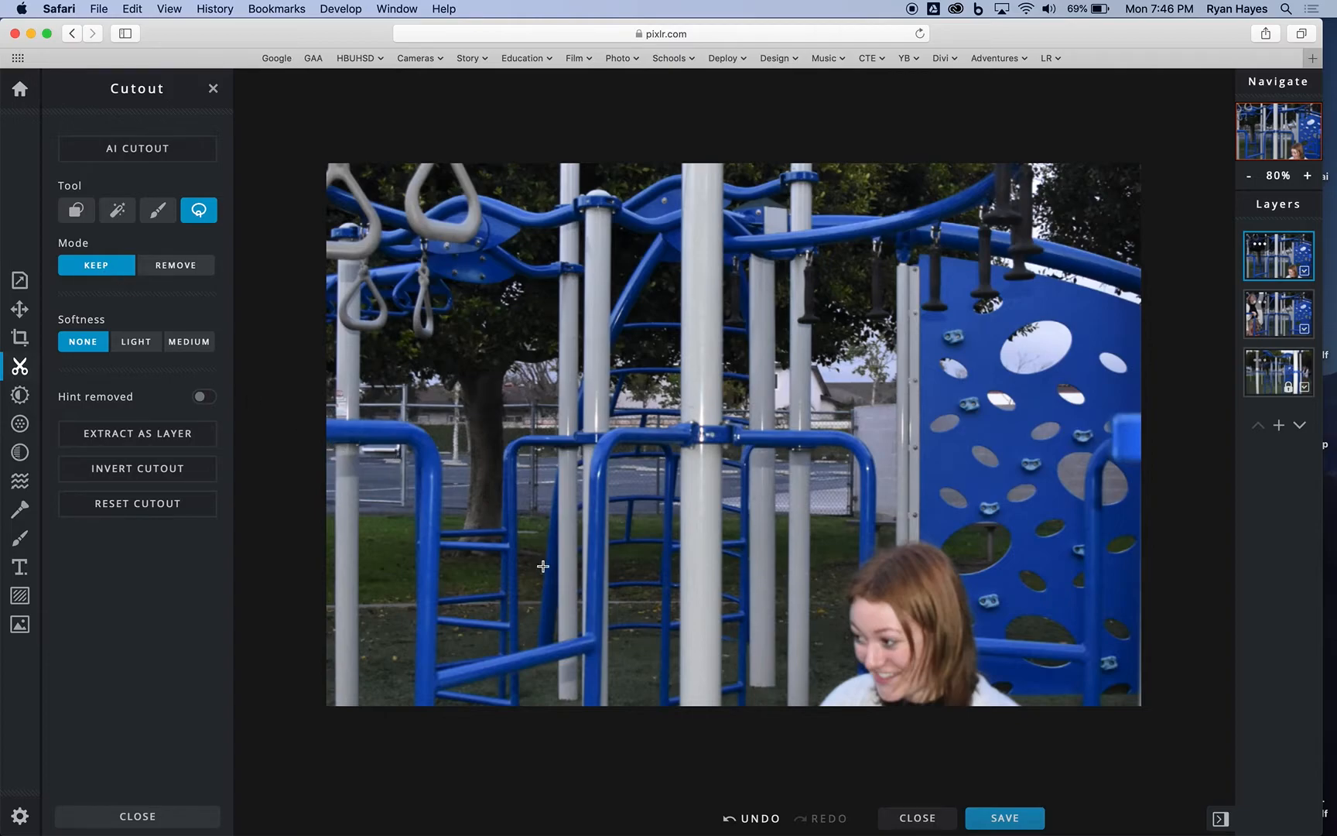
mouse_move(790, 704)
left_mouse_down()
mouse_move(807, 610)
mouse_move(860, 526)
mouse_move(901, 503)
mouse_move(994, 512)
mouse_move(1021, 539)
mouse_move(1049, 648)
mouse_move(1032, 741)
left_mouse_up()
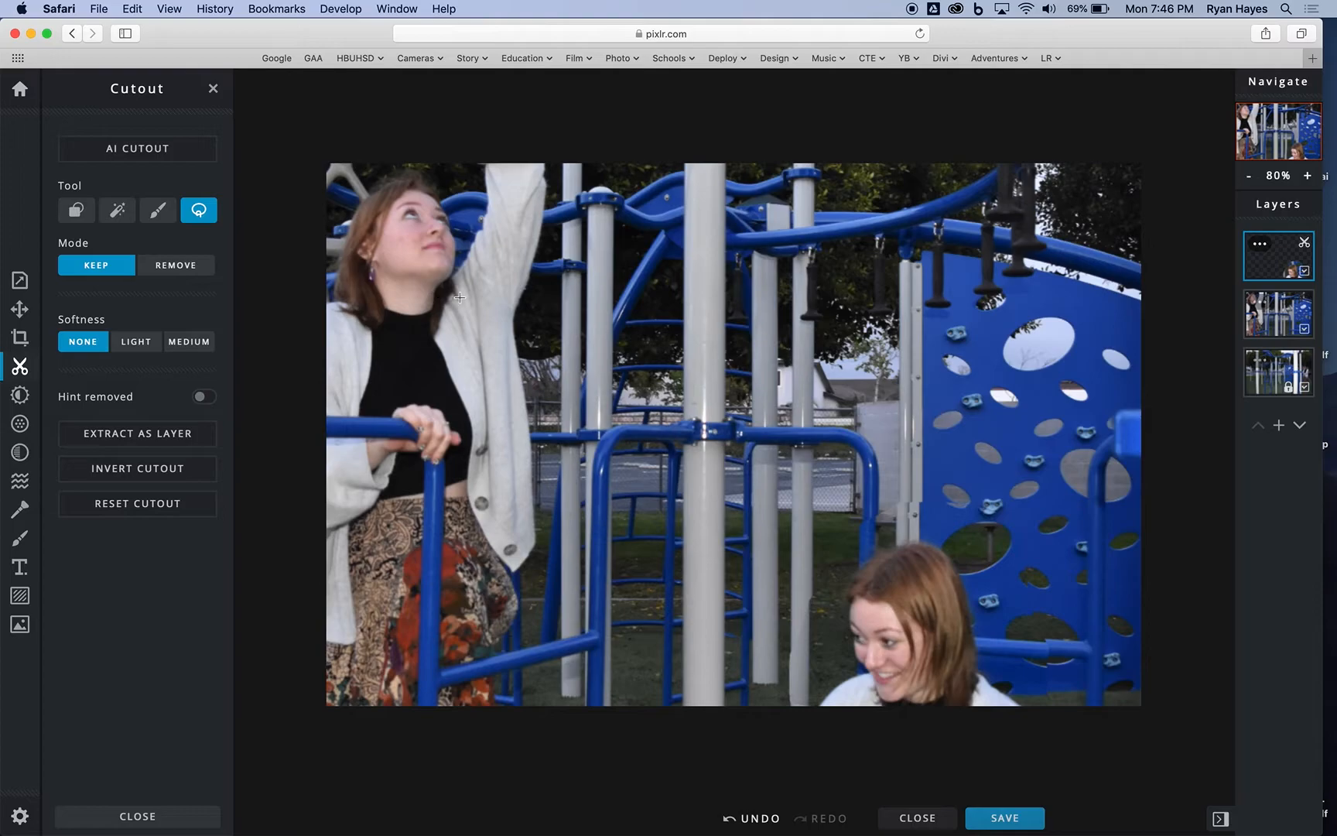
Step: Check the lasso cutout by toggling the top and middle layers' visibility and hiding the background layer
left_click(1305, 272)
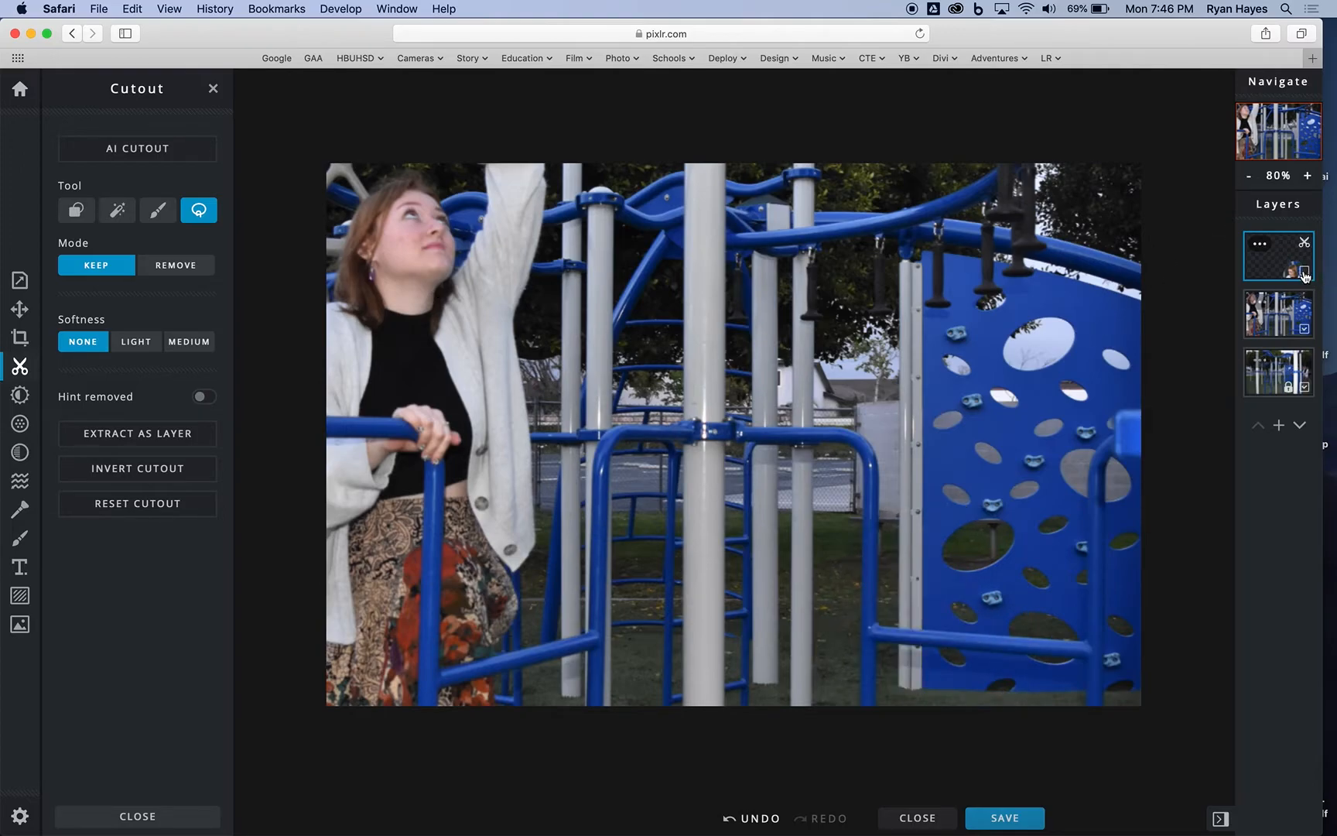
left_click(1305, 272)
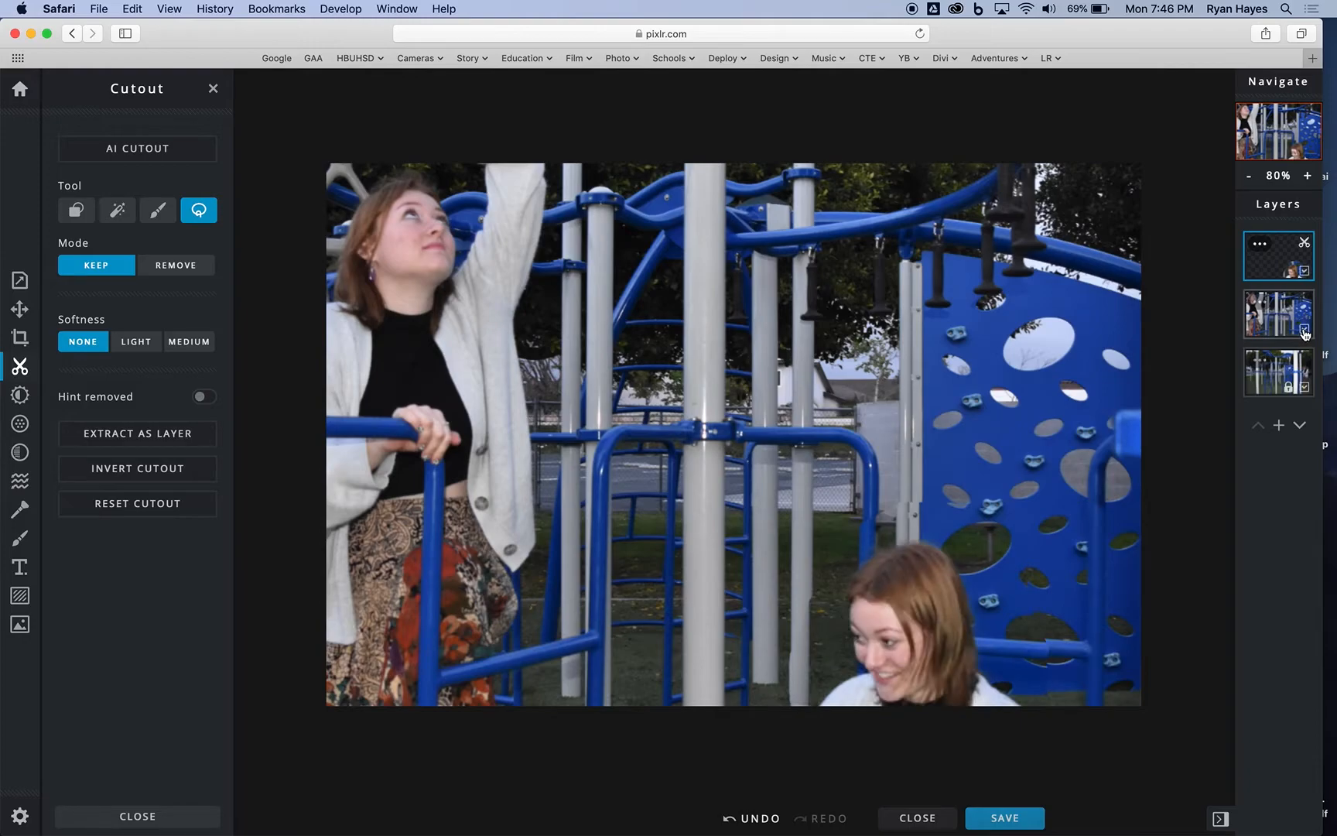
left_click(1305, 332)
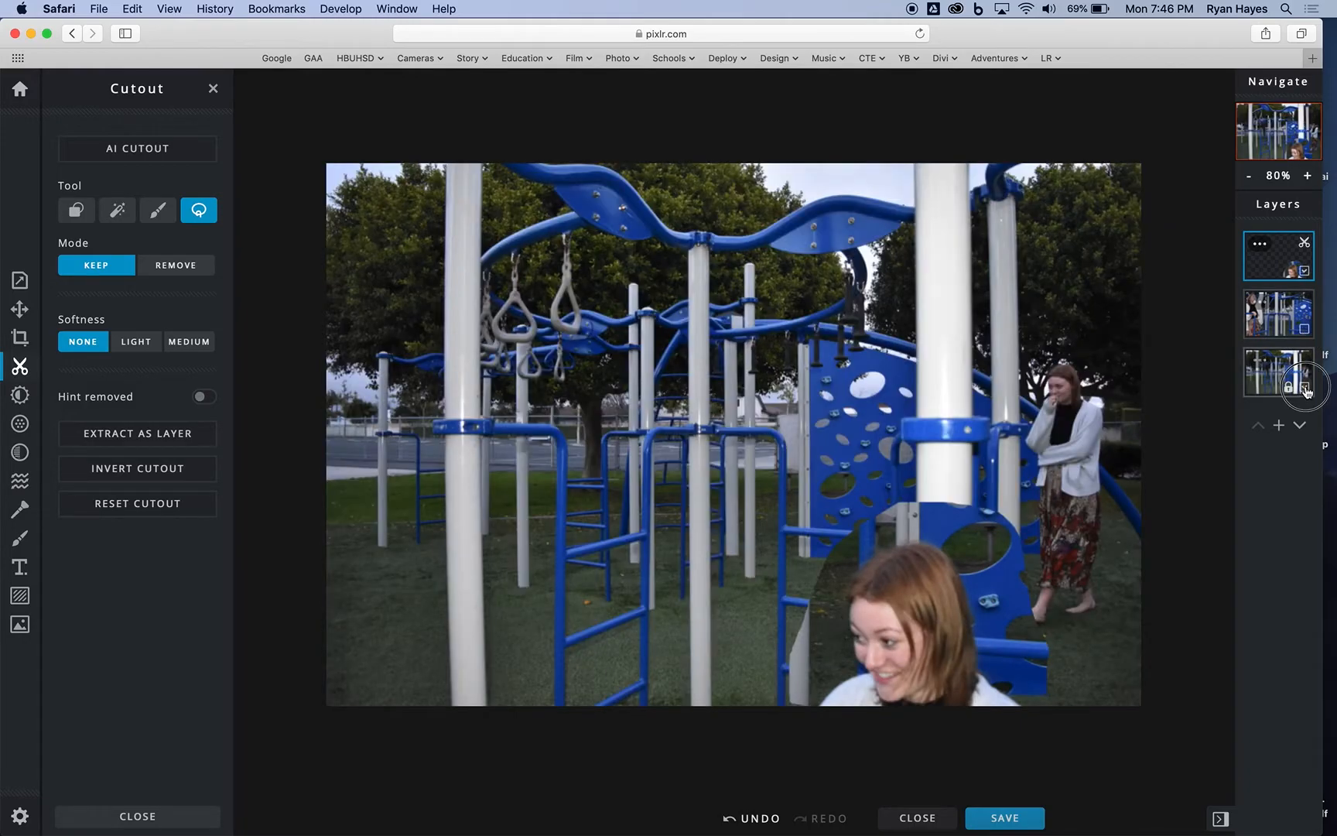
left_click(1305, 389)
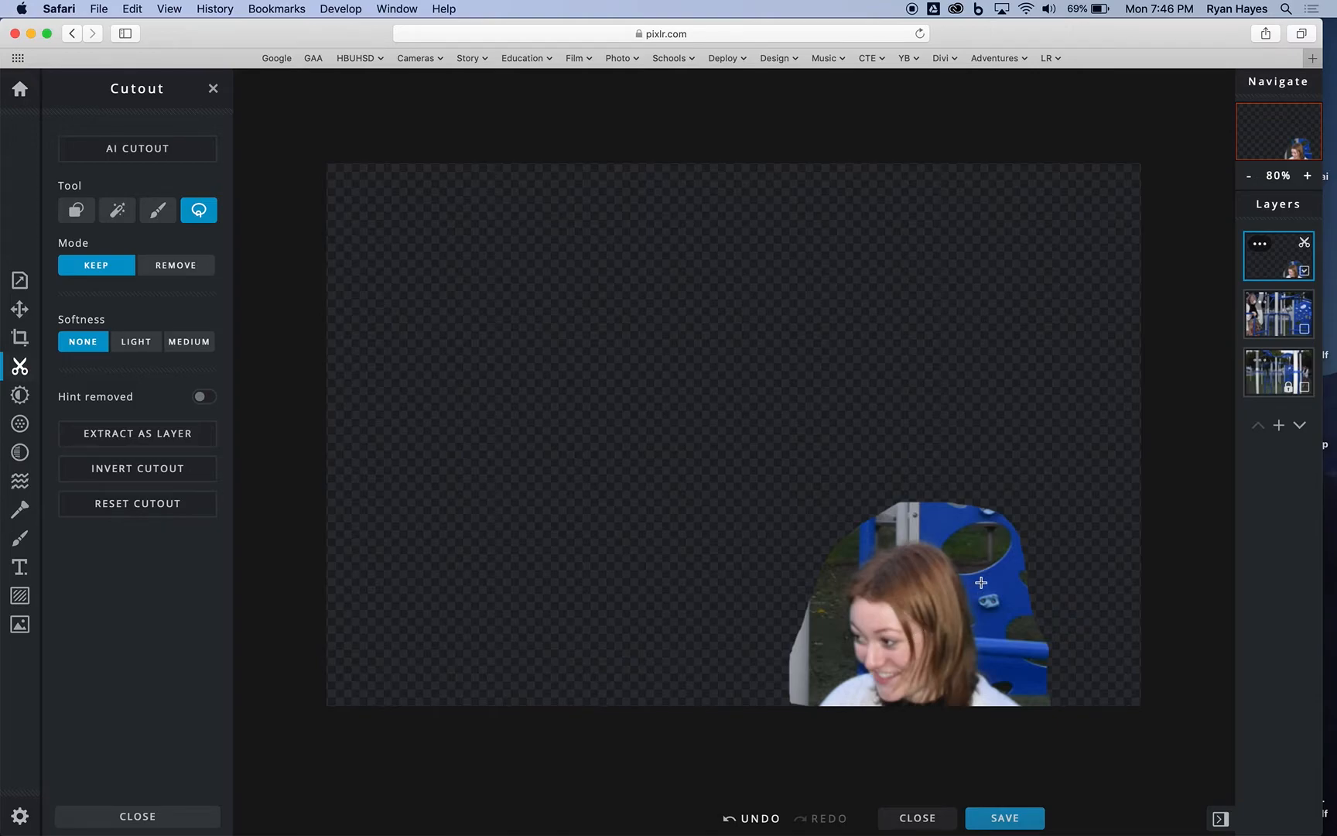
left_click(1305, 332)
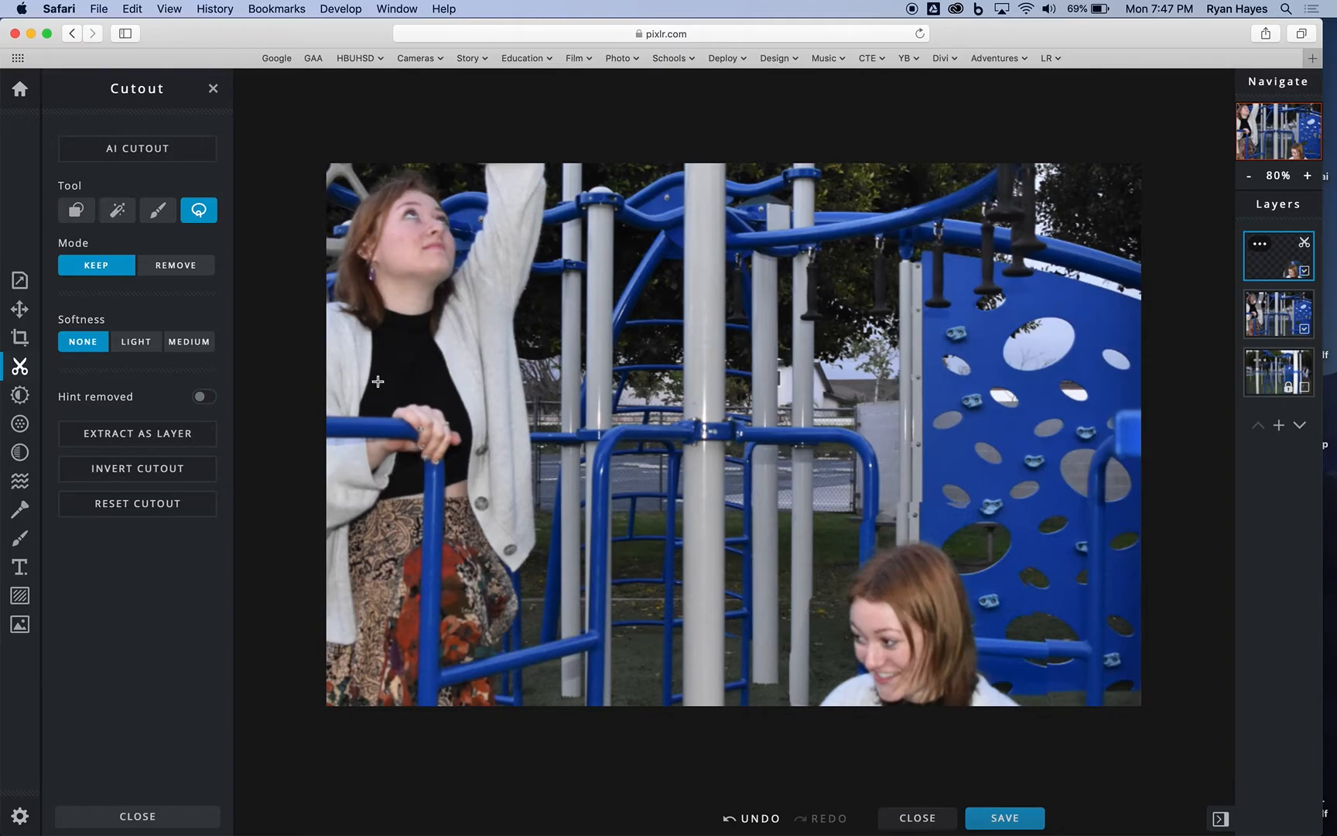
Step: Hide the middle layer and brush away the outer edge of the woman's cutout using Draw Cutout in Remove mode at 99 px
left_click(162, 219)
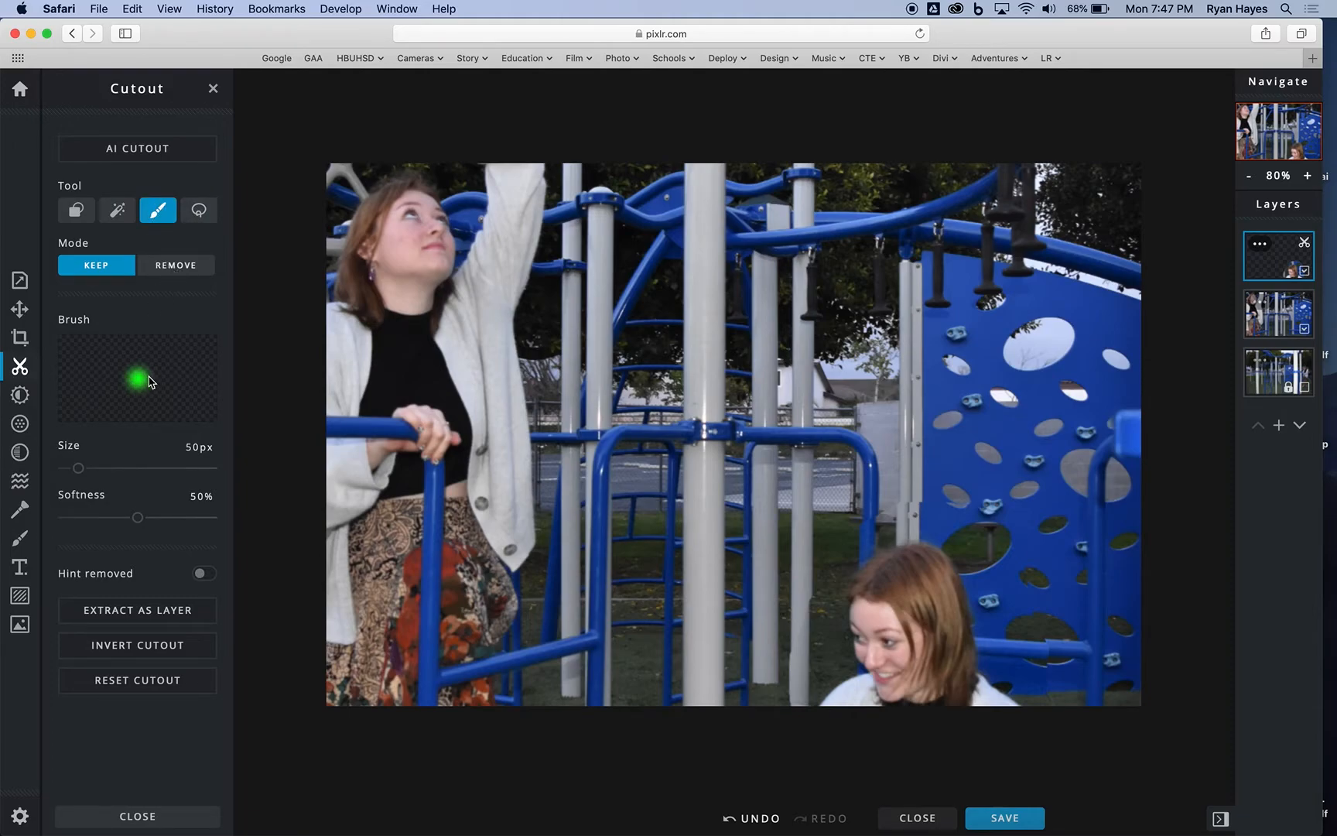
left_click(181, 270)
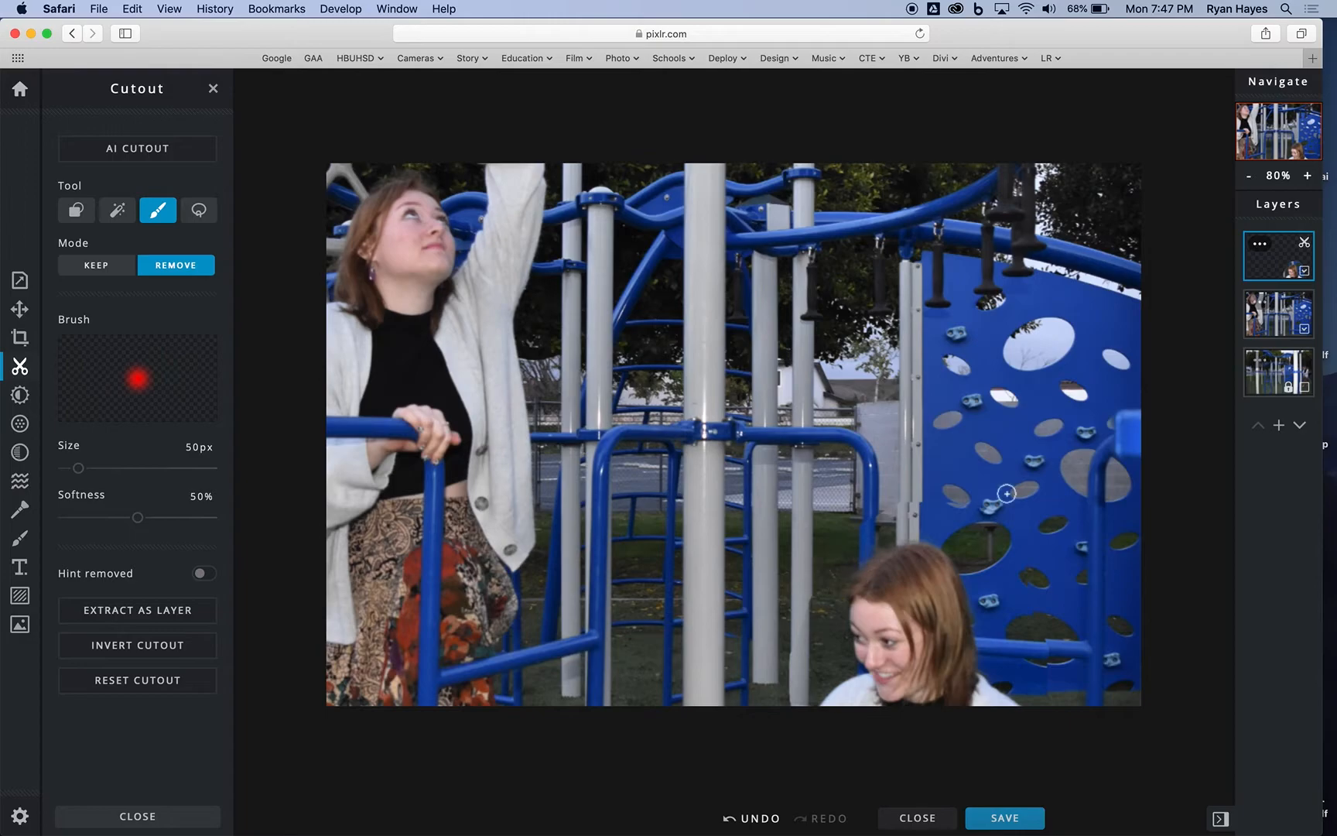
left_click(1305, 328)
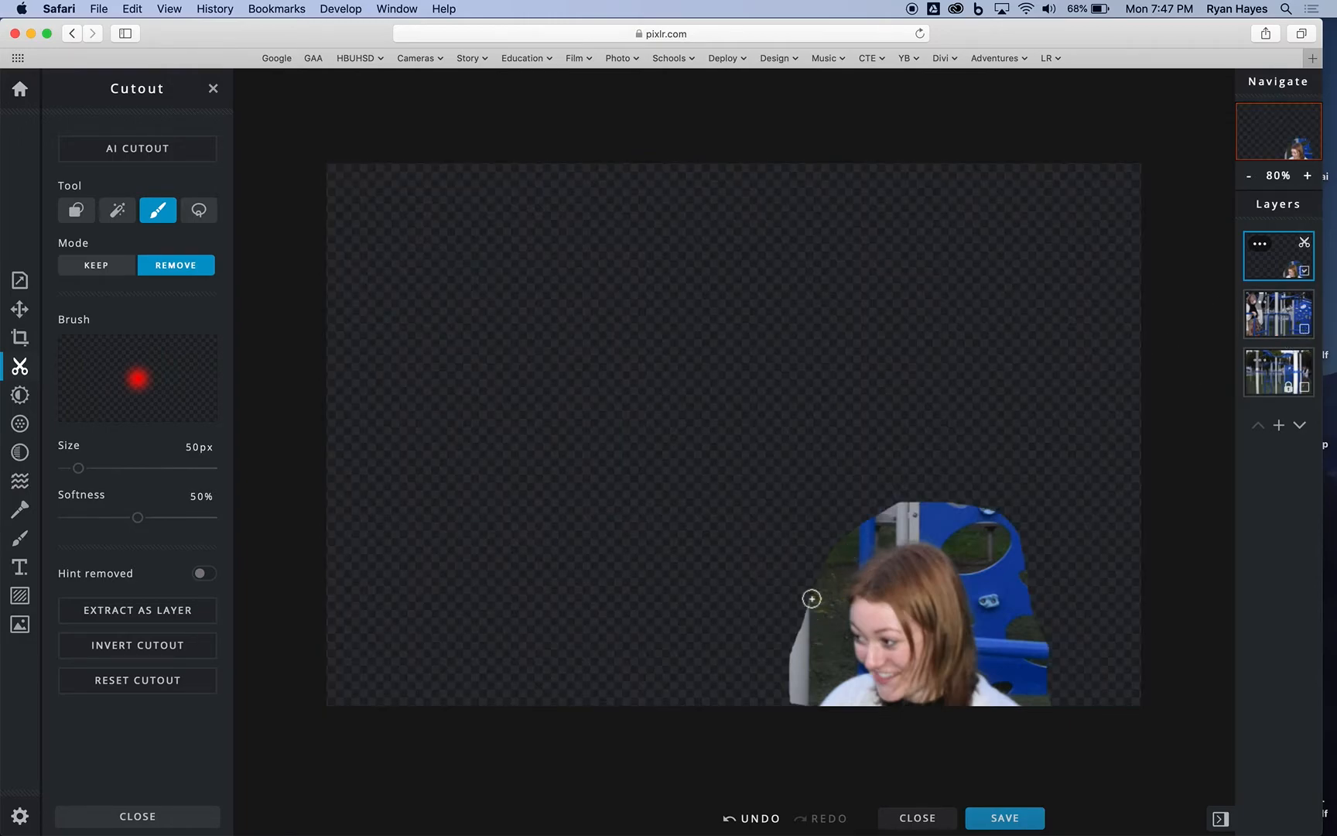
left_click_drag(76, 465, 91, 468)
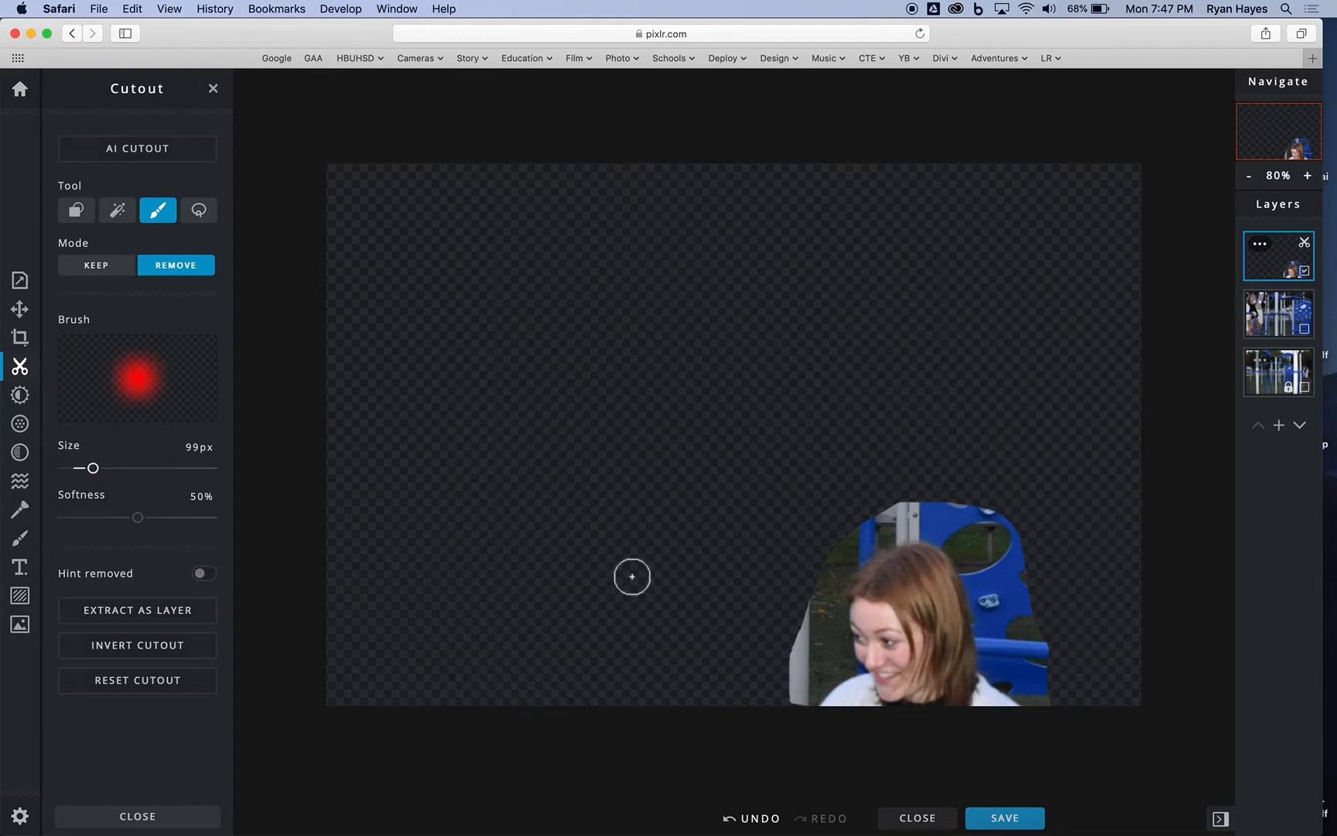
mouse_move(989, 523)
left_mouse_down()
mouse_move(1047, 690)
mouse_move(1024, 615)
mouse_move(969, 528)
mouse_move(940, 511)
mouse_move(1013, 544)
mouse_move(904, 492)
mouse_move(828, 551)
mouse_move(788, 708)
left_mouse_up()
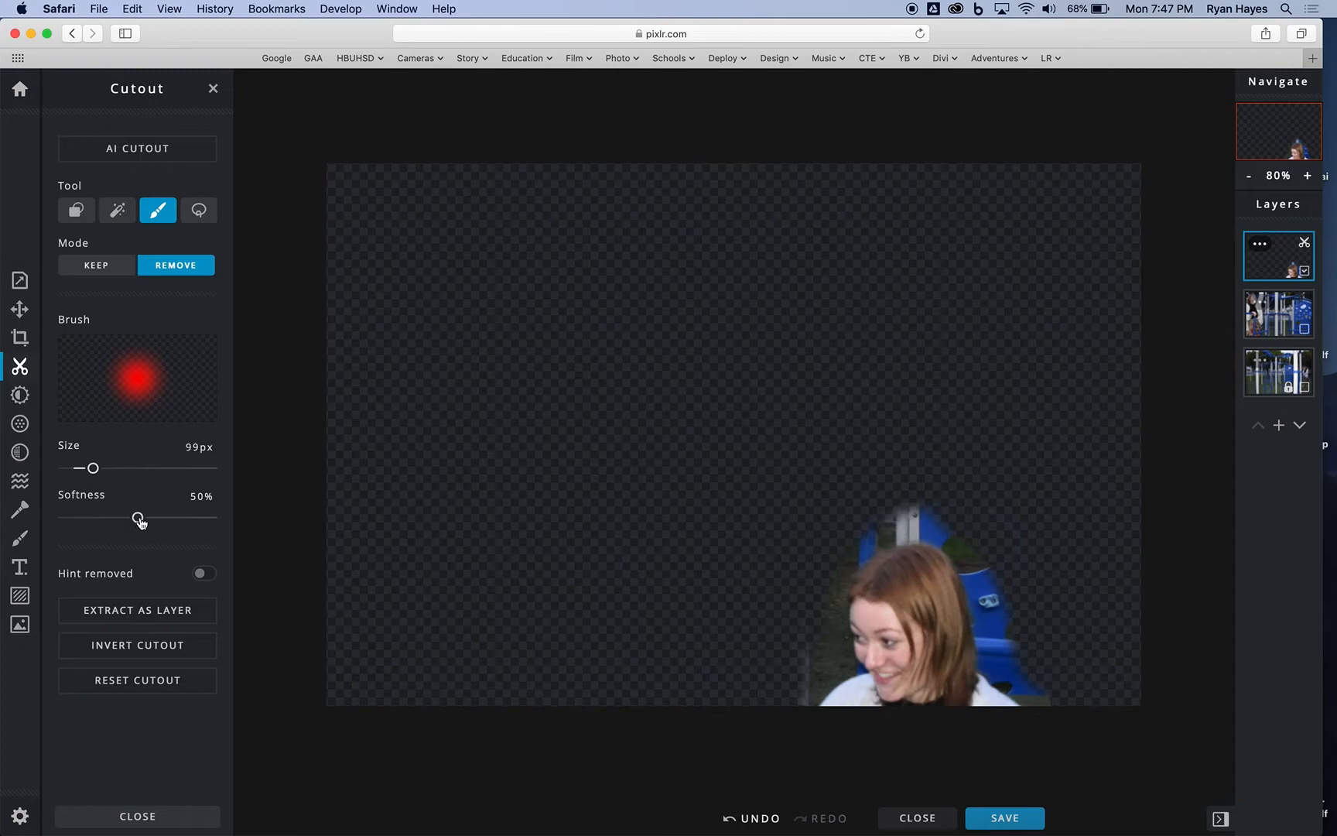
Step: Set the Remove brush to 24 px with 0% softness and brush away background above and beside the seated woman's face
mouse_move(140, 523)
left_mouse_down()
mouse_move(74, 514)
mouse_move(60, 502)
mouse_move(92, 469)
mouse_move(71, 468)
left_mouse_up()
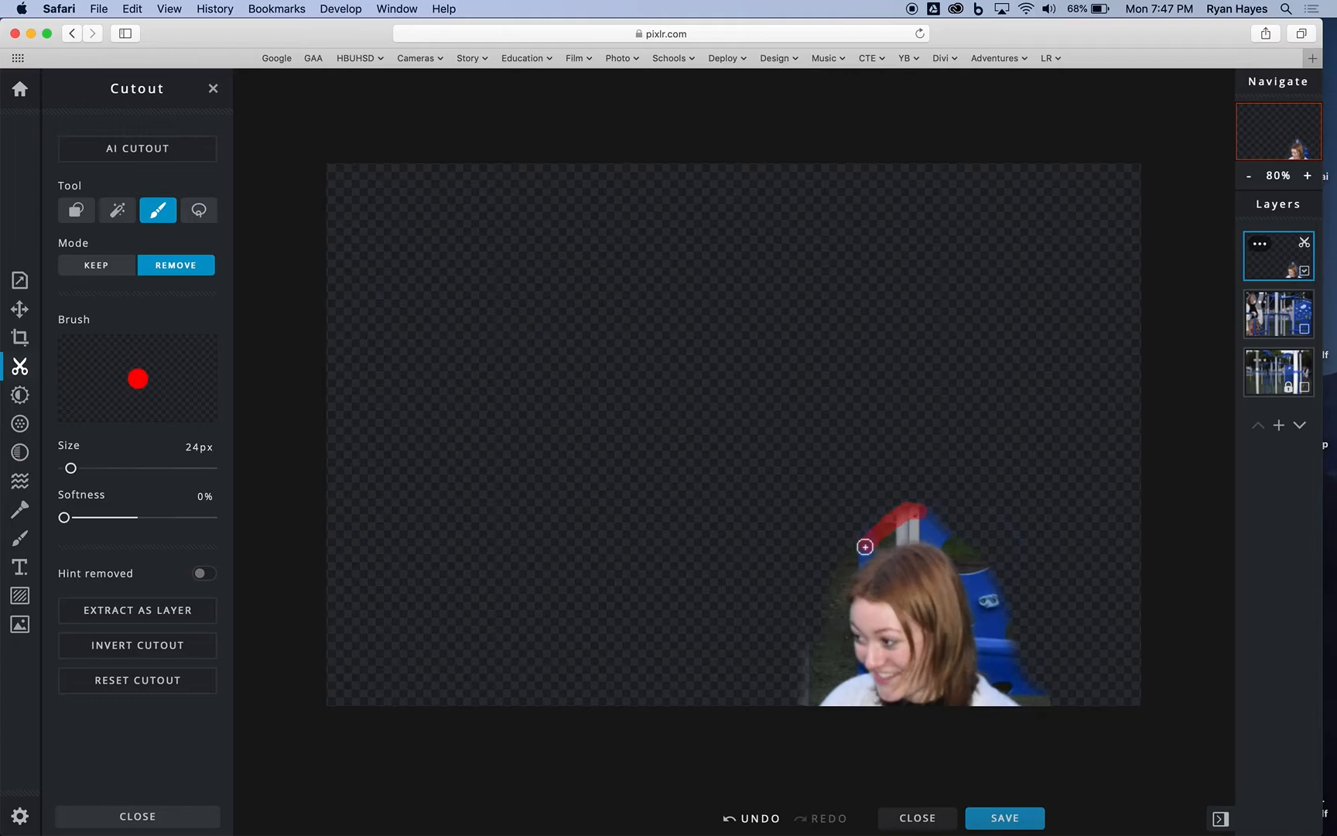
left_click_drag(852, 558, 802, 706)
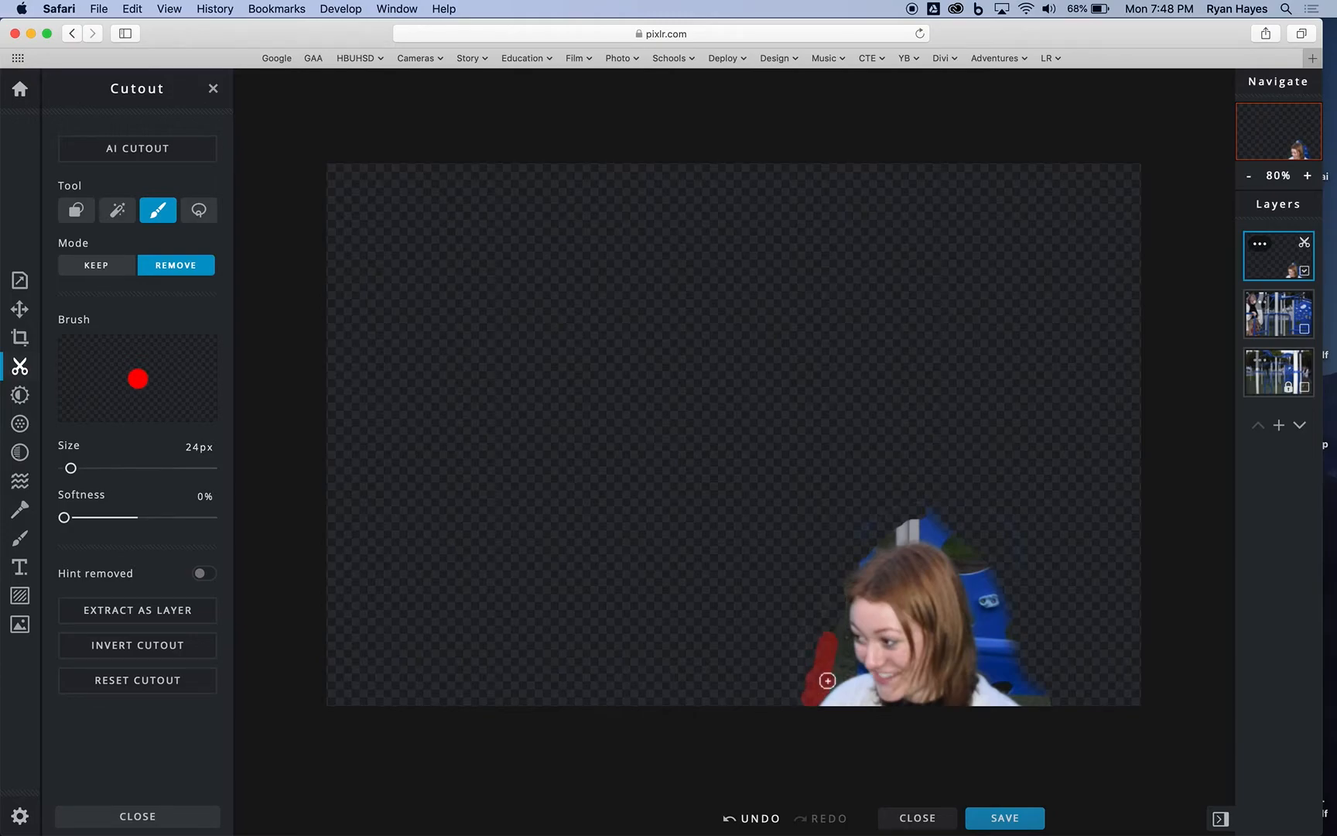
left_click_drag(836, 649, 827, 601)
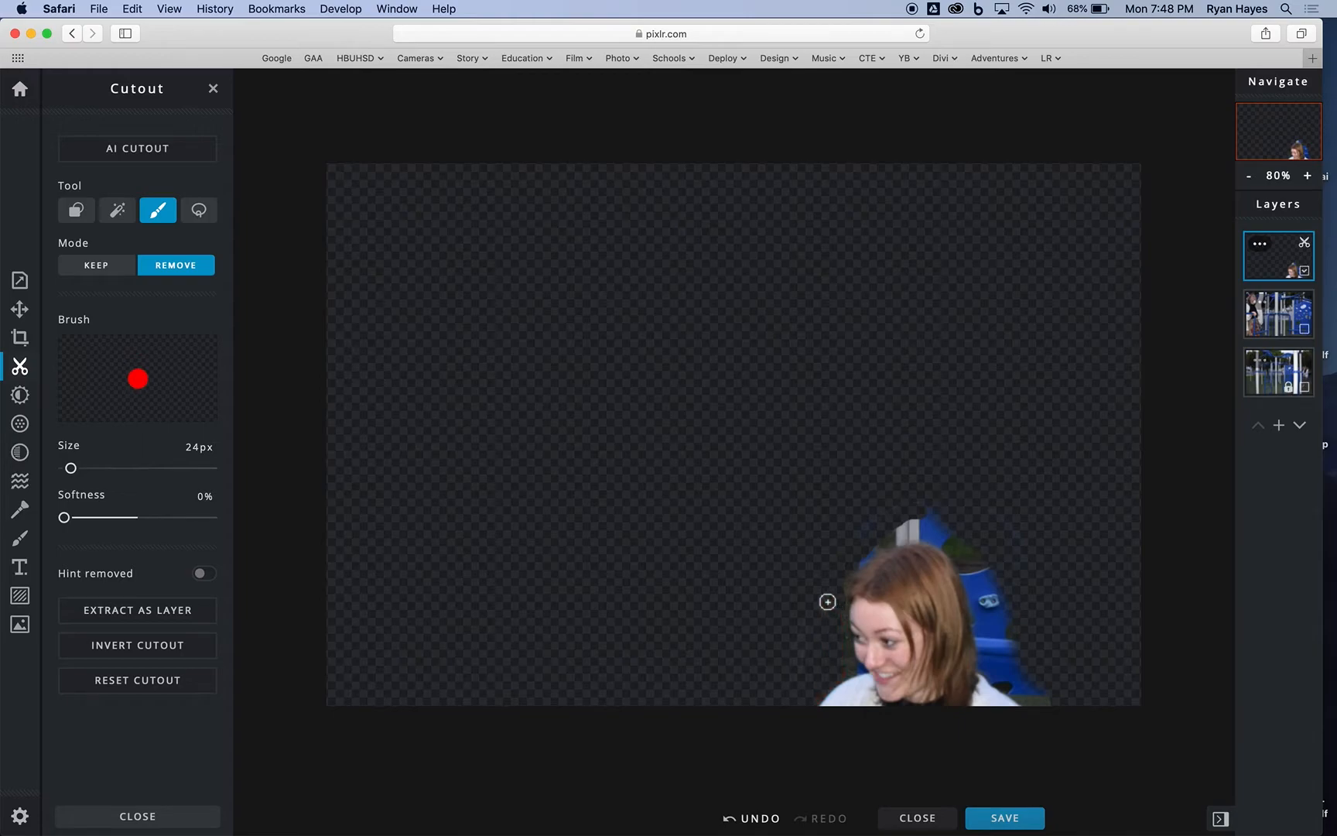
Step: Brush away the playground background close around the top and back of the woman's hair and above her shoulder
left_click(1306, 177)
left_click(1307, 177)
left_click(1307, 177)
left_click(1306, 177)
left_click(1306, 177)
left_click(1307, 177)
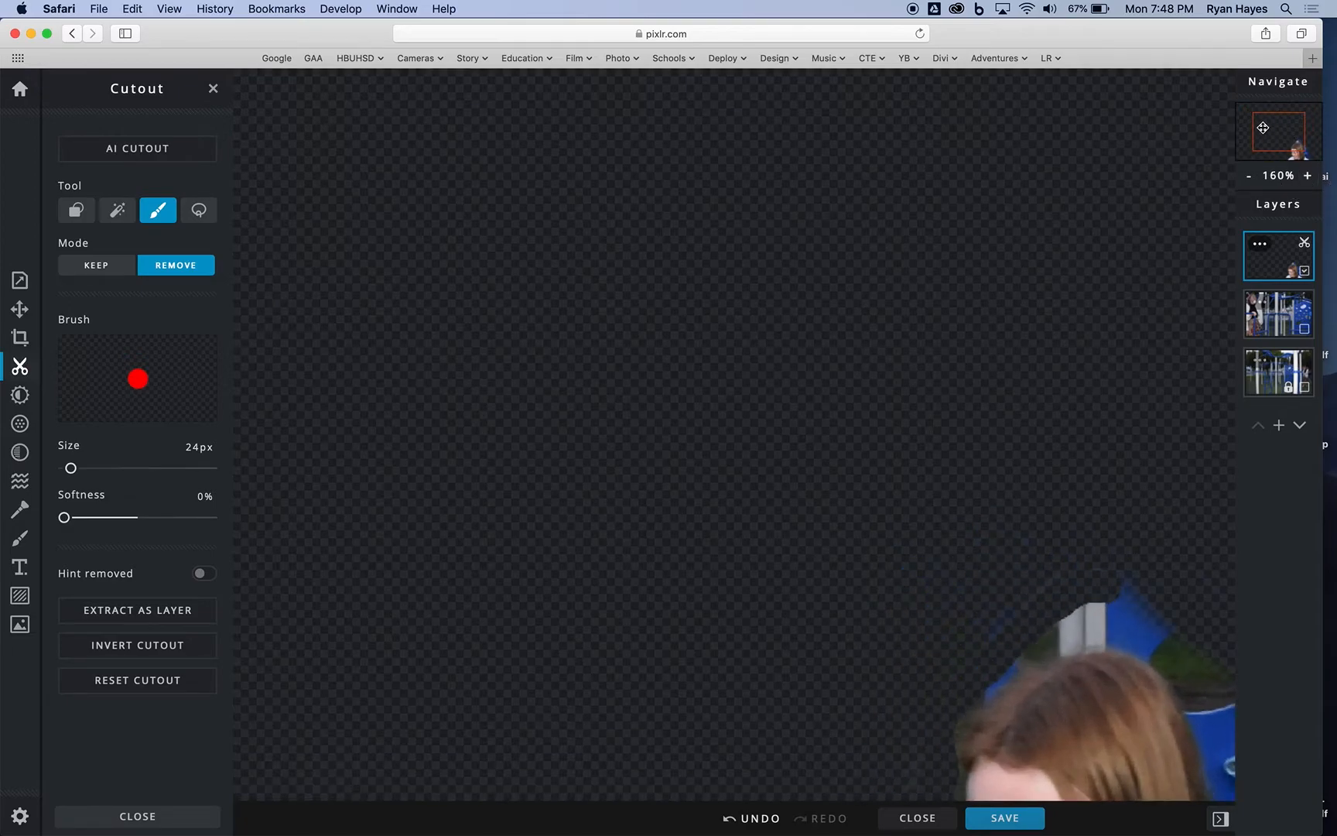
left_click_drag(1272, 124, 1287, 132)
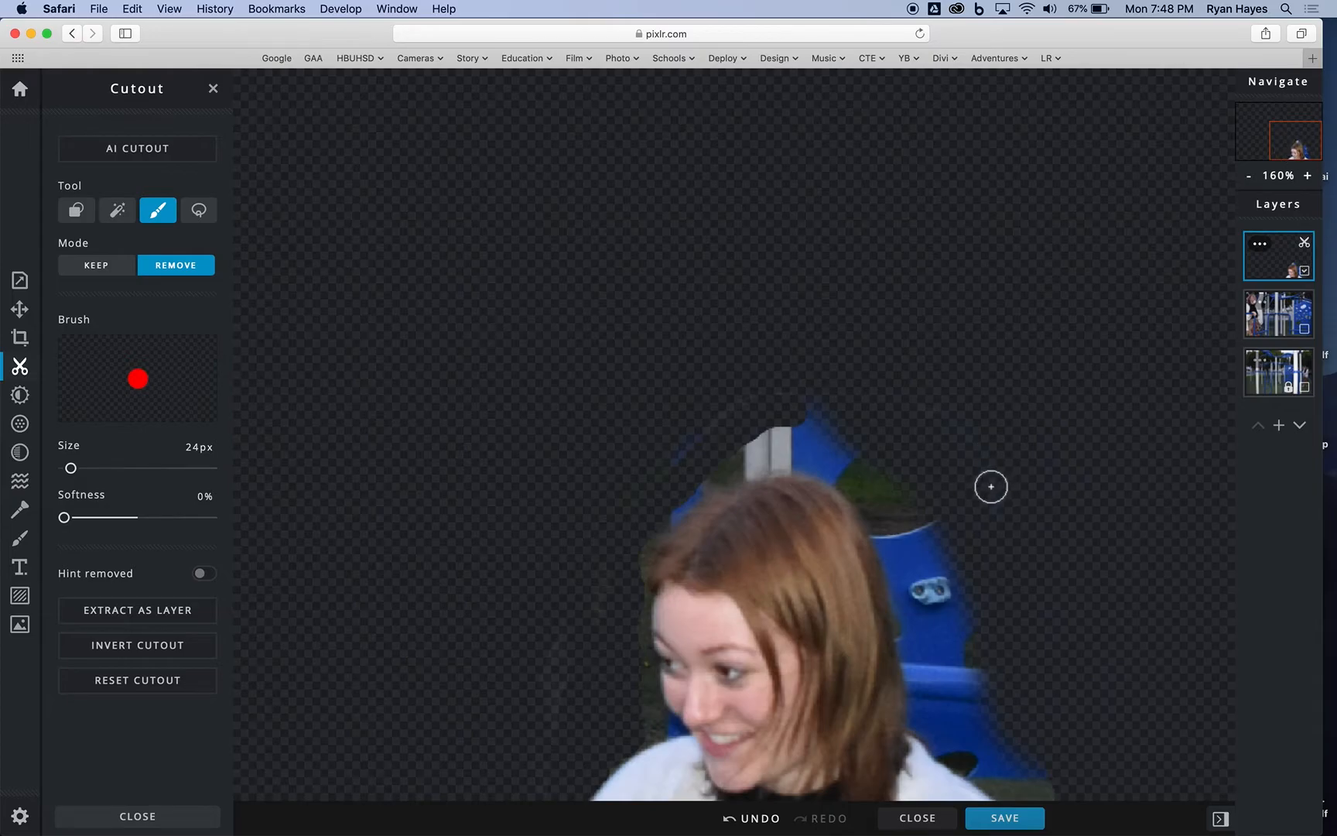
mouse_move(989, 488)
left_mouse_down()
mouse_move(966, 438)
mouse_move(863, 392)
mouse_move(785, 392)
mouse_move(695, 449)
mouse_move(611, 537)
mouse_move(579, 650)
mouse_move(551, 693)
mouse_move(565, 645)
mouse_move(539, 696)
mouse_move(546, 813)
left_mouse_up()
mouse_move(691, 481)
left_mouse_down()
mouse_move(789, 419)
mouse_move(859, 441)
mouse_move(943, 544)
mouse_move(950, 599)
mouse_move(982, 650)
mouse_move(982, 709)
mouse_move(1048, 791)
mouse_move(1003, 786)
mouse_move(995, 750)
mouse_move(956, 702)
mouse_move(944, 633)
mouse_move(910, 589)
mouse_move(910, 546)
mouse_move(933, 600)
mouse_move(868, 479)
mouse_move(816, 448)
mouse_move(719, 463)
mouse_move(819, 462)
mouse_move(855, 480)
mouse_move(897, 545)
mouse_move(953, 735)
mouse_move(989, 778)
mouse_move(925, 723)
mouse_move(905, 572)
left_mouse_up()
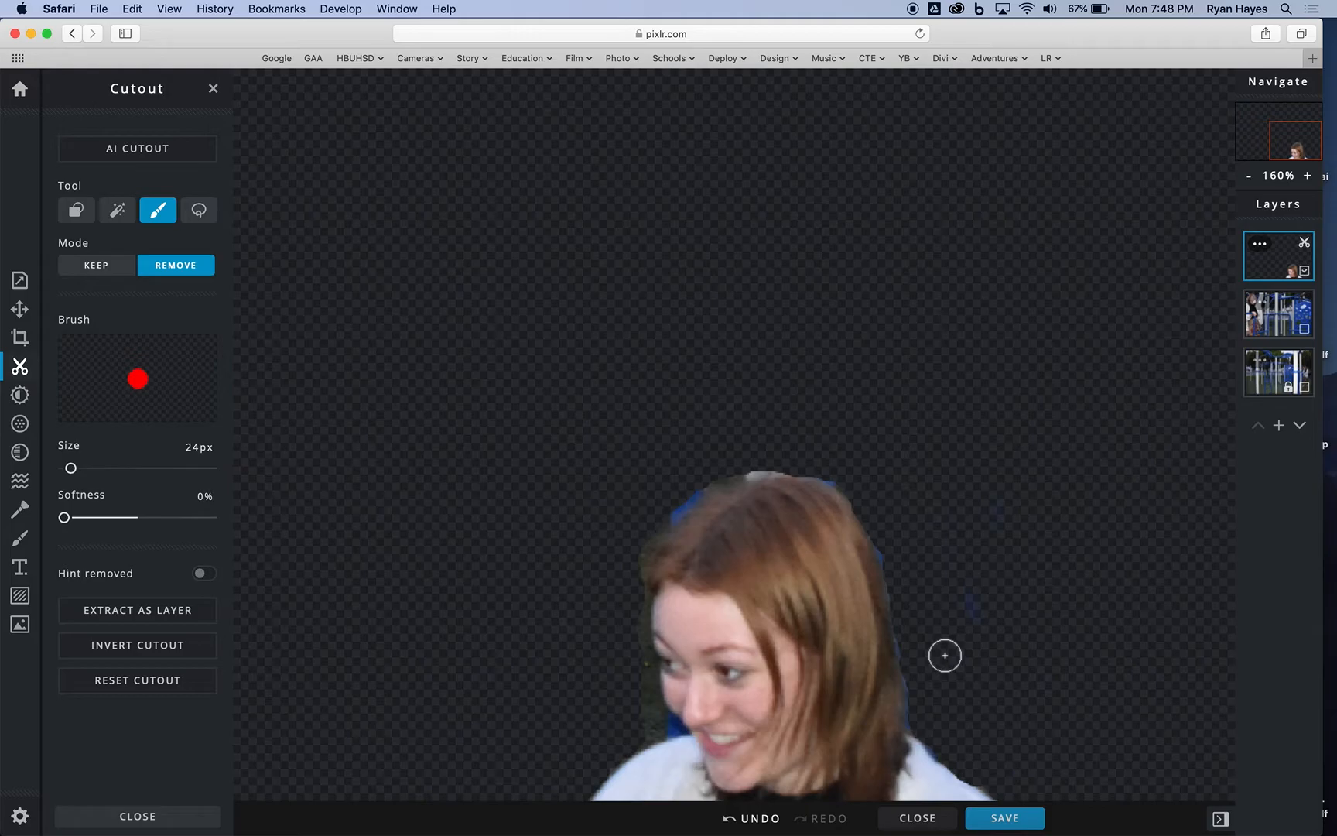
left_click_drag(973, 639, 969, 475)
Step: Brush away a strip of hair at the back of the woman's head and paint it back in Keep mode
mouse_move(845, 513)
left_mouse_down()
mouse_move(874, 608)
mouse_move(817, 452)
left_mouse_up()
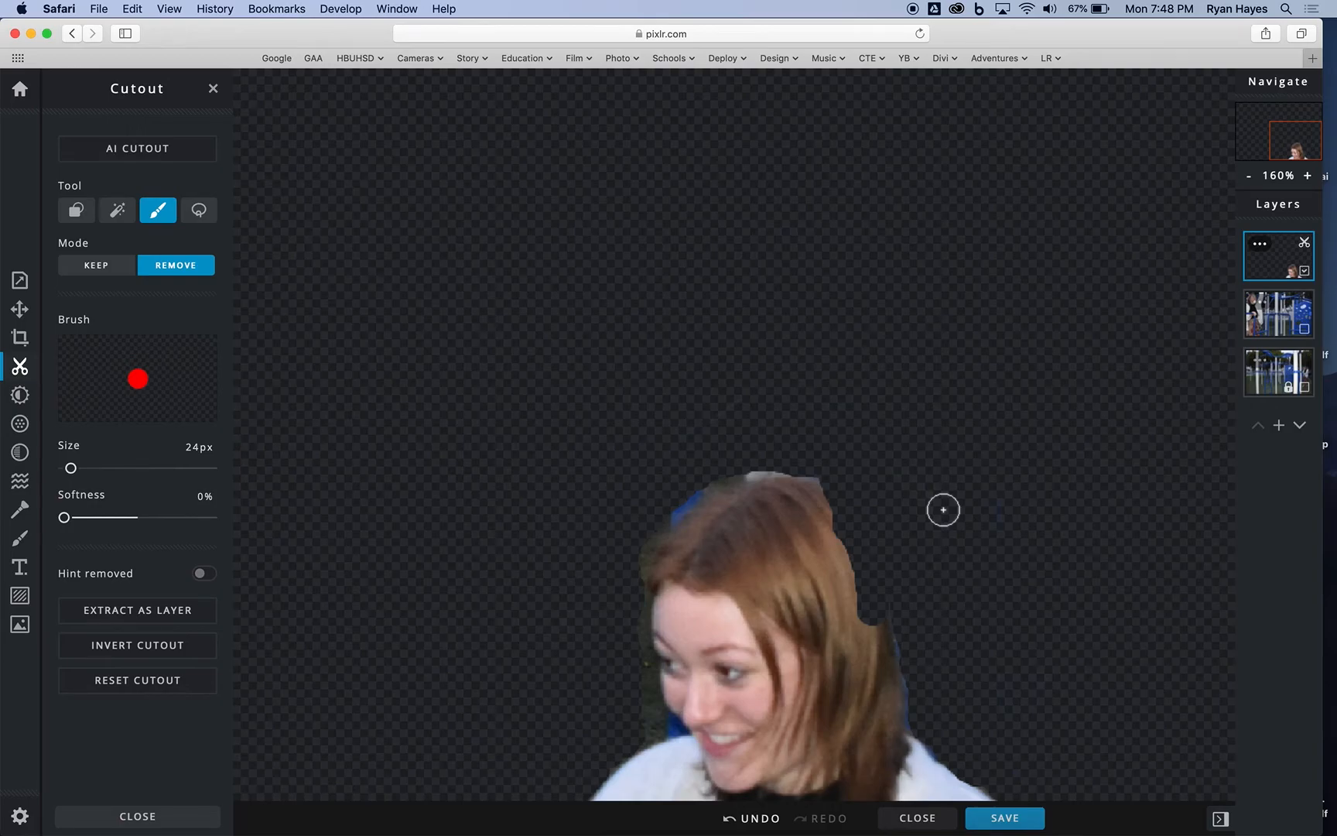
left_click(108, 273)
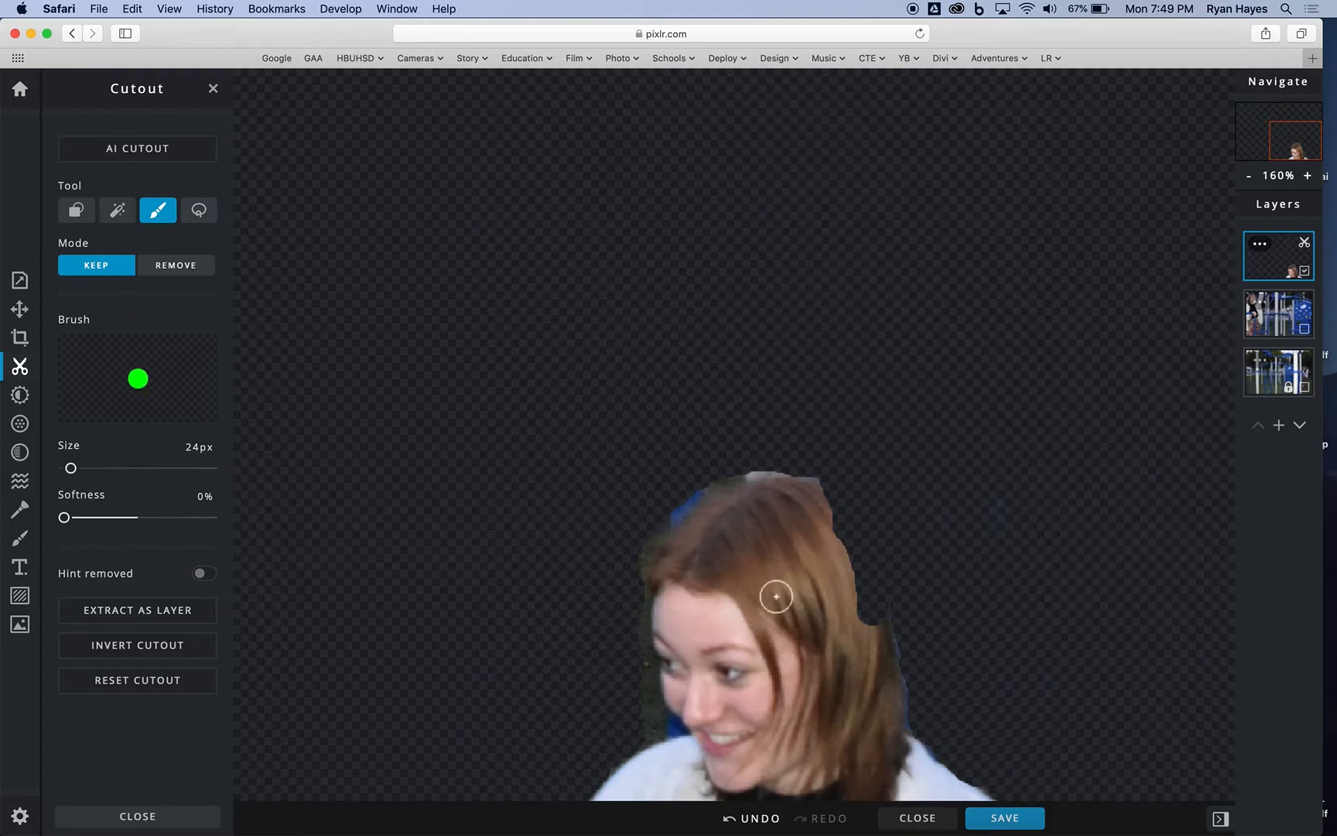
mouse_move(870, 632)
left_mouse_down()
mouse_move(816, 511)
mouse_move(871, 621)
mouse_move(868, 602)
mouse_move(805, 496)
left_mouse_up()
mouse_move(865, 607)
left_mouse_down()
mouse_move(826, 515)
mouse_move(795, 494)
left_mouse_up()
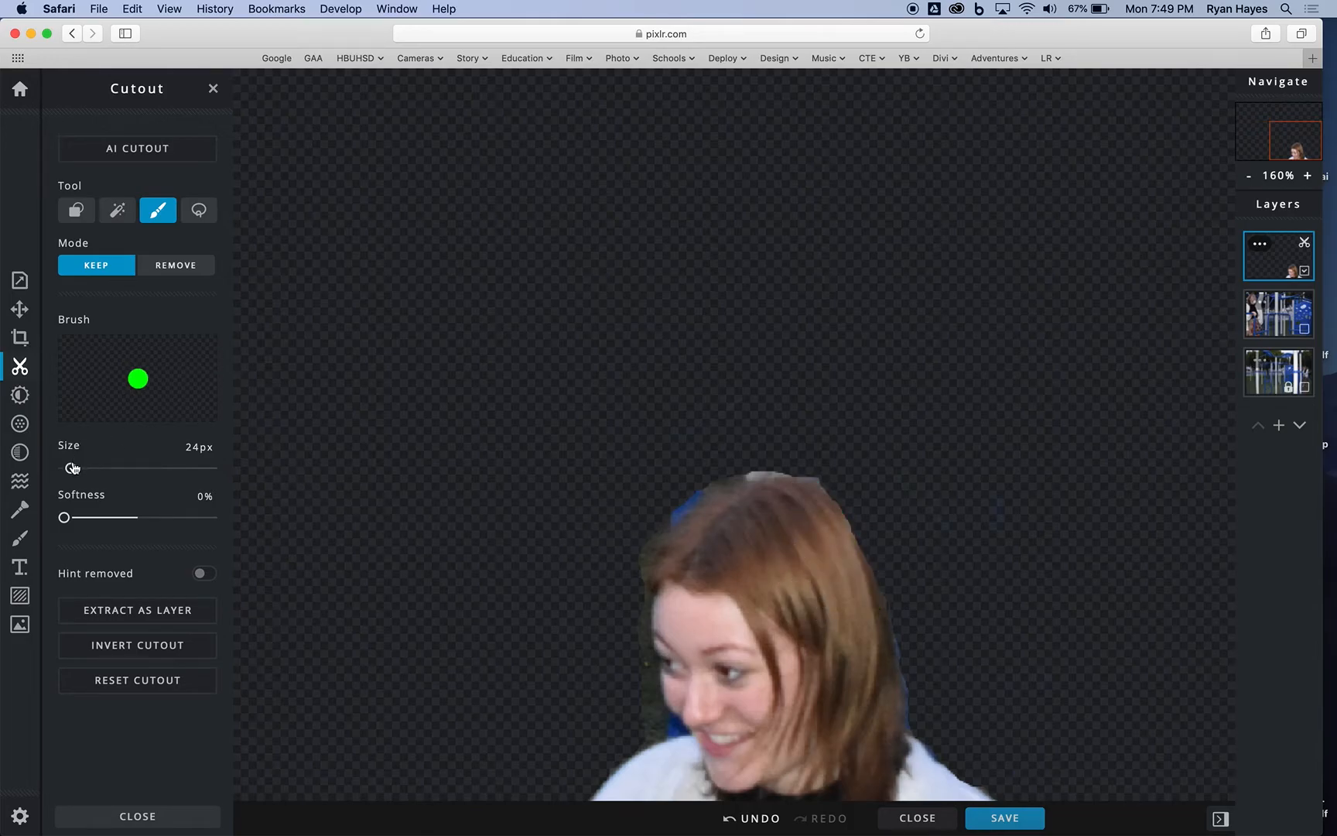
Step: Switch to Remove mode and brush away the leftover background along the crown and the face side of the head
left_click(164, 267)
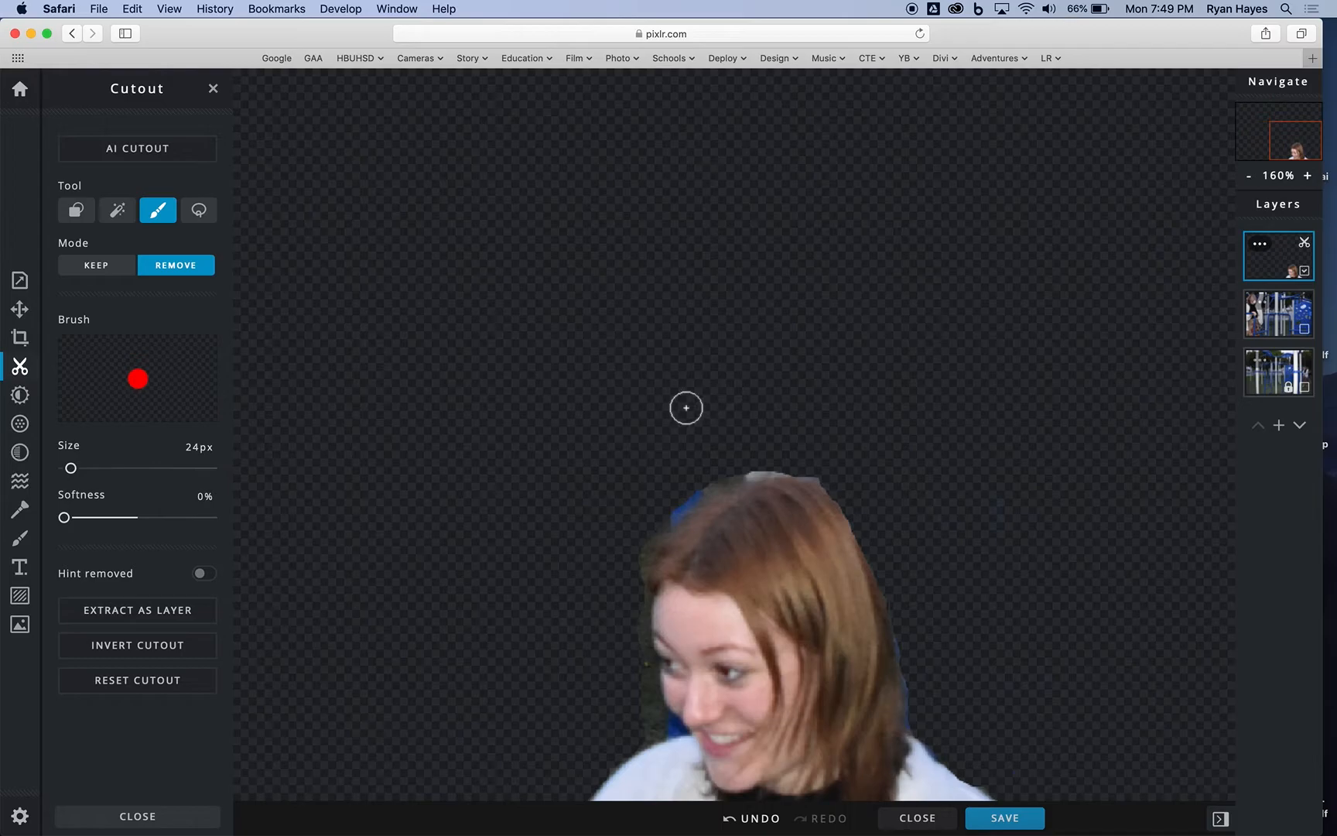
mouse_move(838, 467)
left_mouse_down()
mouse_move(727, 467)
mouse_move(645, 530)
mouse_move(630, 551)
mouse_move(642, 721)
mouse_move(591, 755)
left_mouse_up()
Step: Reduce the Remove brush to 8 px and clean the cutout's fine edges along the hair, beside the chin and over the shoulders
left_click_drag(75, 473, 67, 473)
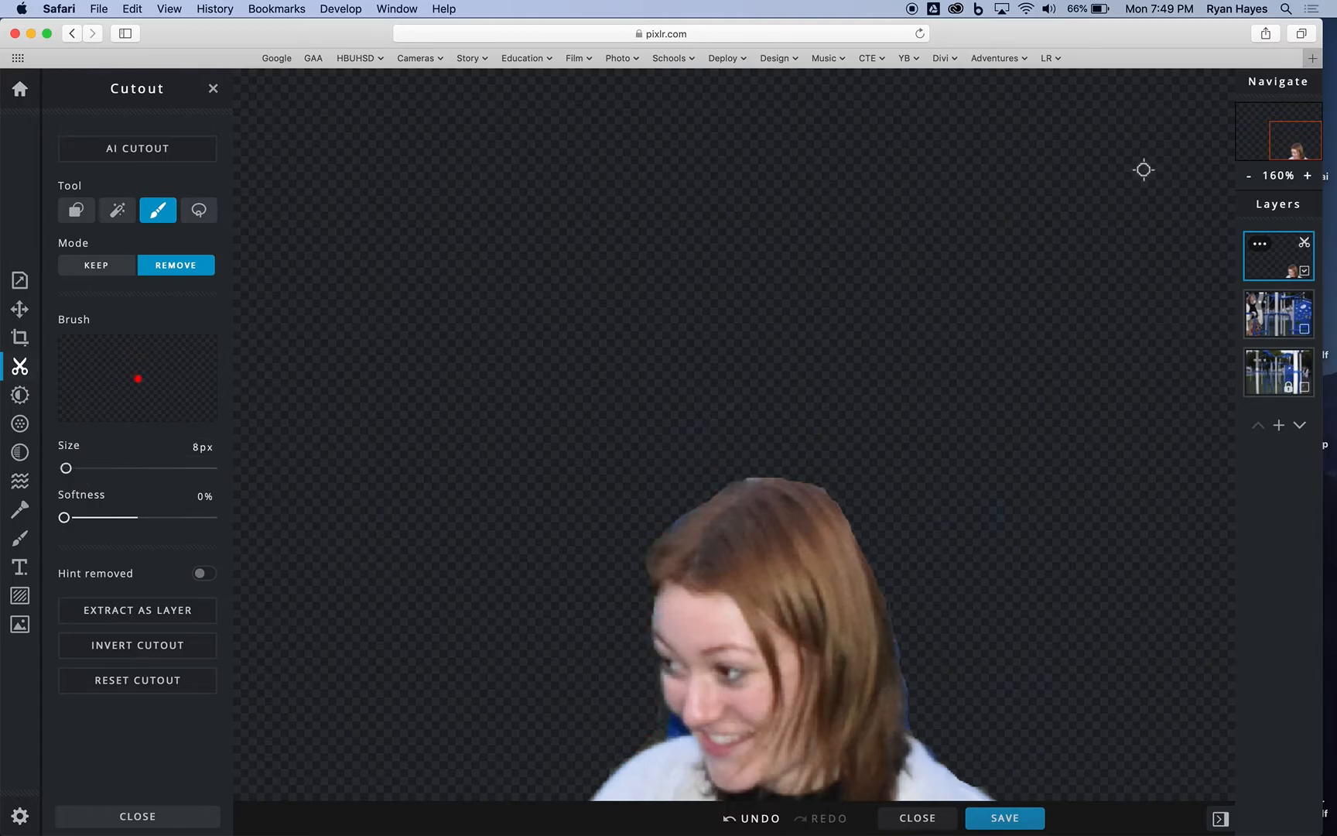
left_click(1308, 176)
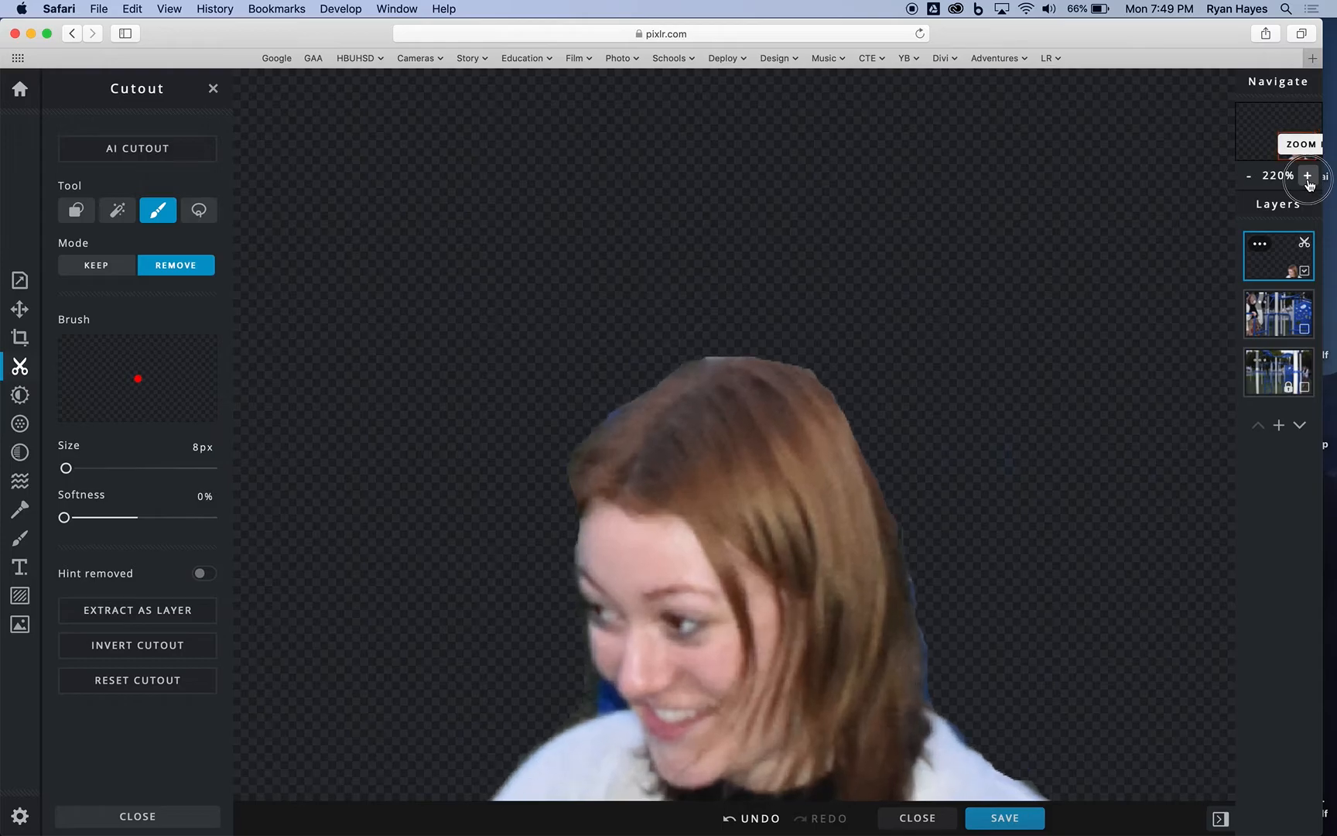
left_click(1308, 176)
mouse_move(727, 270)
left_mouse_down()
mouse_move(647, 297)
mouse_move(571, 357)
mouse_move(539, 404)
mouse_move(538, 463)
left_mouse_up()
mouse_move(563, 678)
left_mouse_down()
mouse_move(555, 651)
mouse_move(543, 704)
left_mouse_up()
left_click_drag(500, 726, 480, 748)
mouse_move(565, 659)
left_mouse_down()
mouse_move(576, 678)
mouse_move(557, 694)
left_mouse_up()
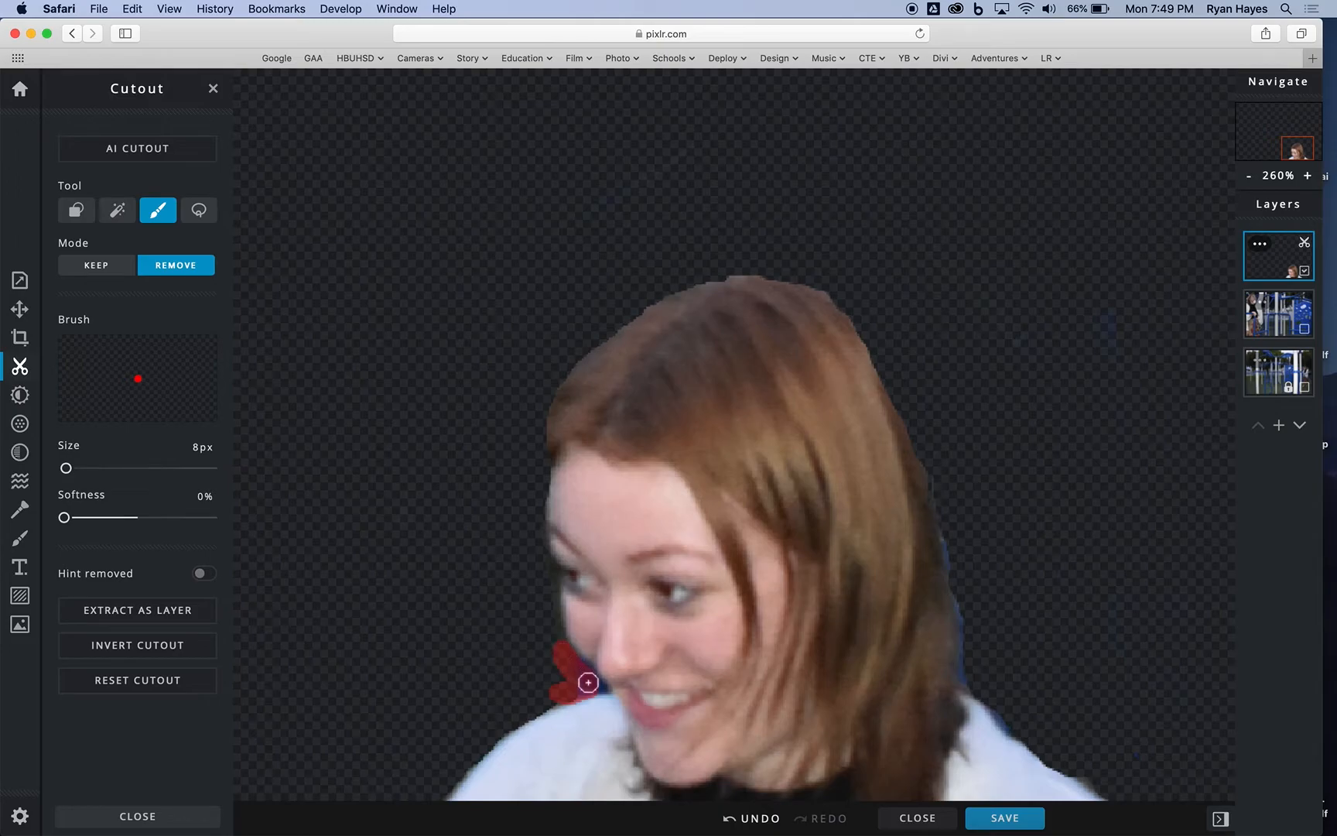
mouse_move(598, 688)
left_mouse_down()
mouse_move(582, 663)
mouse_move(541, 648)
left_mouse_up()
mouse_move(943, 528)
left_mouse_down()
mouse_move(978, 700)
mouse_move(1104, 783)
left_mouse_up()
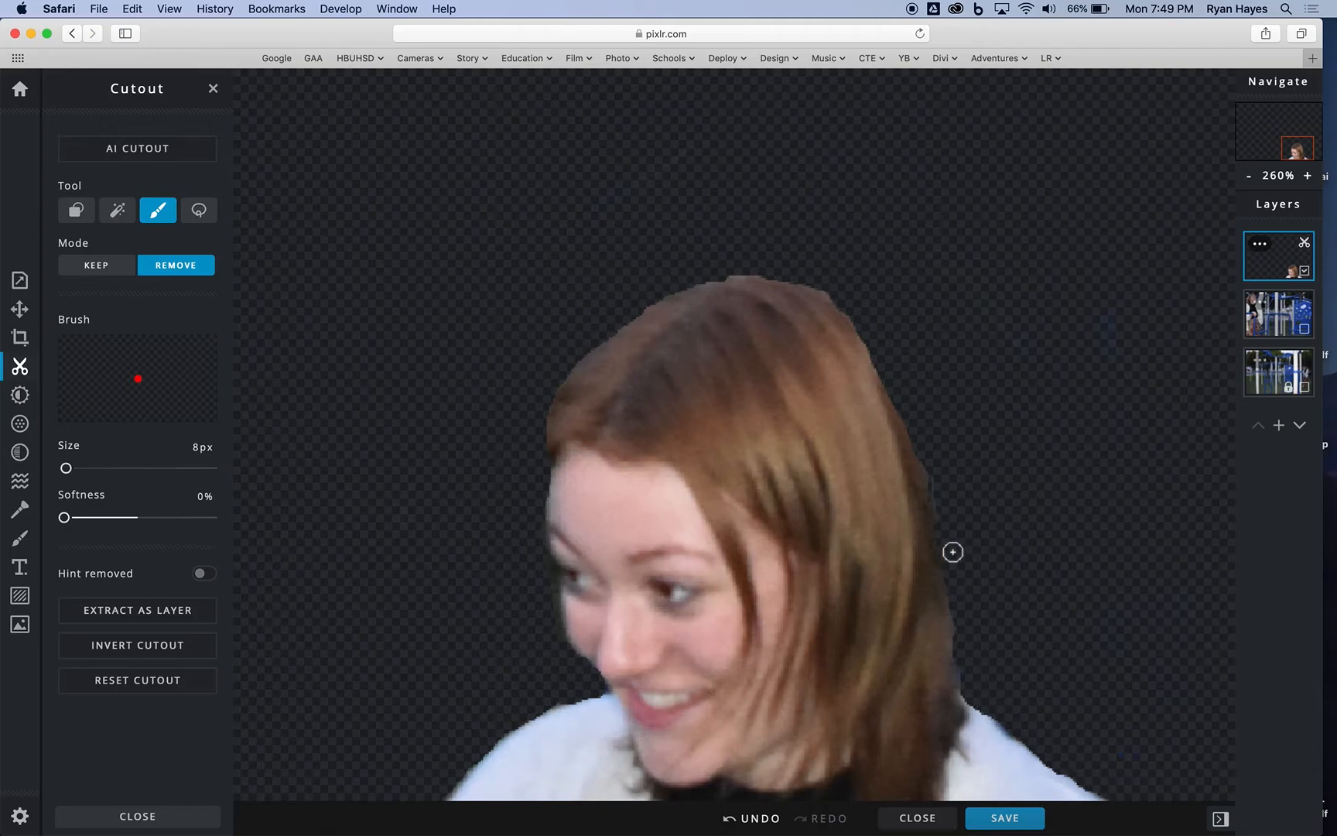
Step: Show the middle layer again behind the finished head cutout with the whole image in view
left_click(1249, 176)
left_click(1249, 176)
left_click(1249, 177)
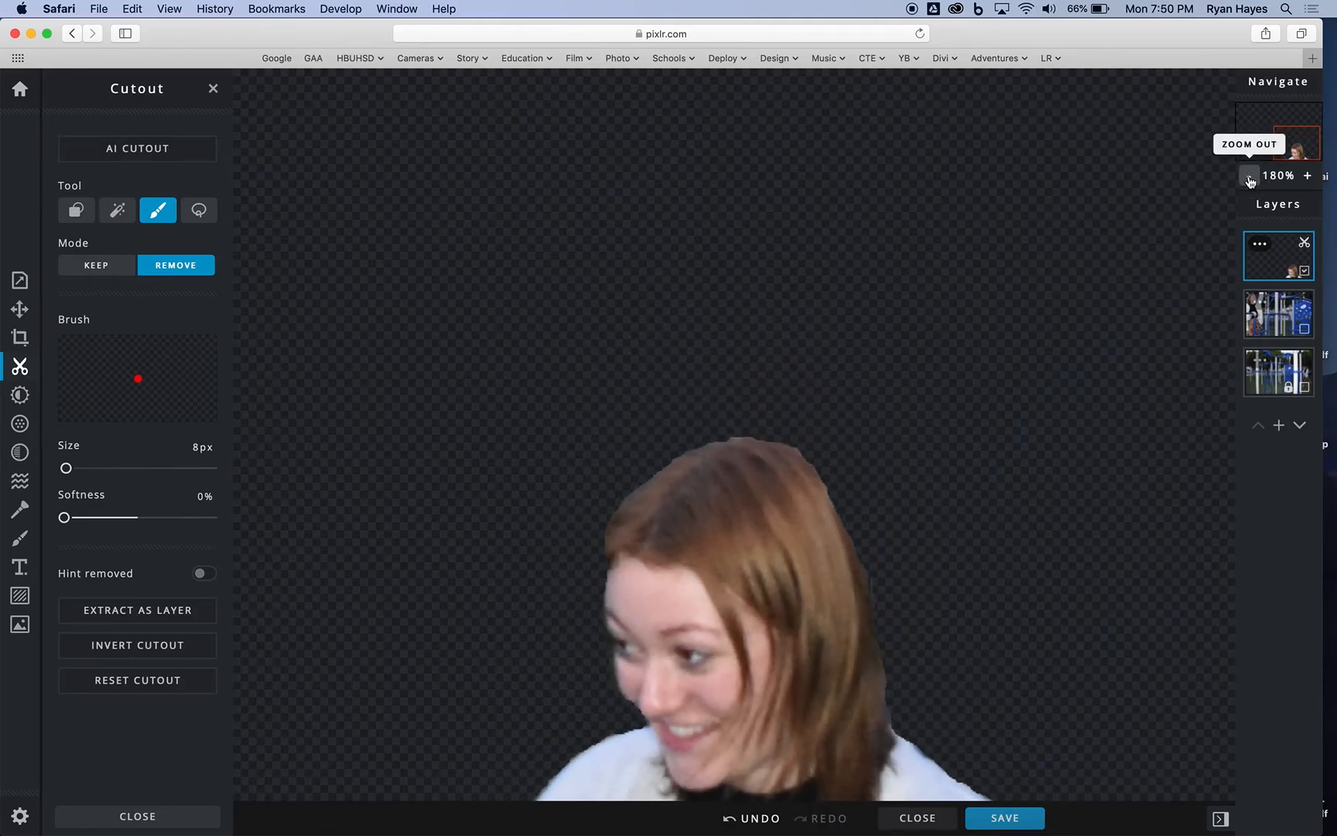
left_click(1250, 176)
left_click(1249, 176)
left_click(1249, 176)
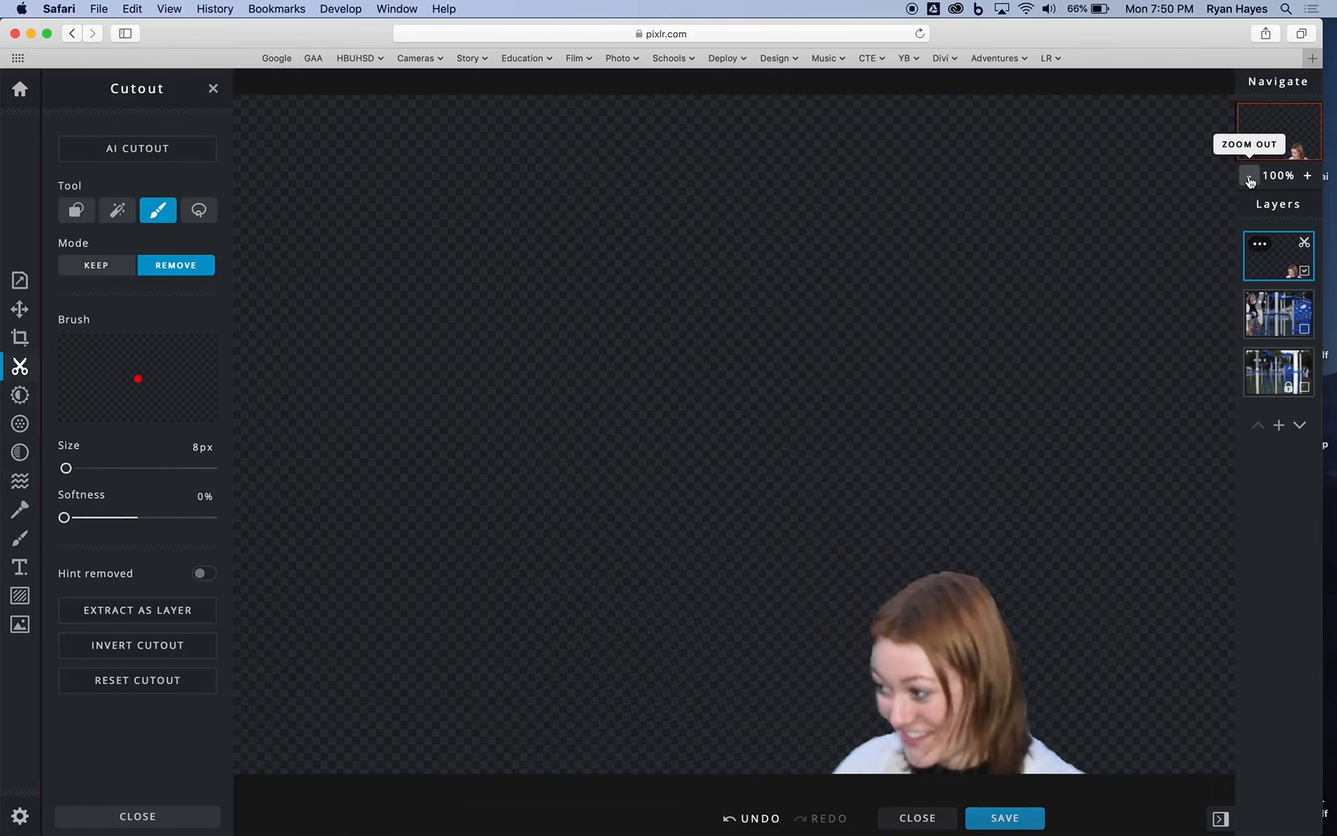
left_click(1306, 333)
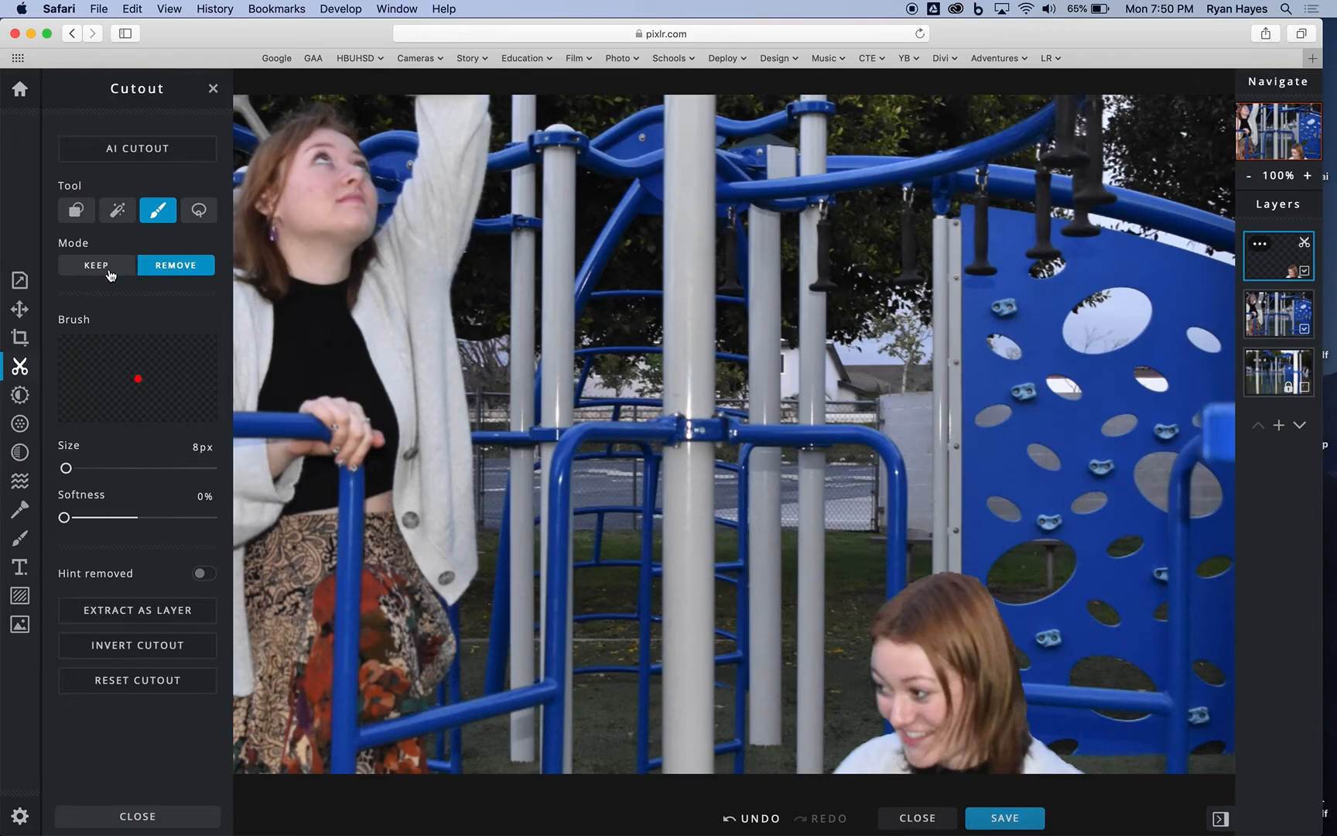
Step: Soften the cutout's hair and shoulder edges in Keep mode with a 72 px brush at 82% softness
left_click_drag(66, 513, 185, 517)
left_click_drag(64, 469, 86, 468)
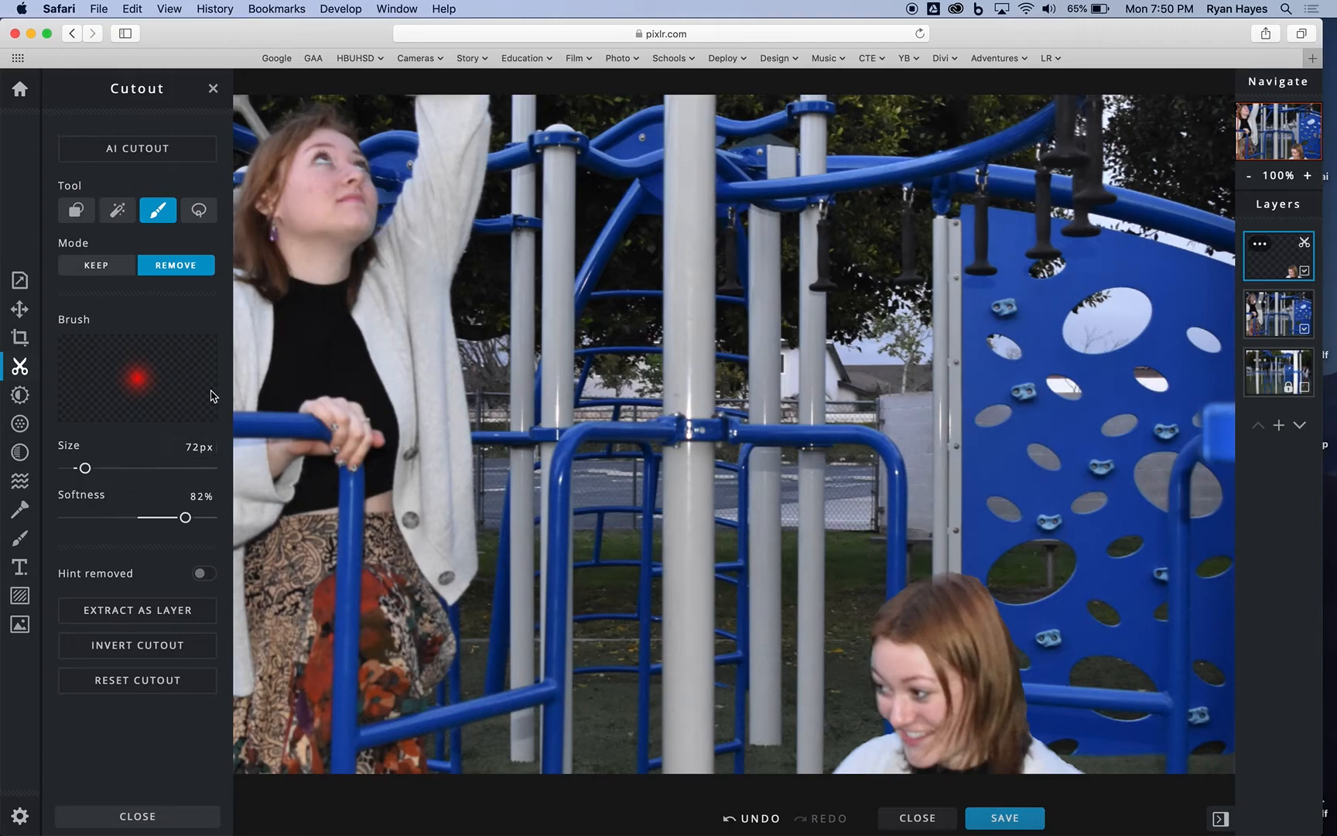
left_click(114, 265)
left_click(956, 597)
mouse_move(935, 598)
left_mouse_down()
mouse_move(969, 596)
mouse_move(925, 593)
mouse_move(975, 596)
mouse_move(1000, 623)
mouse_move(959, 580)
left_mouse_up()
left_click_drag(1021, 720, 1025, 746)
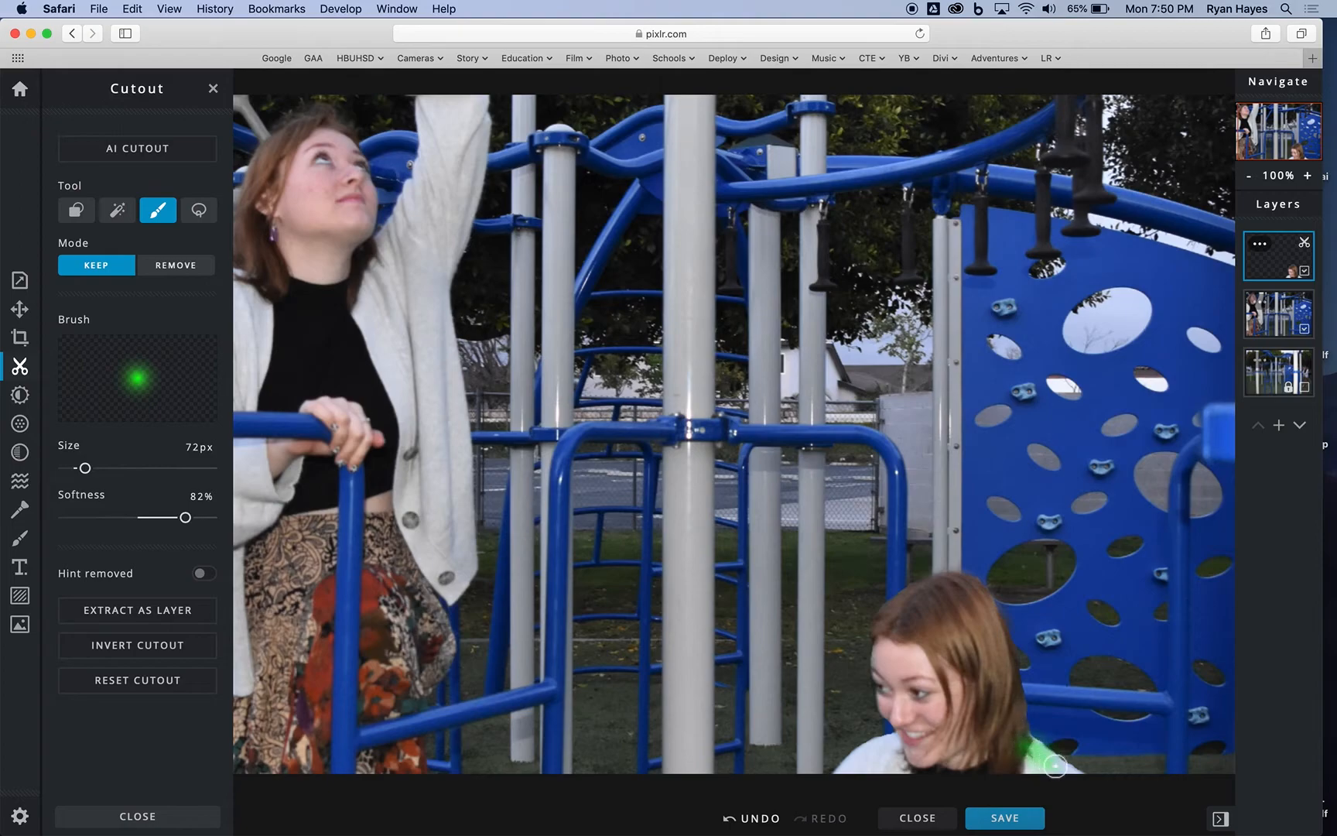
left_click_drag(1060, 764, 1087, 774)
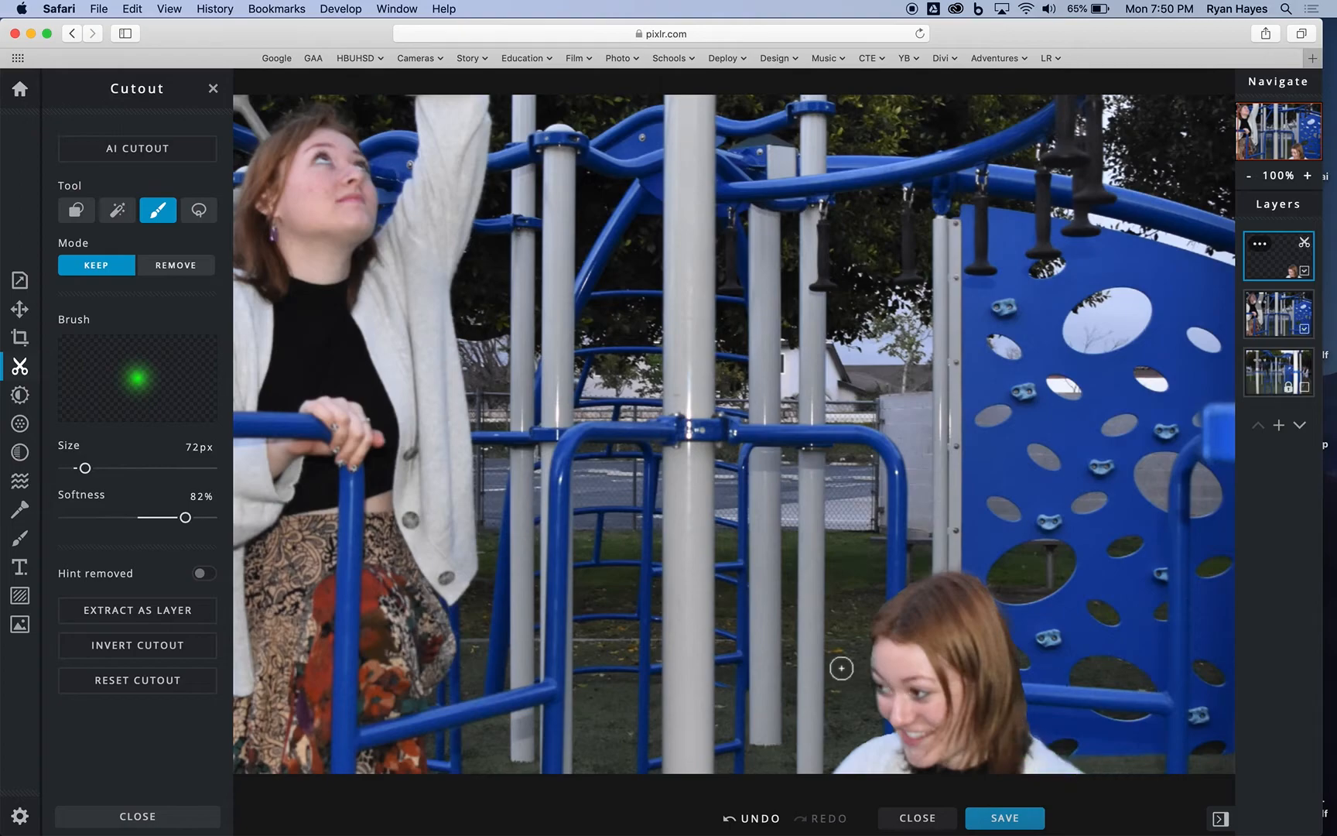
mouse_move(887, 600)
left_mouse_down()
mouse_move(913, 591)
mouse_move(877, 629)
mouse_move(889, 717)
mouse_move(819, 778)
left_mouse_up()
Step: Try a Lasso Cutout in Keep mode around the standing woman with the top layer active, and undo it
left_click(198, 214)
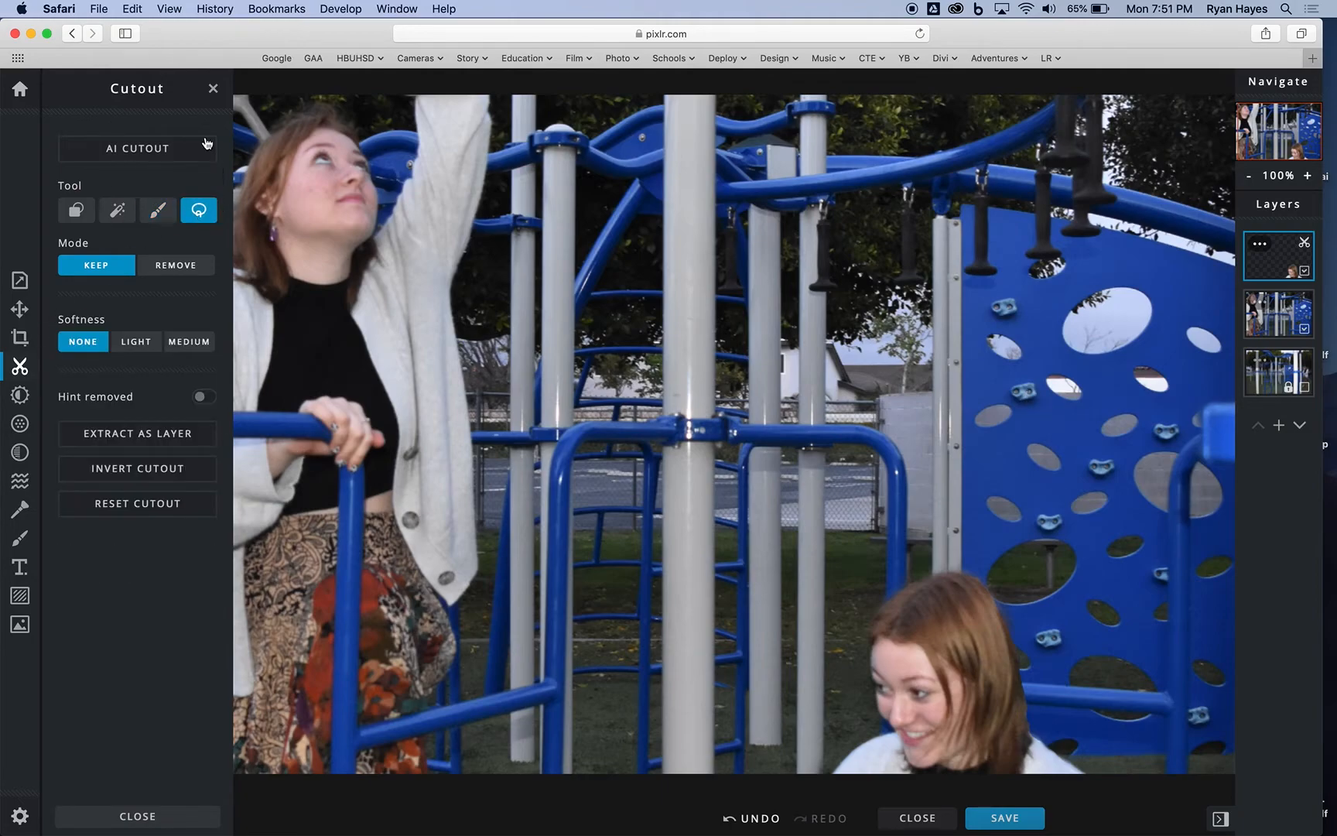
left_click(214, 90)
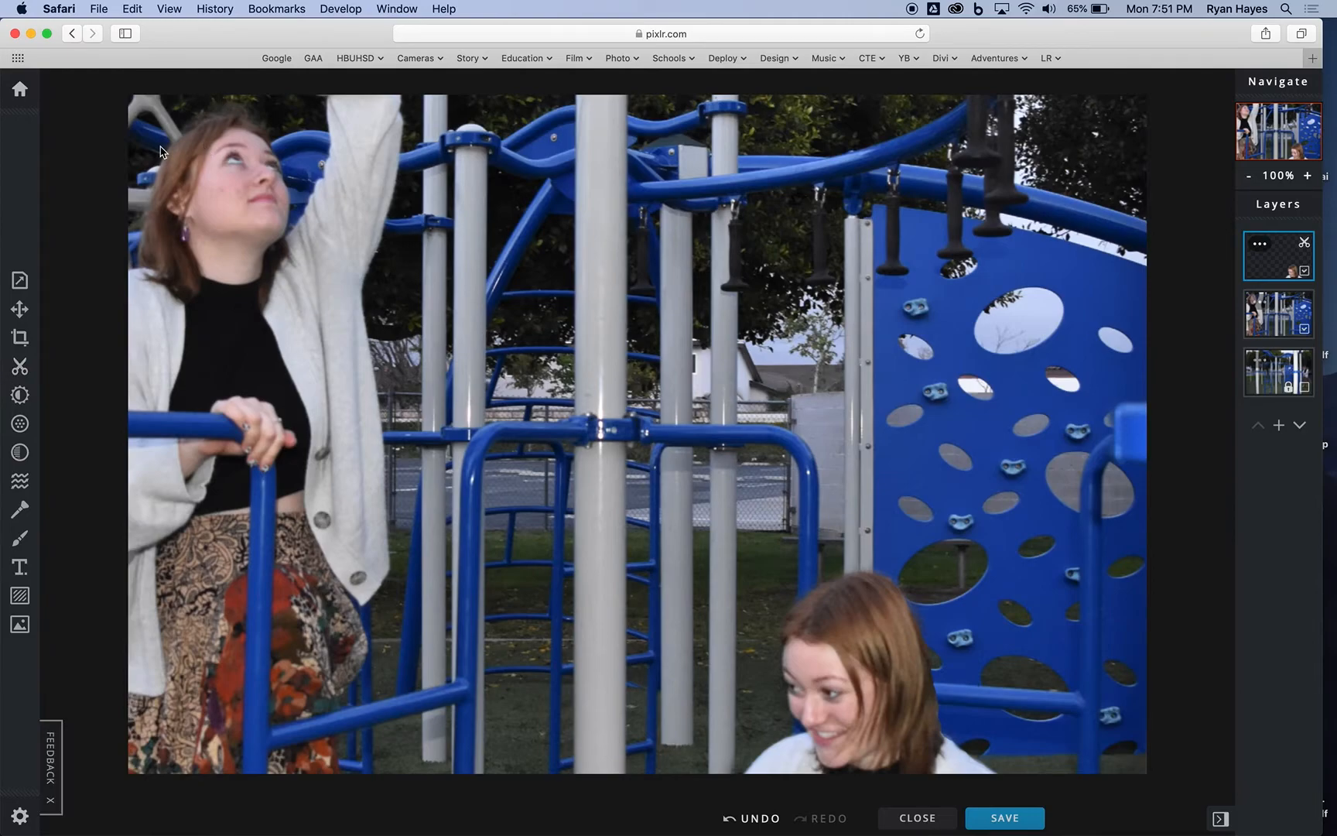
left_click(20, 366)
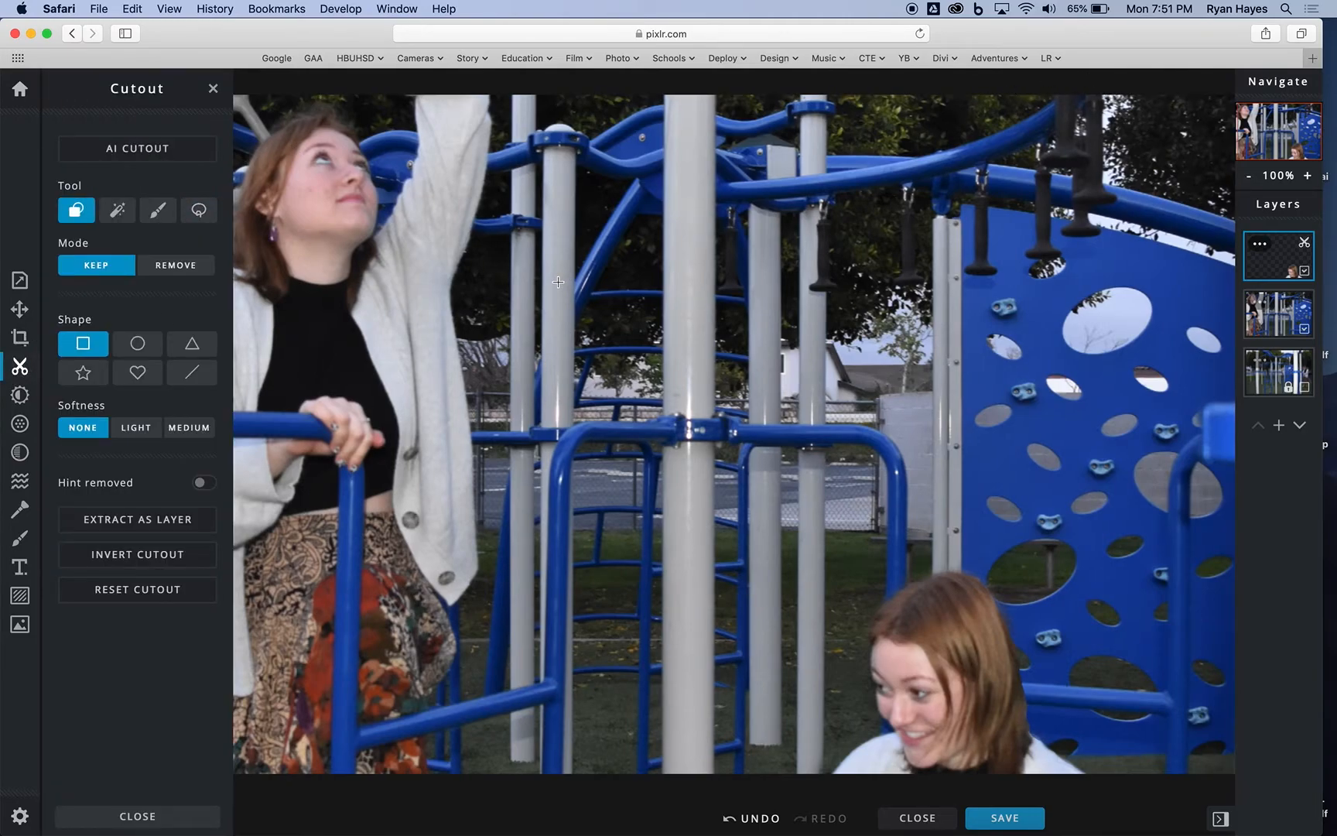
left_click(1249, 178)
left_click(1248, 178)
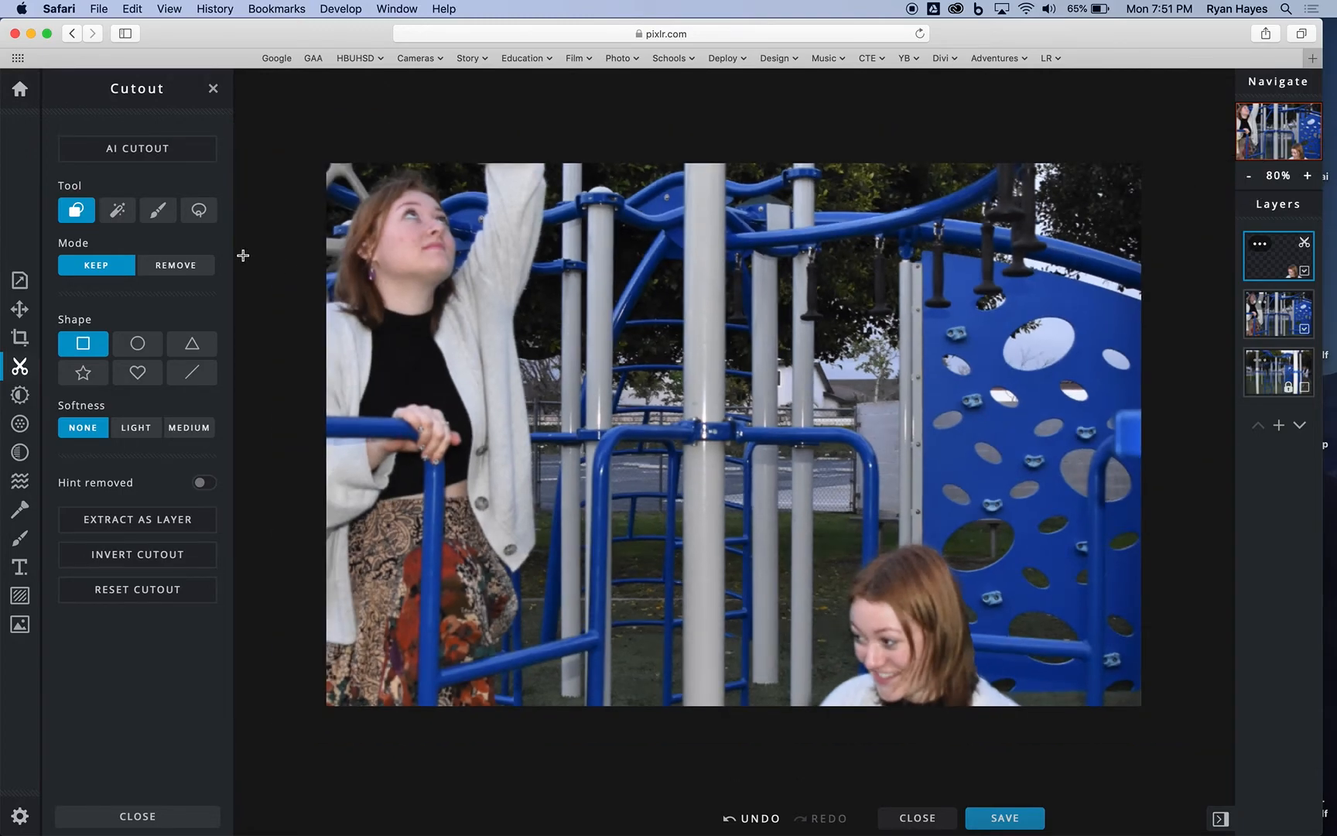
left_click(199, 210)
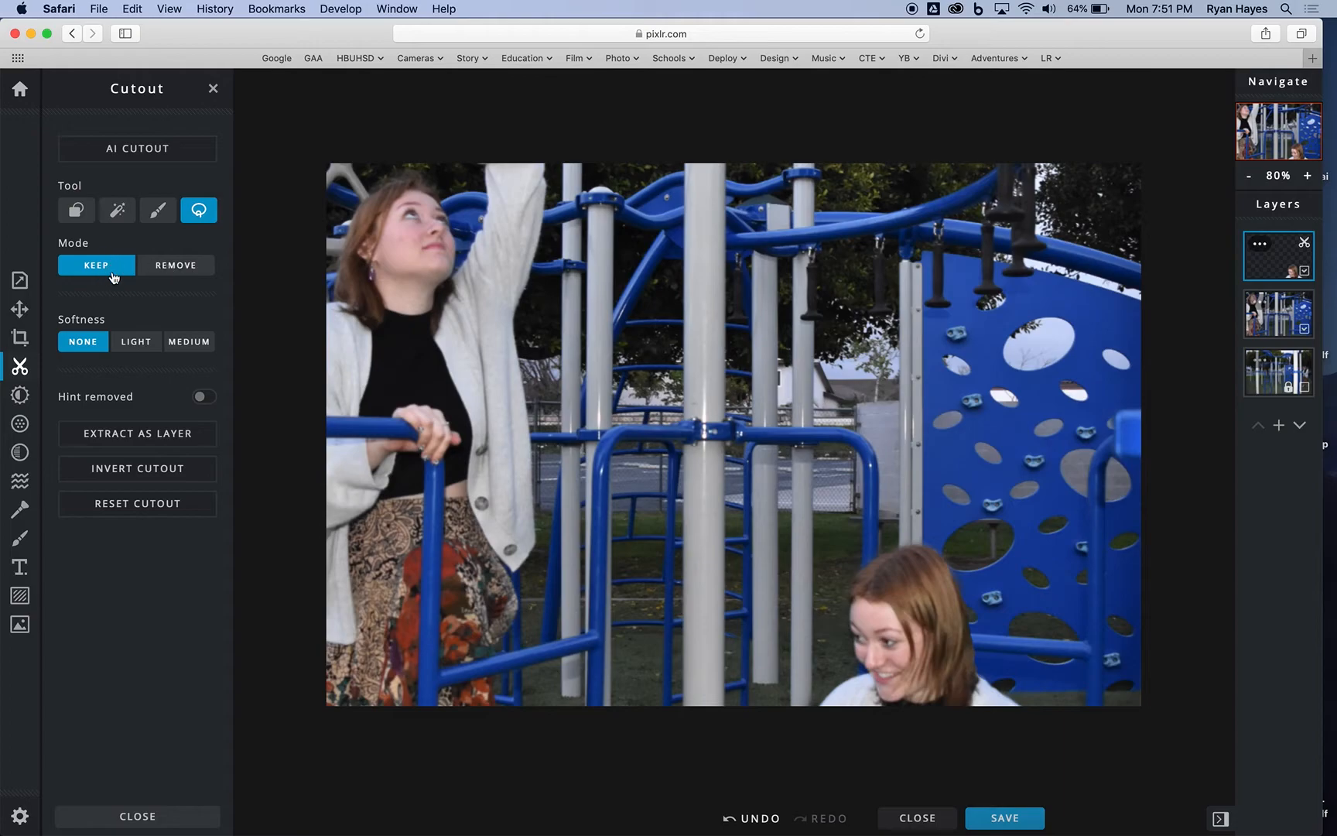
mouse_move(327, 276)
left_mouse_down()
mouse_move(344, 192)
mouse_move(366, 168)
mouse_move(416, 137)
mouse_move(501, 120)
mouse_move(676, 200)
mouse_move(548, 445)
mouse_move(594, 547)
mouse_move(562, 639)
mouse_move(512, 711)
mouse_move(451, 747)
mouse_move(387, 750)
mouse_move(303, 717)
mouse_move(311, 432)
mouse_move(287, 393)
mouse_move(300, 260)
mouse_move(322, 227)
left_mouse_up()
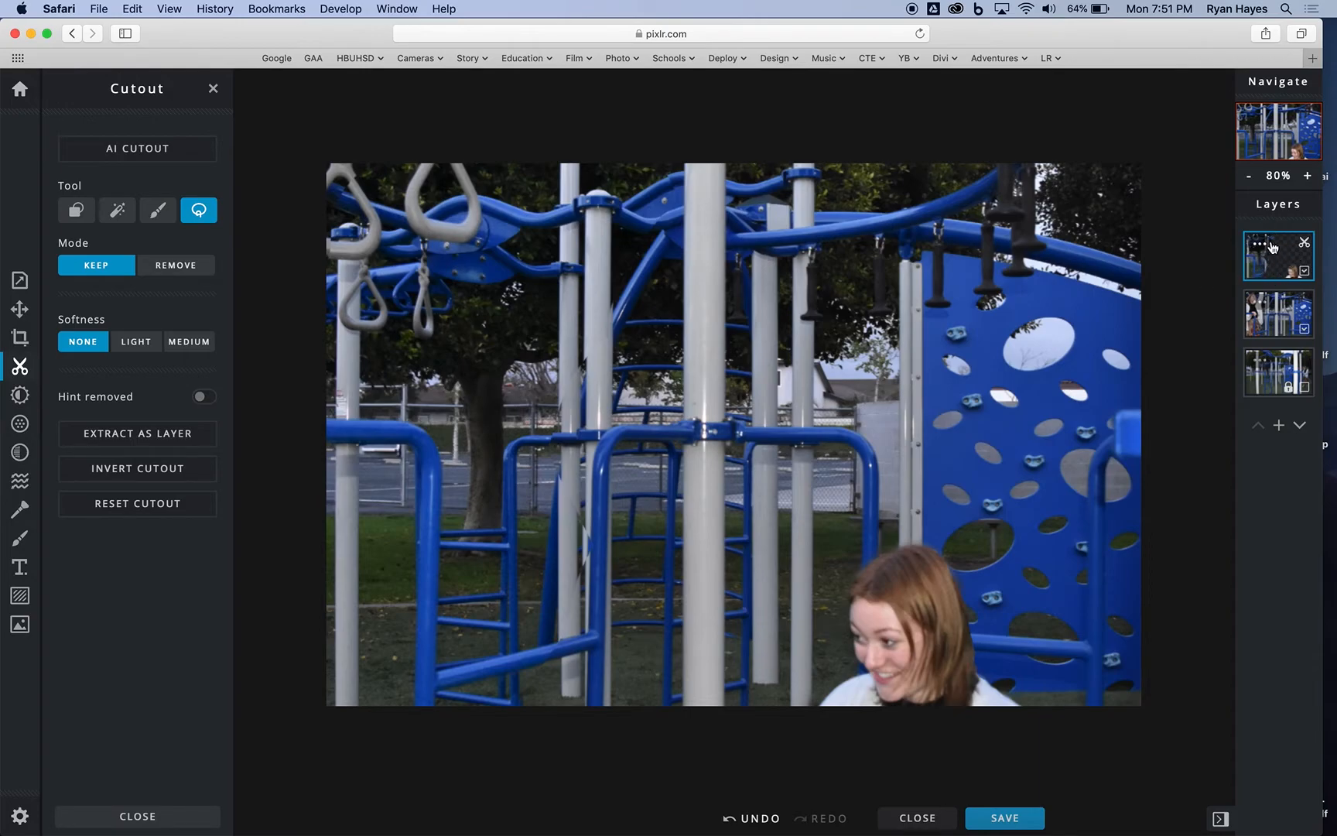
left_click(763, 819)
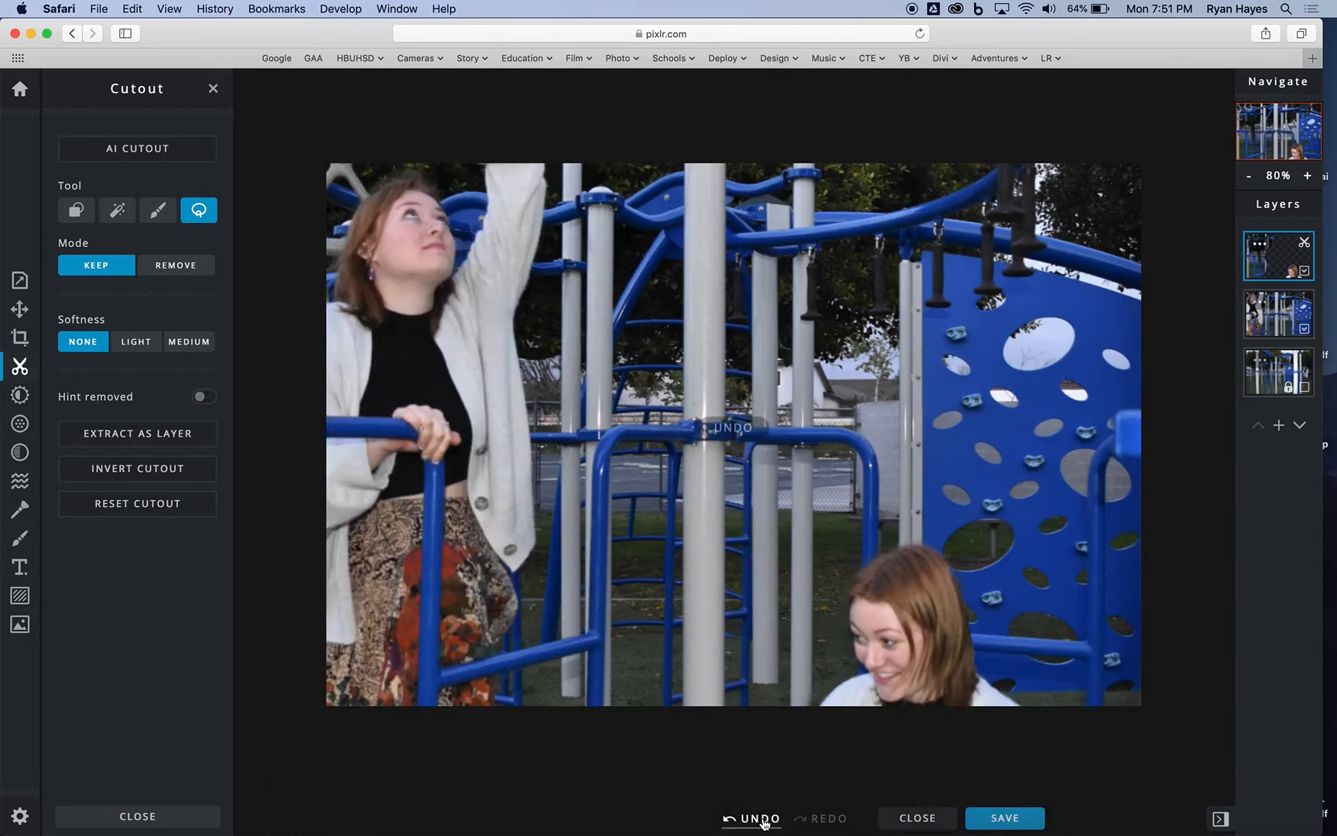
Step: Select the middle layer and cut out the standing woman with a loose Lasso Cutout in Keep mode
left_click(1278, 311)
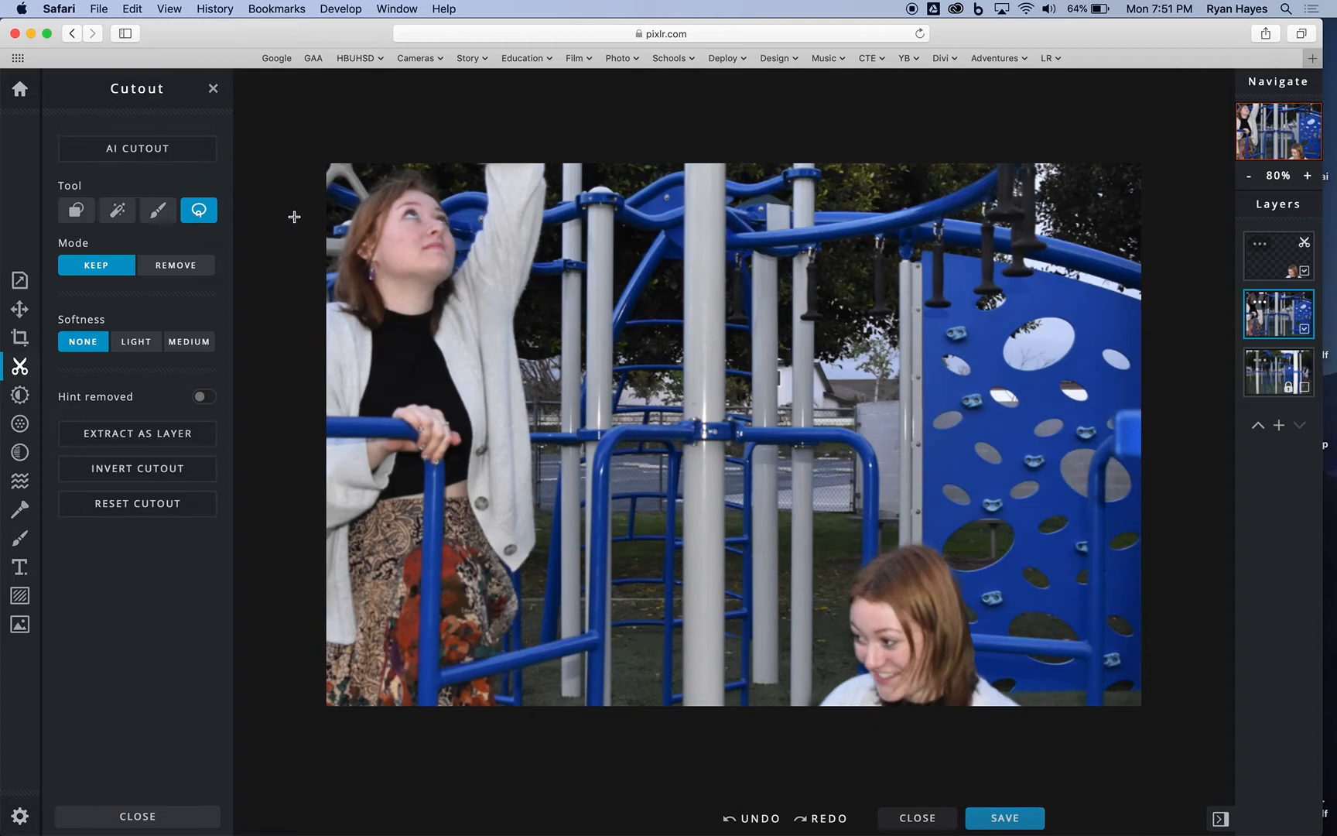
mouse_move(318, 242)
left_mouse_down()
mouse_move(324, 201)
mouse_move(365, 147)
mouse_move(579, 145)
mouse_move(591, 366)
mouse_move(559, 493)
mouse_move(563, 652)
mouse_move(517, 720)
mouse_move(472, 740)
left_mouse_up()
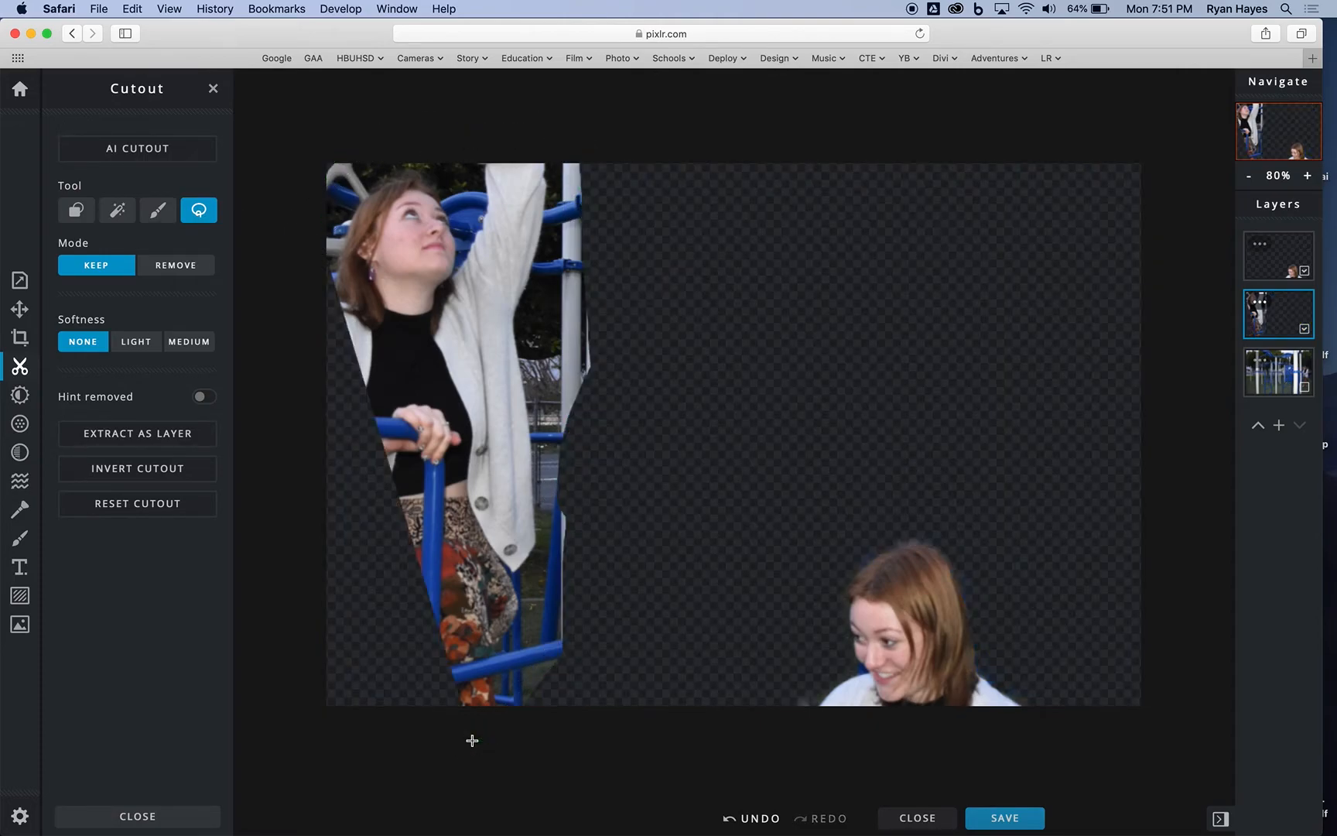
left_click(730, 817)
mouse_move(319, 247)
left_mouse_down()
mouse_move(320, 191)
mouse_move(396, 129)
mouse_move(528, 122)
mouse_move(595, 195)
mouse_move(555, 283)
mouse_move(538, 393)
mouse_move(560, 474)
mouse_move(559, 564)
mouse_move(521, 749)
mouse_move(285, 700)
mouse_move(282, 390)
mouse_move(322, 240)
left_mouse_up()
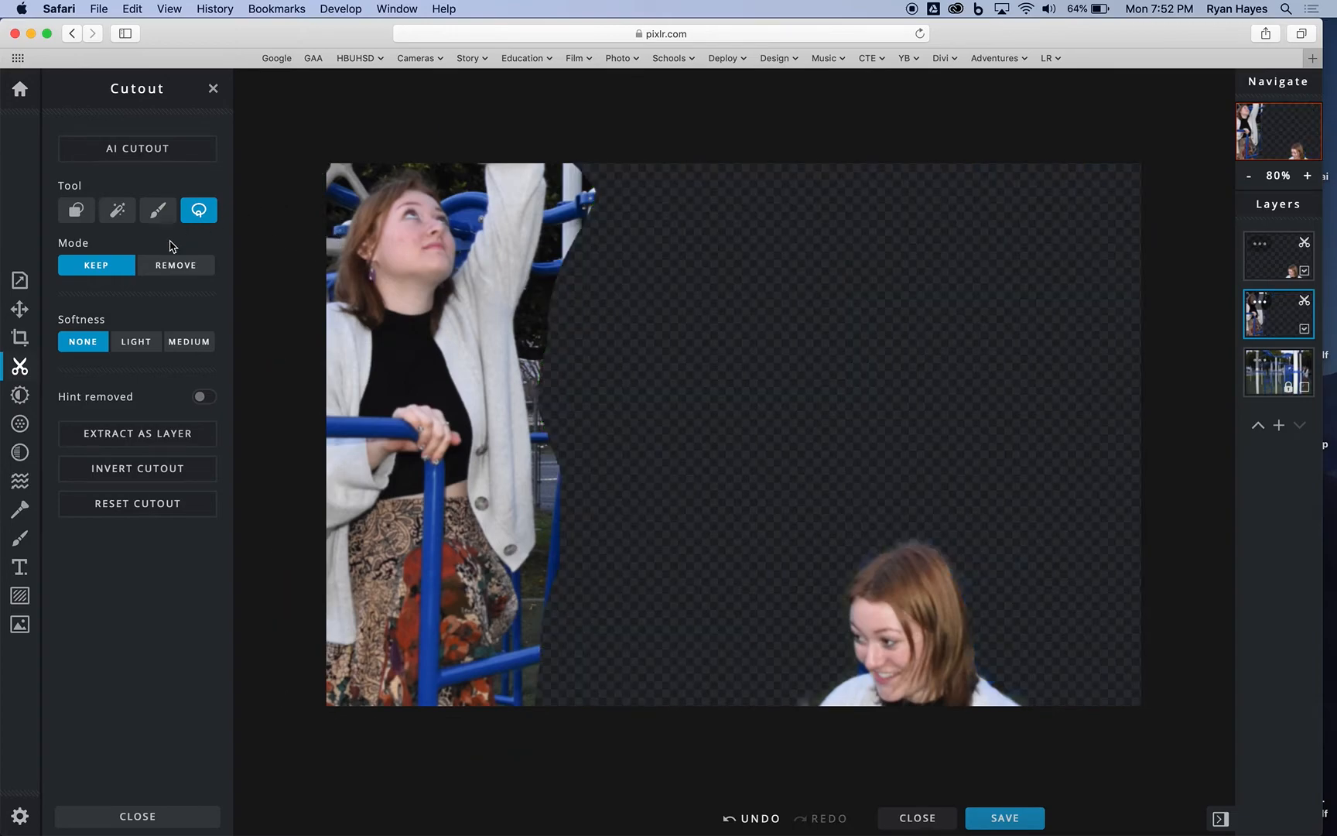
Step: Brush away background beside the standing woman's raised arm using Draw Cutout in Remove mode at 186 px and 82% softness
left_click(156, 211)
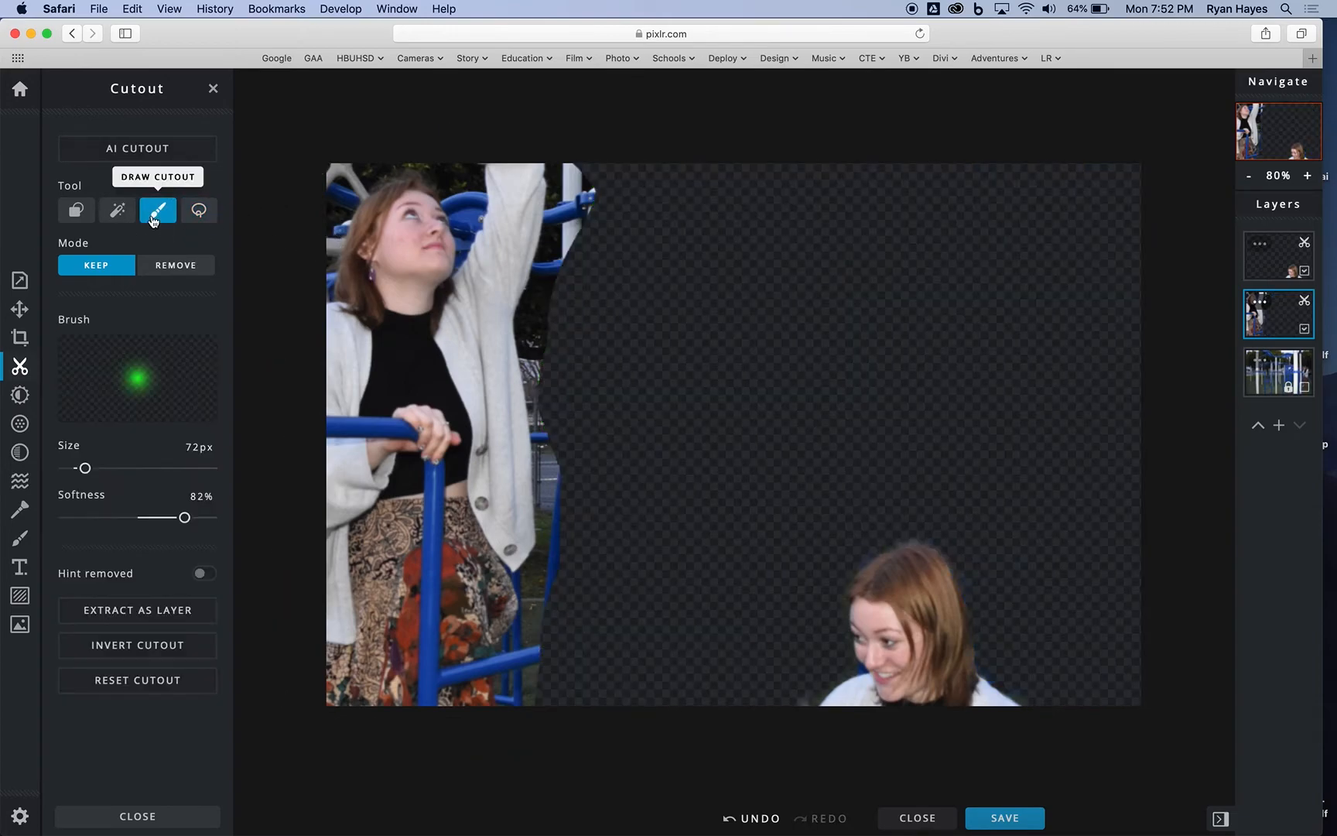
left_click(166, 276)
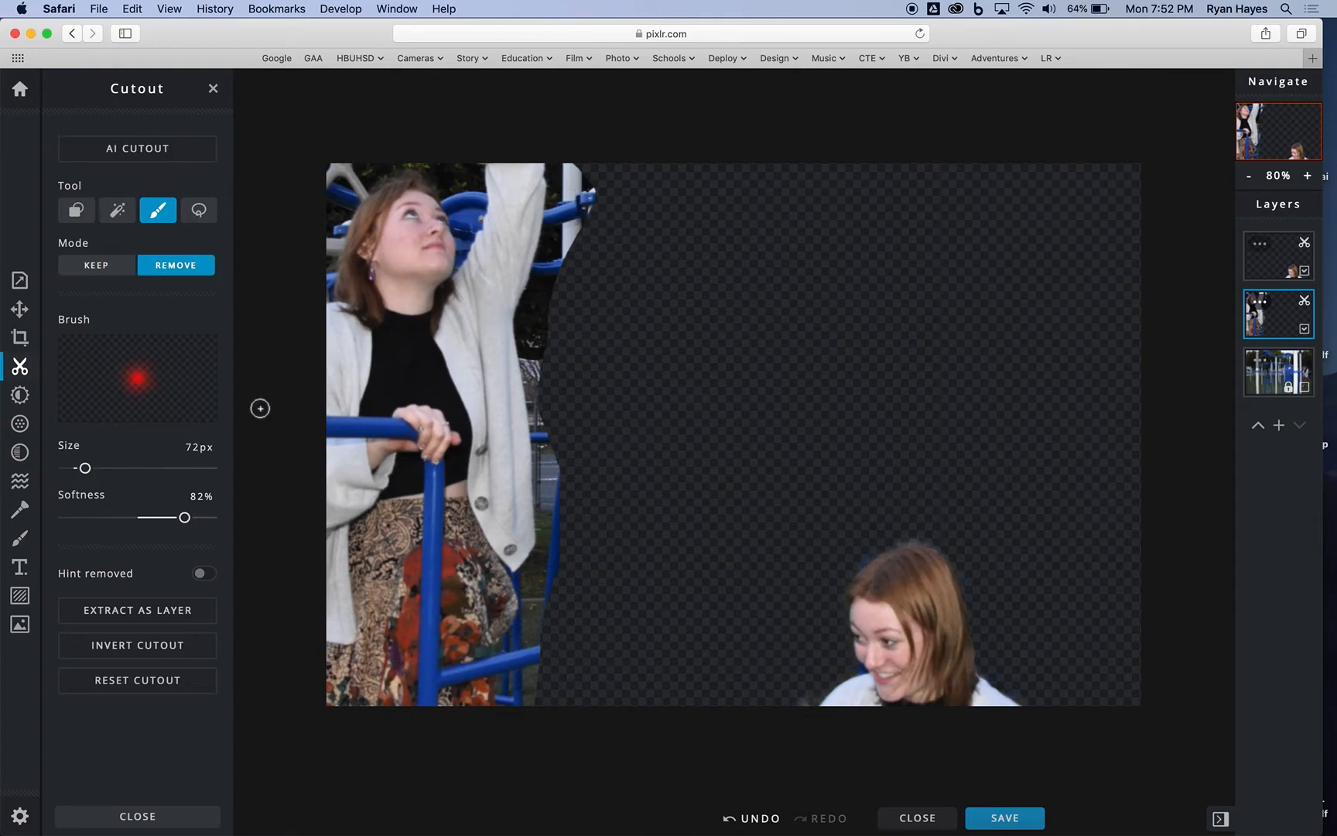
left_click_drag(86, 468, 119, 468)
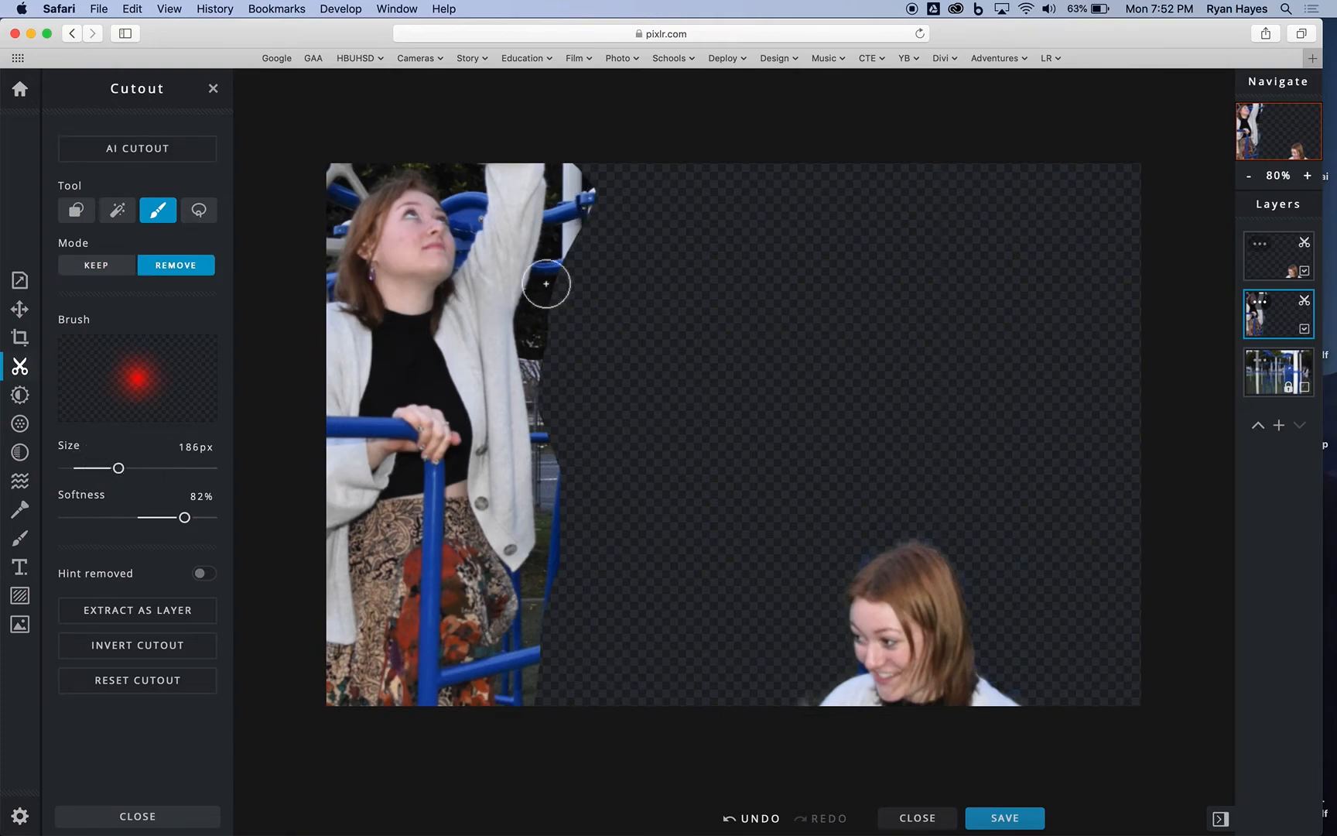
mouse_move(571, 164)
left_mouse_down()
mouse_move(588, 188)
mouse_move(591, 242)
mouse_move(568, 279)
left_mouse_up()
Step: Remove the background along the standing woman's raised arm and cardigan and around her head using an 81 px brush at 0% softness
left_click_drag(184, 520, 31, 517)
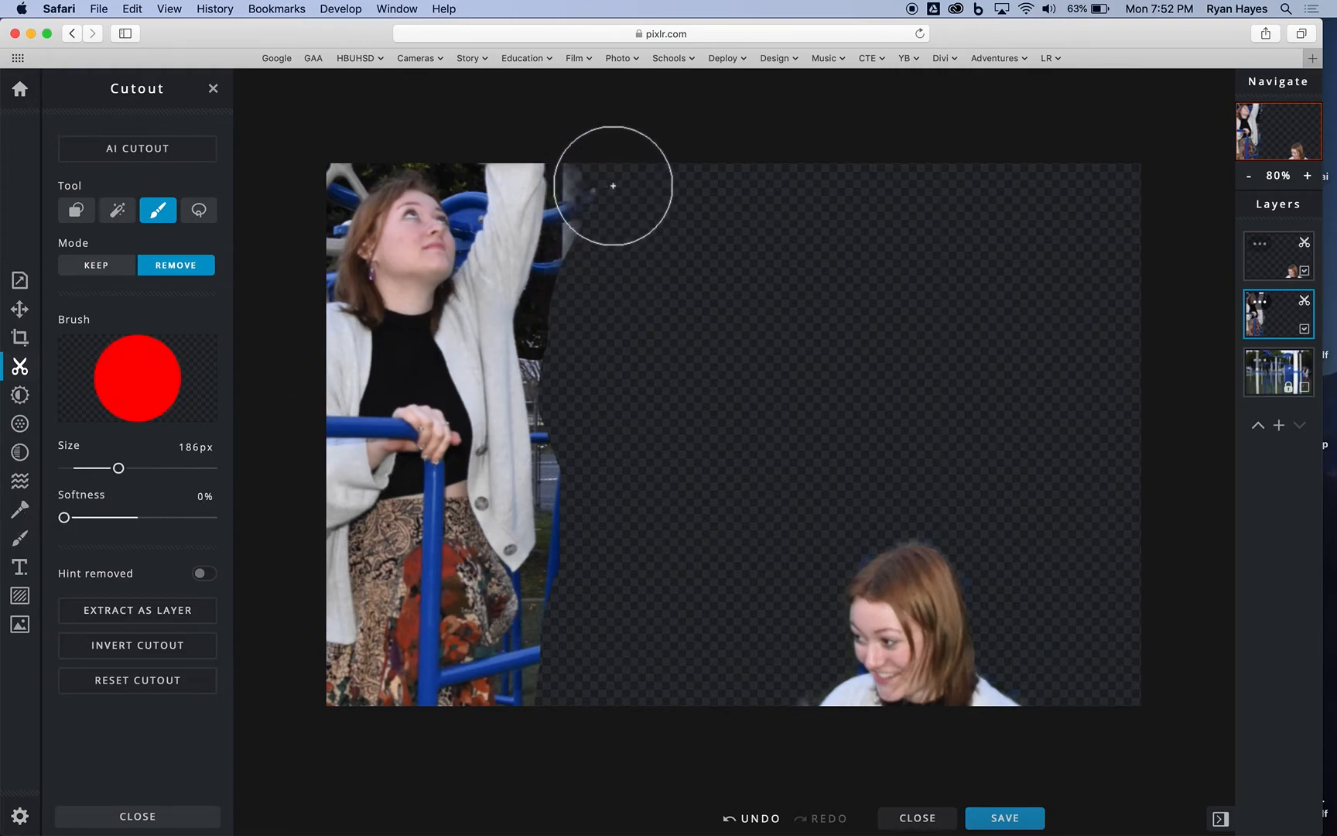
left_click_drag(119, 468, 87, 469)
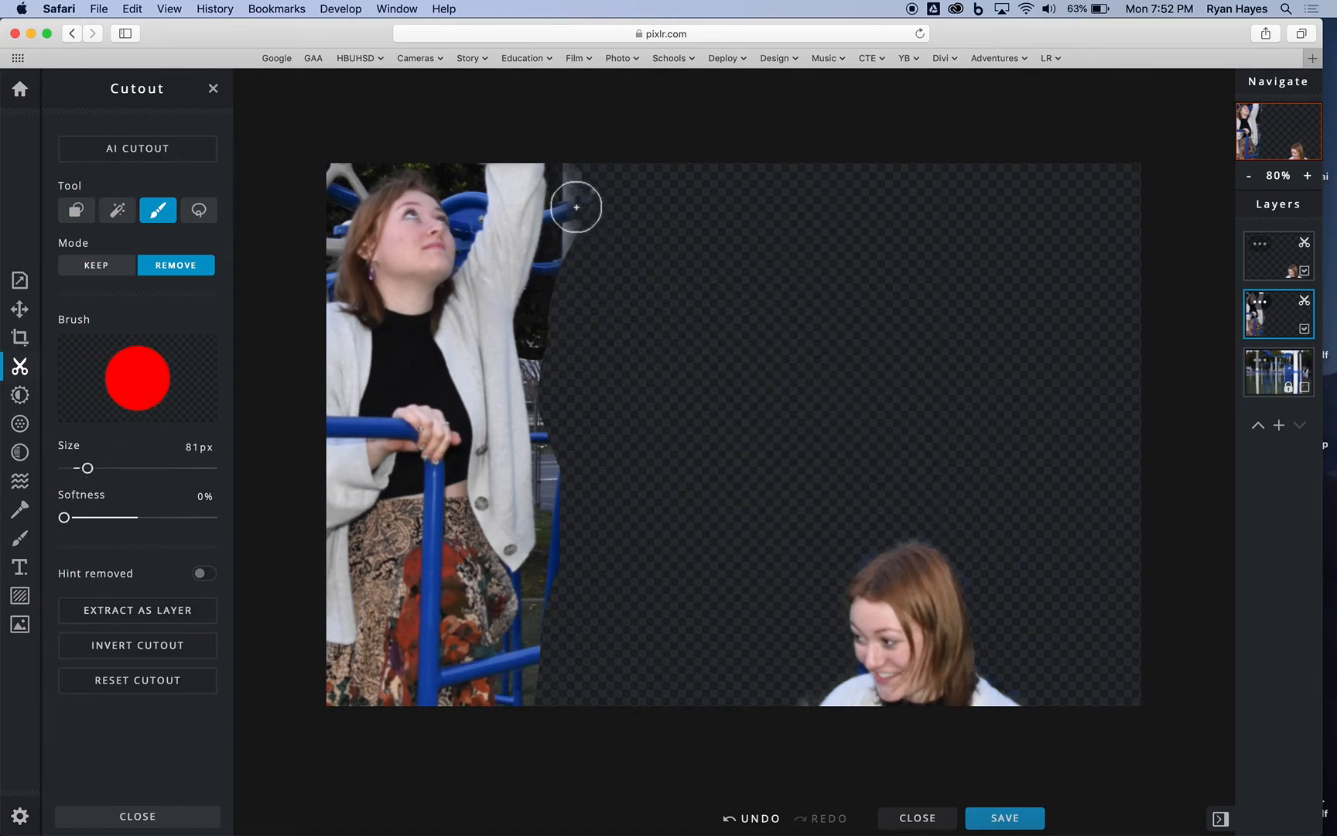
mouse_move(573, 180)
left_mouse_down()
mouse_move(582, 223)
mouse_move(550, 357)
mouse_move(574, 415)
mouse_move(562, 464)
mouse_move(582, 525)
mouse_move(532, 691)
mouse_move(521, 689)
mouse_move(546, 647)
mouse_move(573, 522)
mouse_move(548, 317)
mouse_move(576, 166)
mouse_move(538, 329)
mouse_move(554, 525)
left_mouse_up()
mouse_move(464, 164)
left_mouse_down()
mouse_move(421, 144)
mouse_move(353, 153)
mouse_move(334, 184)
mouse_move(382, 155)
mouse_move(359, 172)
mouse_move(309, 287)
left_mouse_up()
Step: Clear the remaining background between her face and raised arm and beside her hair, reducing the Remove brush to 13 px
left_click_drag(88, 469, 76, 468)
mouse_move(493, 180)
left_mouse_down()
mouse_move(470, 192)
mouse_move(435, 173)
mouse_move(448, 177)
left_mouse_up()
left_click_drag(76, 469, 67, 469)
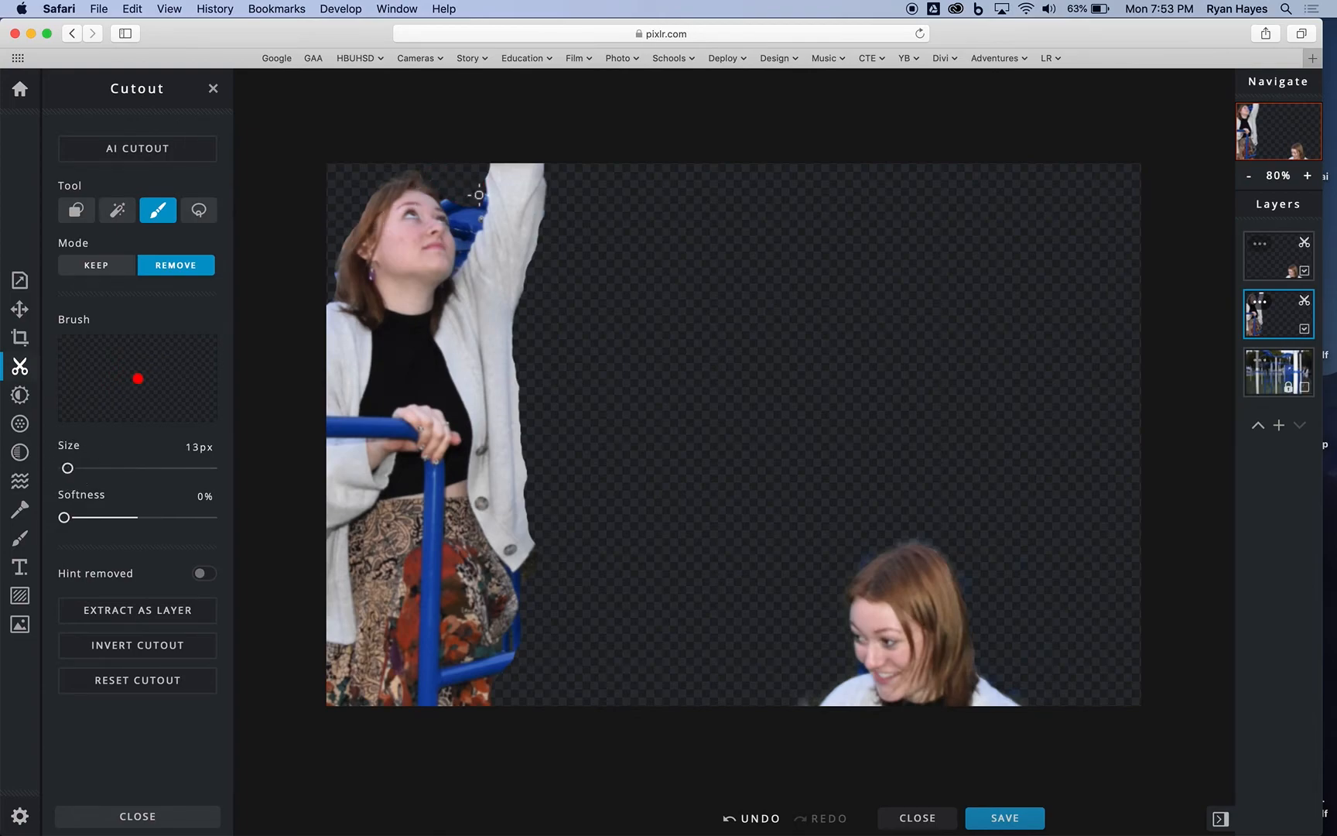
left_click_drag(481, 200, 477, 215)
mouse_move(447, 208)
left_mouse_down()
mouse_move(476, 216)
mouse_move(473, 235)
mouse_move(452, 220)
mouse_move(472, 231)
mouse_move(452, 226)
mouse_move(463, 246)
mouse_move(473, 240)
mouse_move(458, 263)
mouse_move(461, 238)
mouse_move(480, 227)
left_mouse_up()
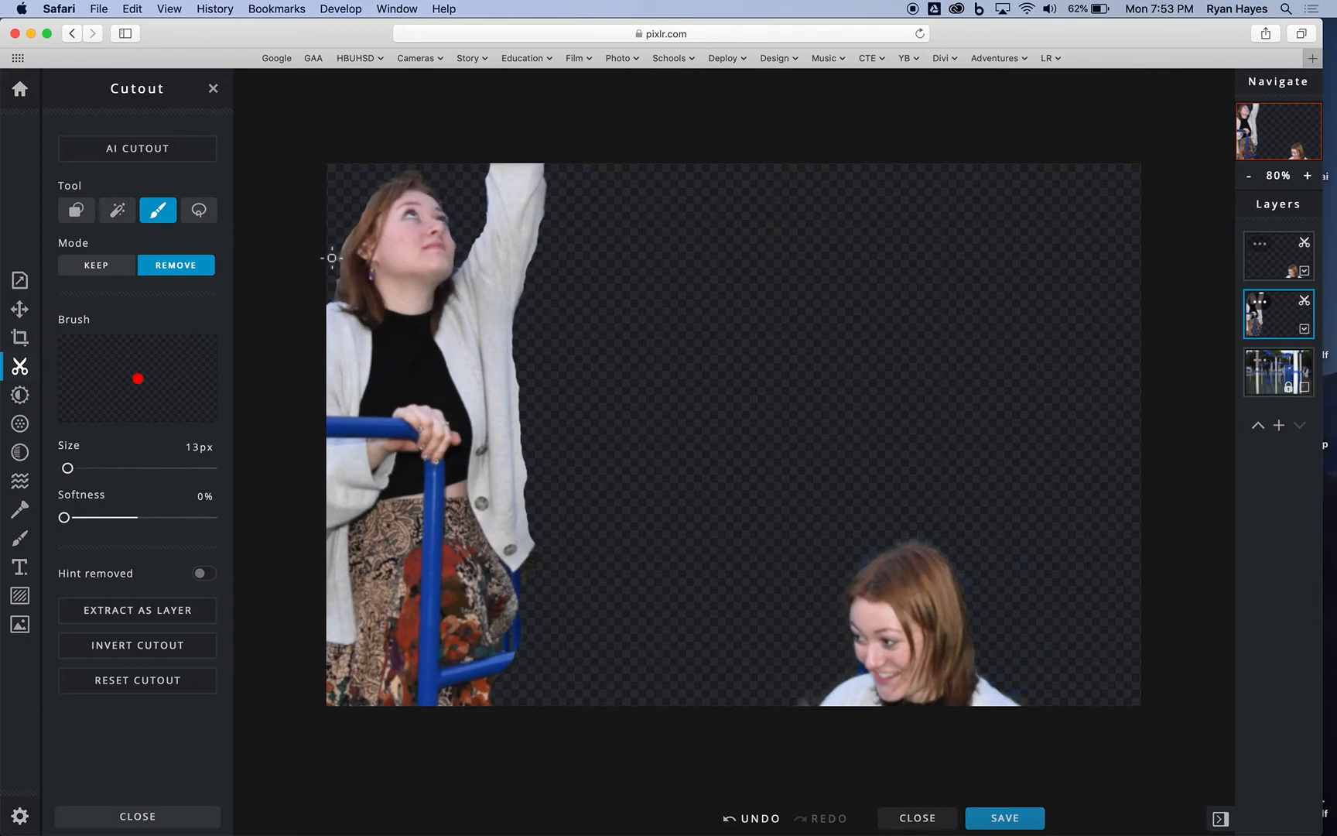
mouse_move(351, 250)
left_mouse_down()
mouse_move(340, 260)
mouse_move(350, 230)
left_mouse_up()
Step: Soften the cutout edges along the arm, cardigan and hair in Keep mode with a 70 px brush at 100% softness
left_click_drag(66, 520, 229, 516)
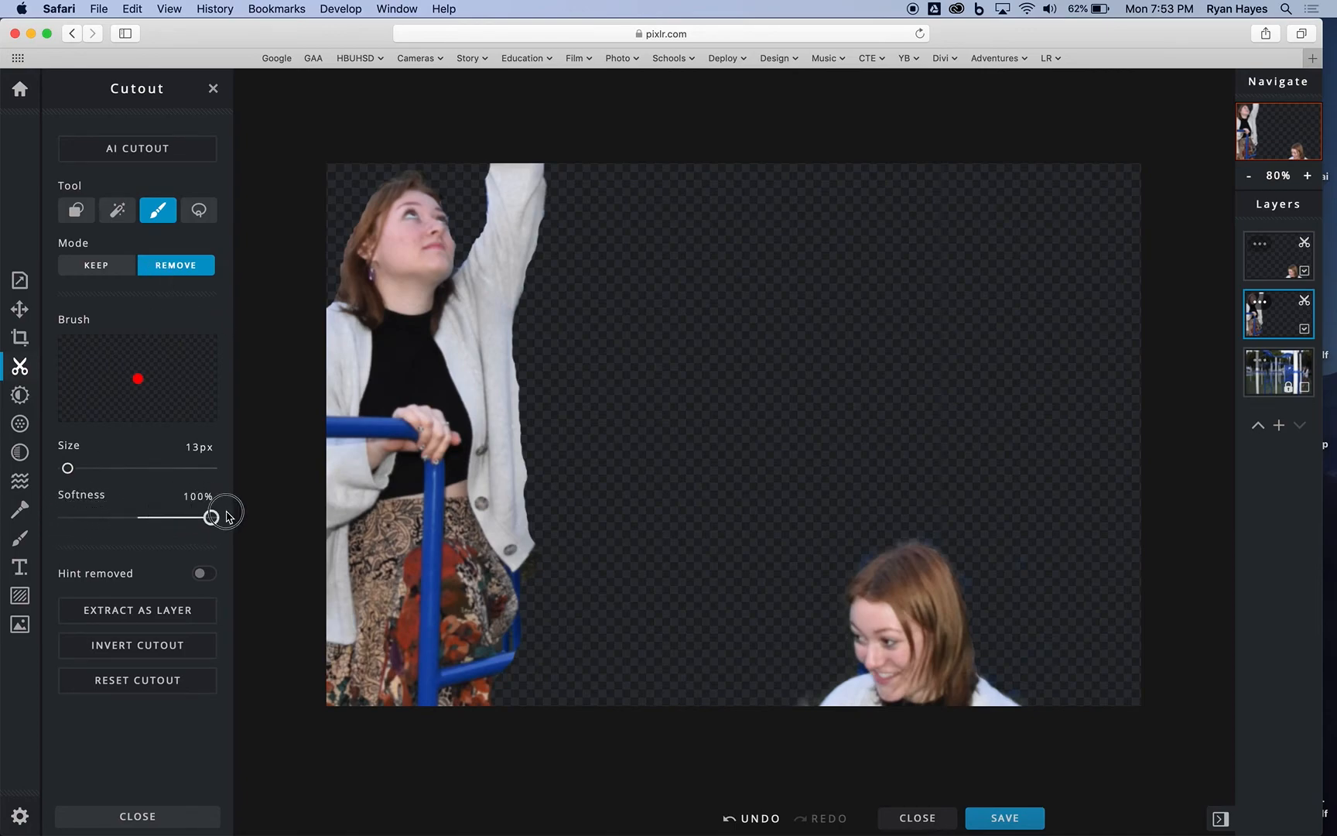
left_click(96, 264)
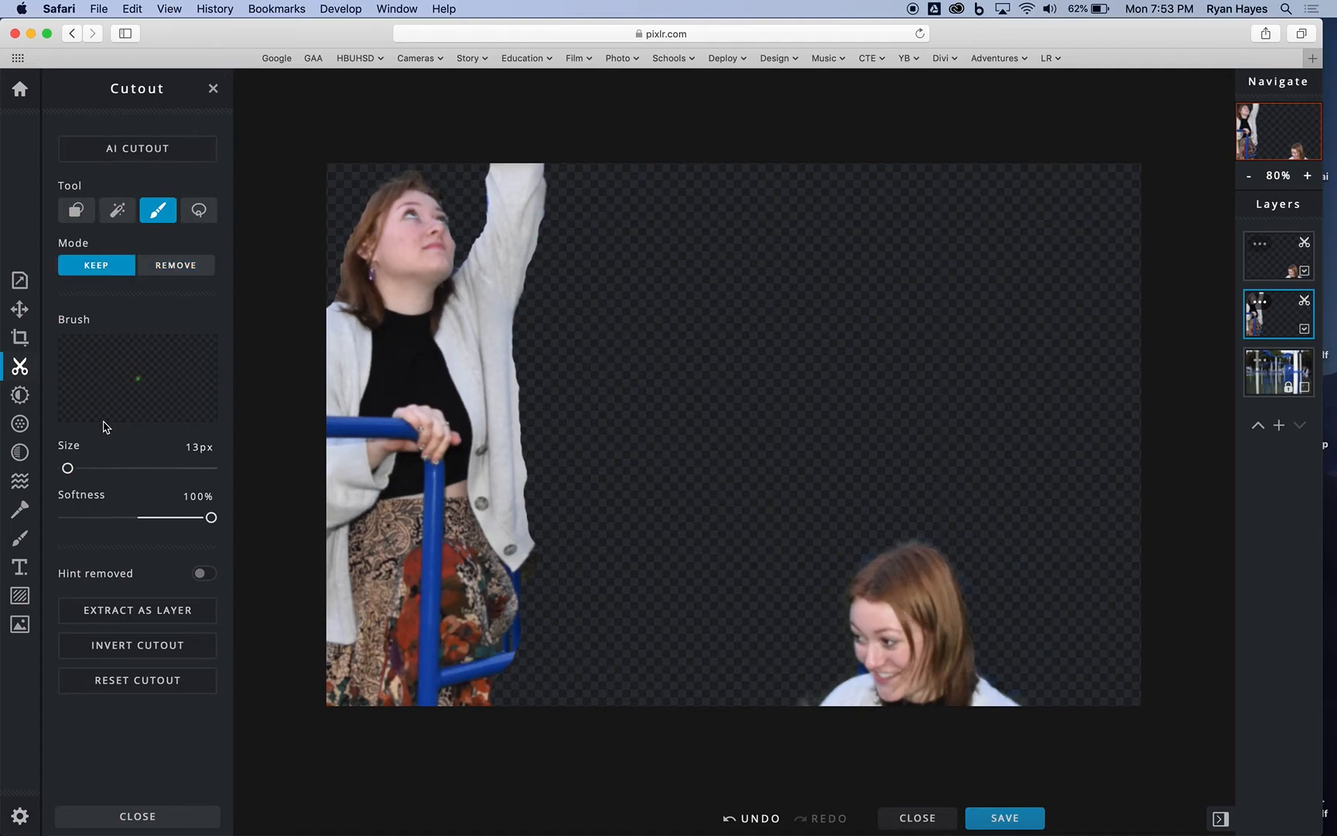
left_click_drag(68, 469, 84, 468)
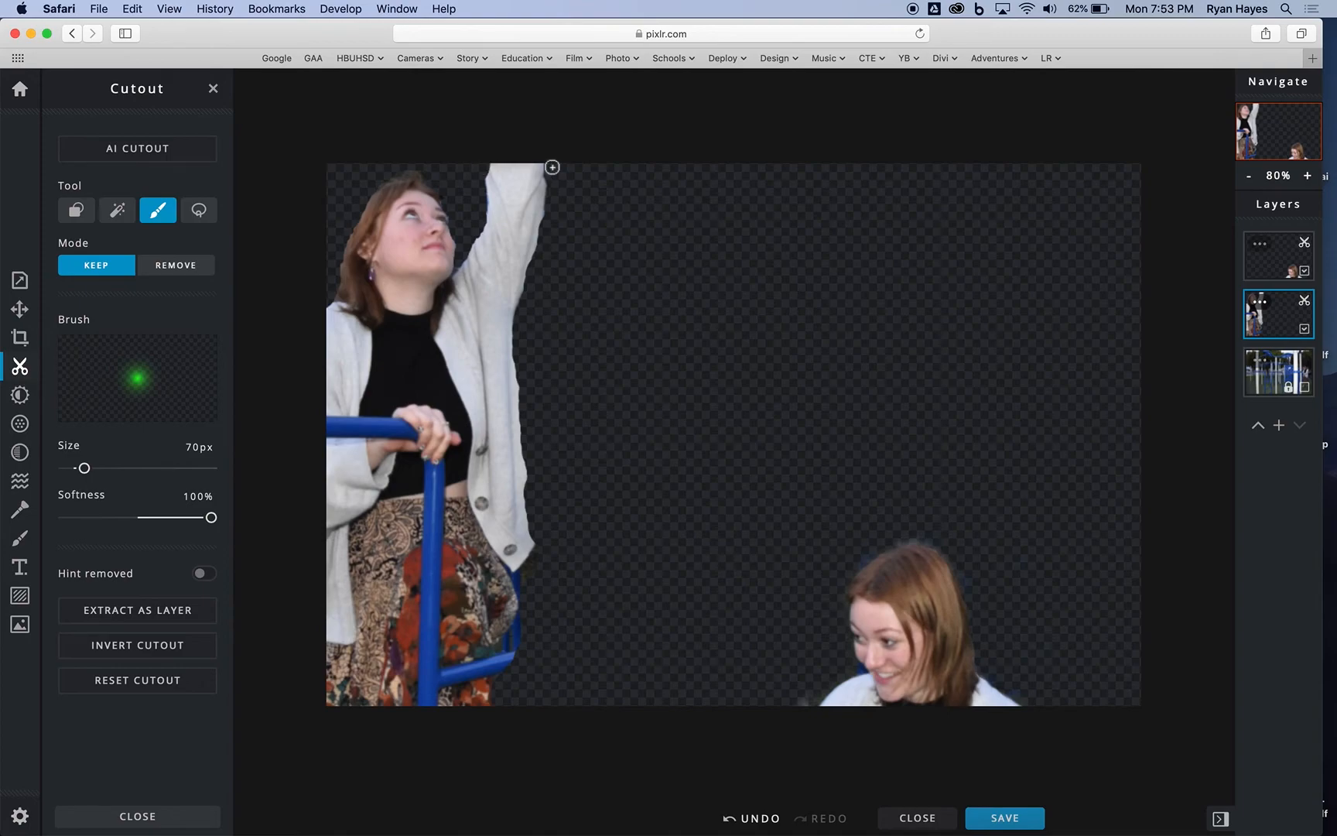
mouse_move(547, 166)
left_mouse_down()
mouse_move(511, 312)
mouse_move(535, 546)
left_mouse_up()
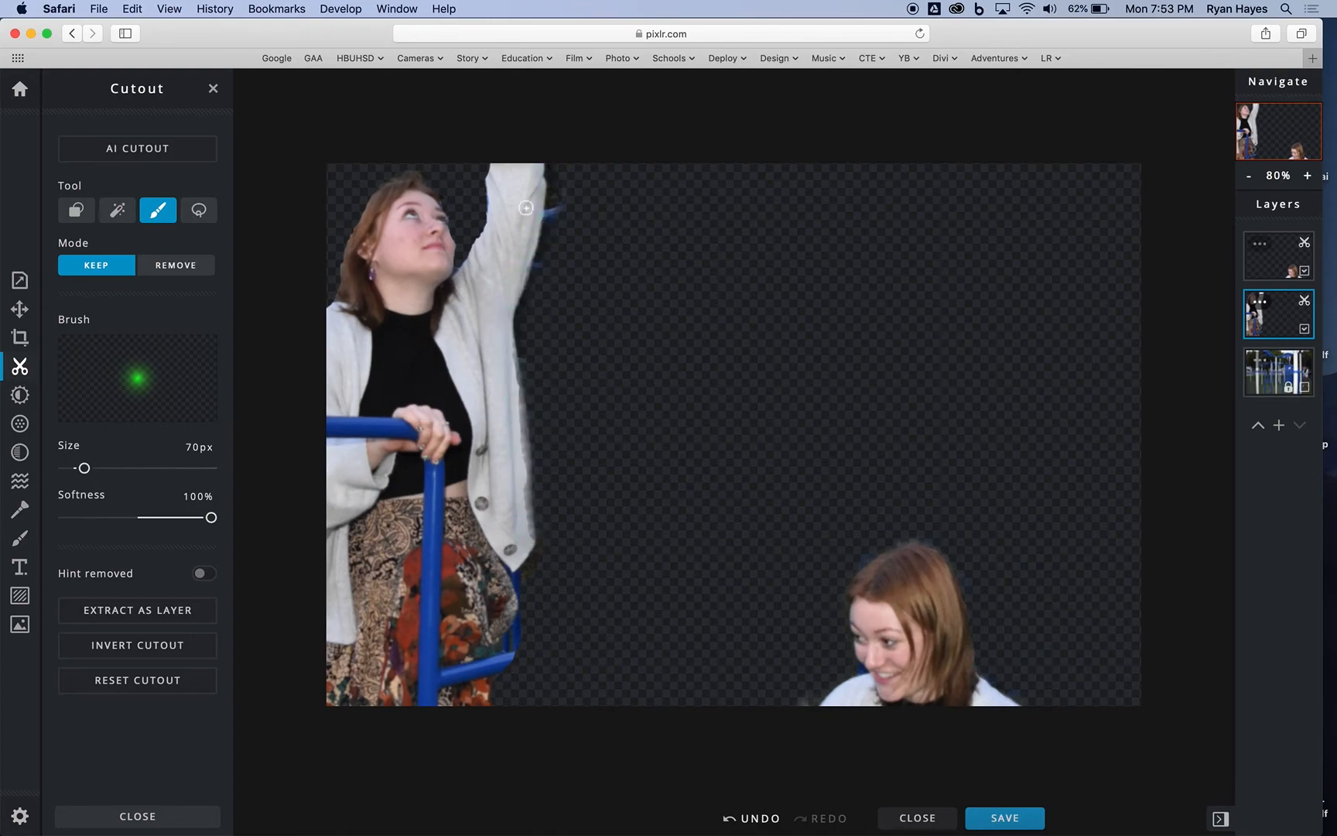
mouse_move(412, 174)
left_mouse_down()
mouse_move(392, 177)
mouse_move(364, 218)
mouse_move(326, 316)
left_mouse_up()
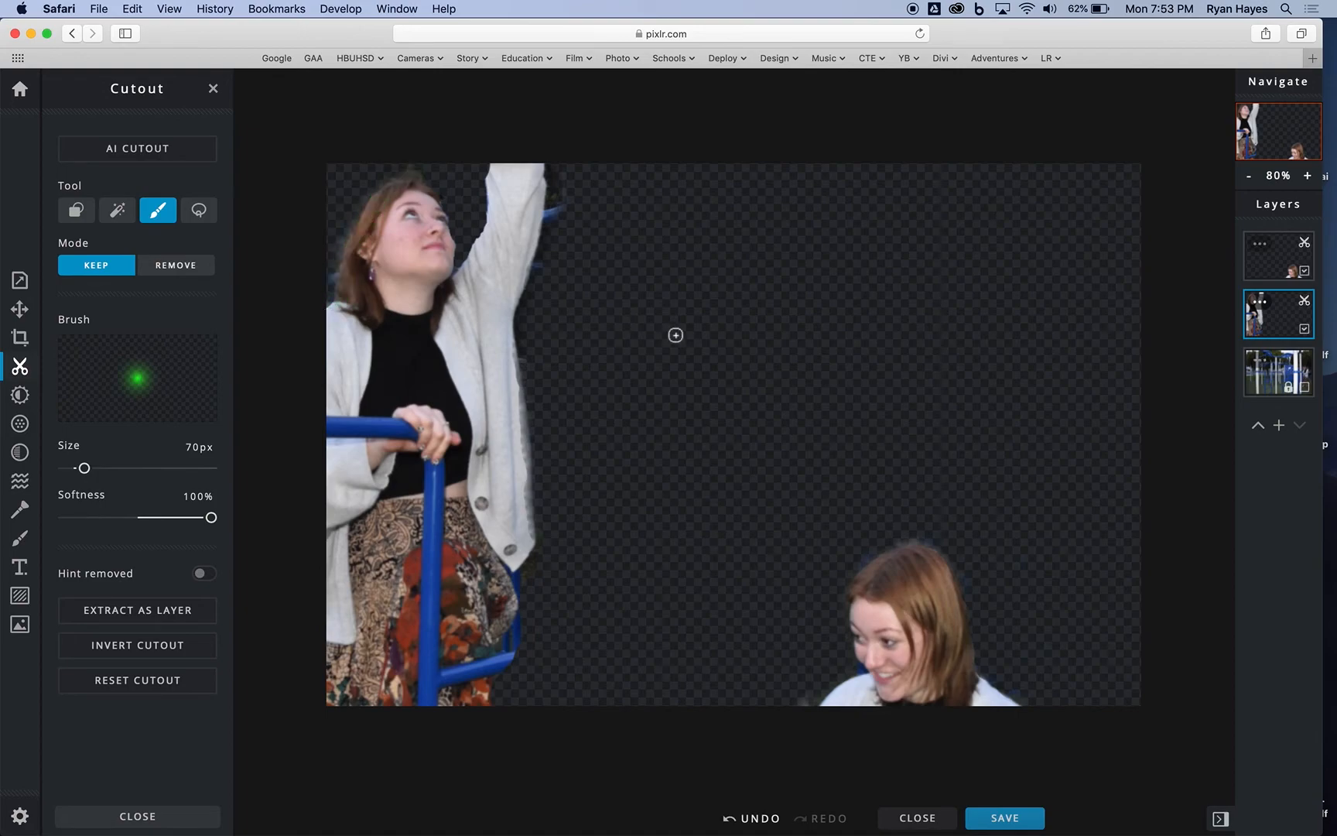
Step: Show the playground background layer and restore the cardigan on the middle layer with the 70 px Keep brush at 0% softness
left_click(1305, 388)
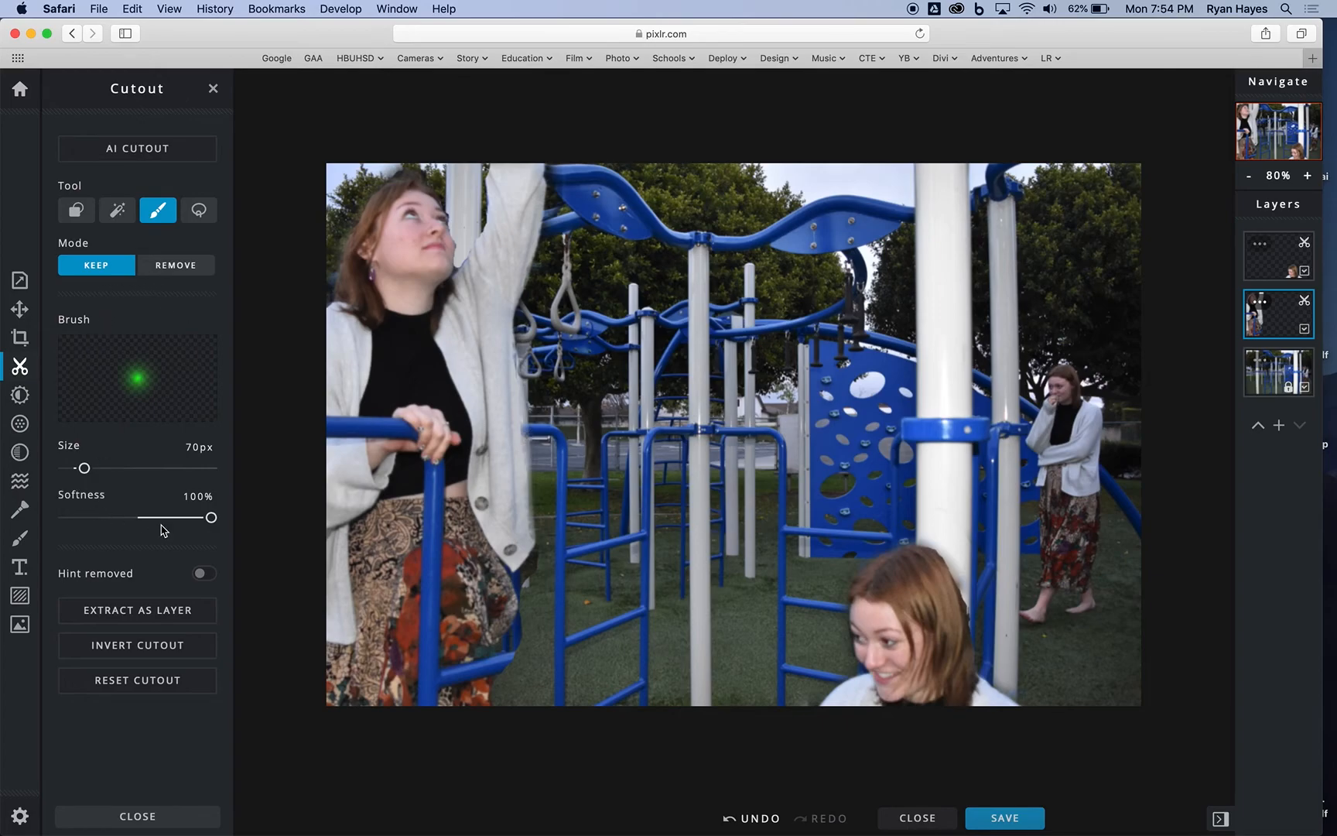
left_click_drag(211, 517, 64, 517)
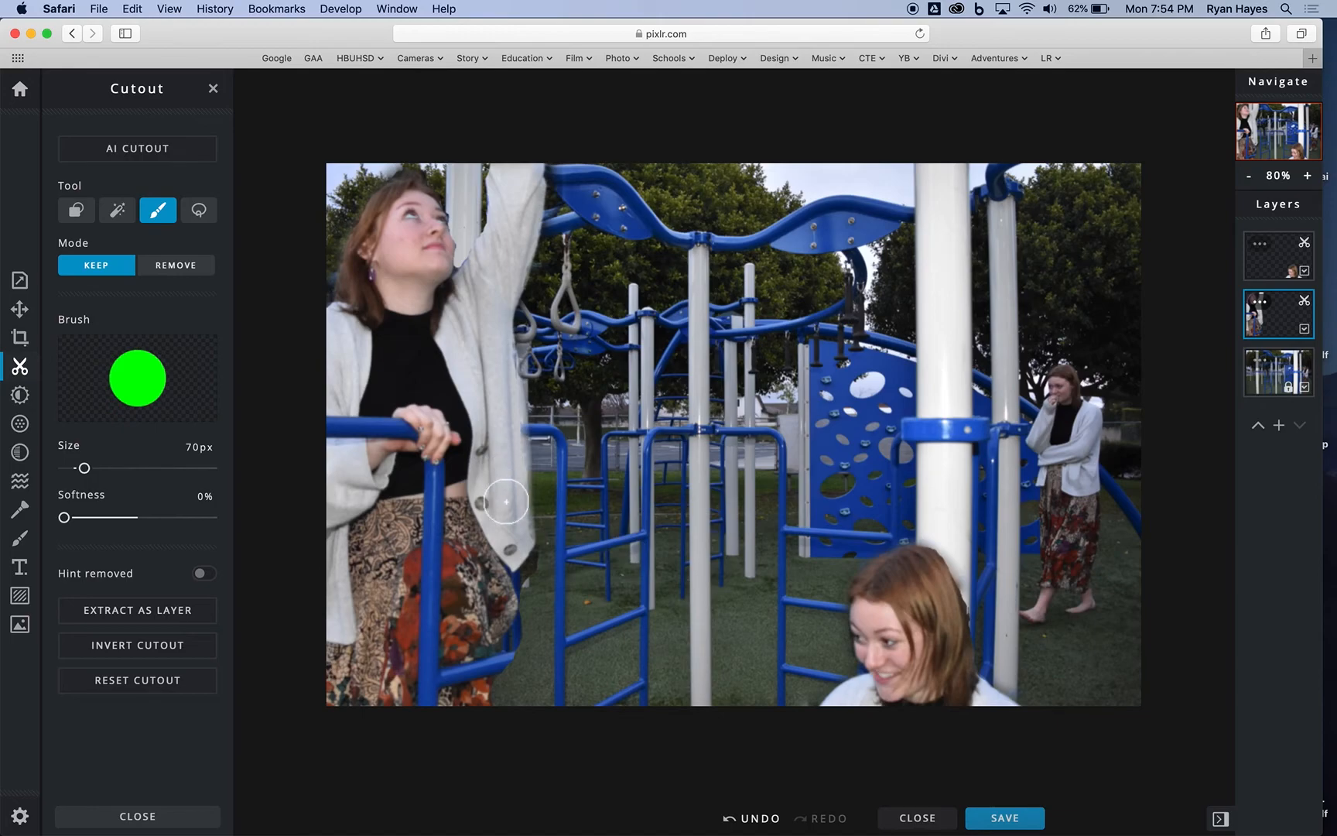
left_click_drag(510, 522, 496, 350)
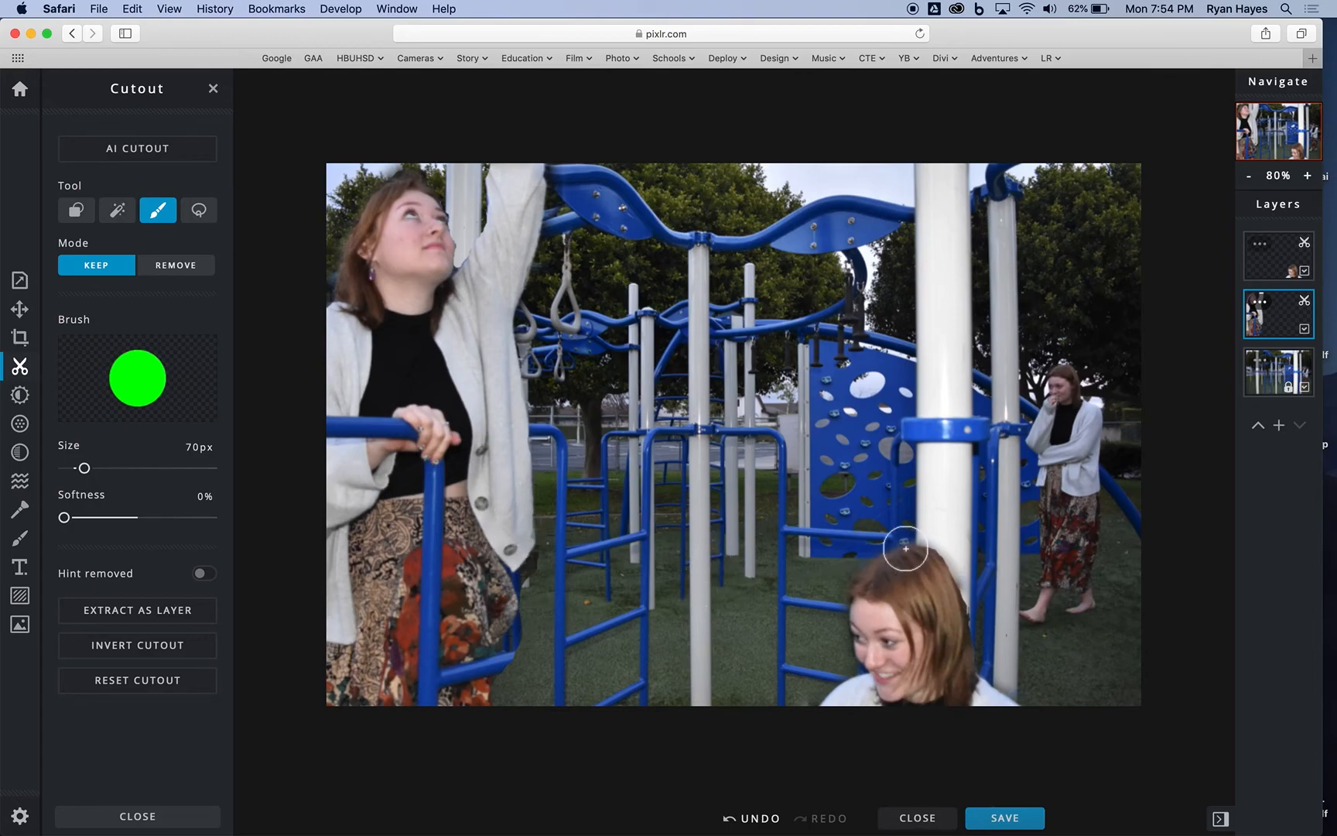
Step: Try to extend the lower blue bar beyond the standing woman's skirt with the 70 px Keep brush
left_click(186, 270)
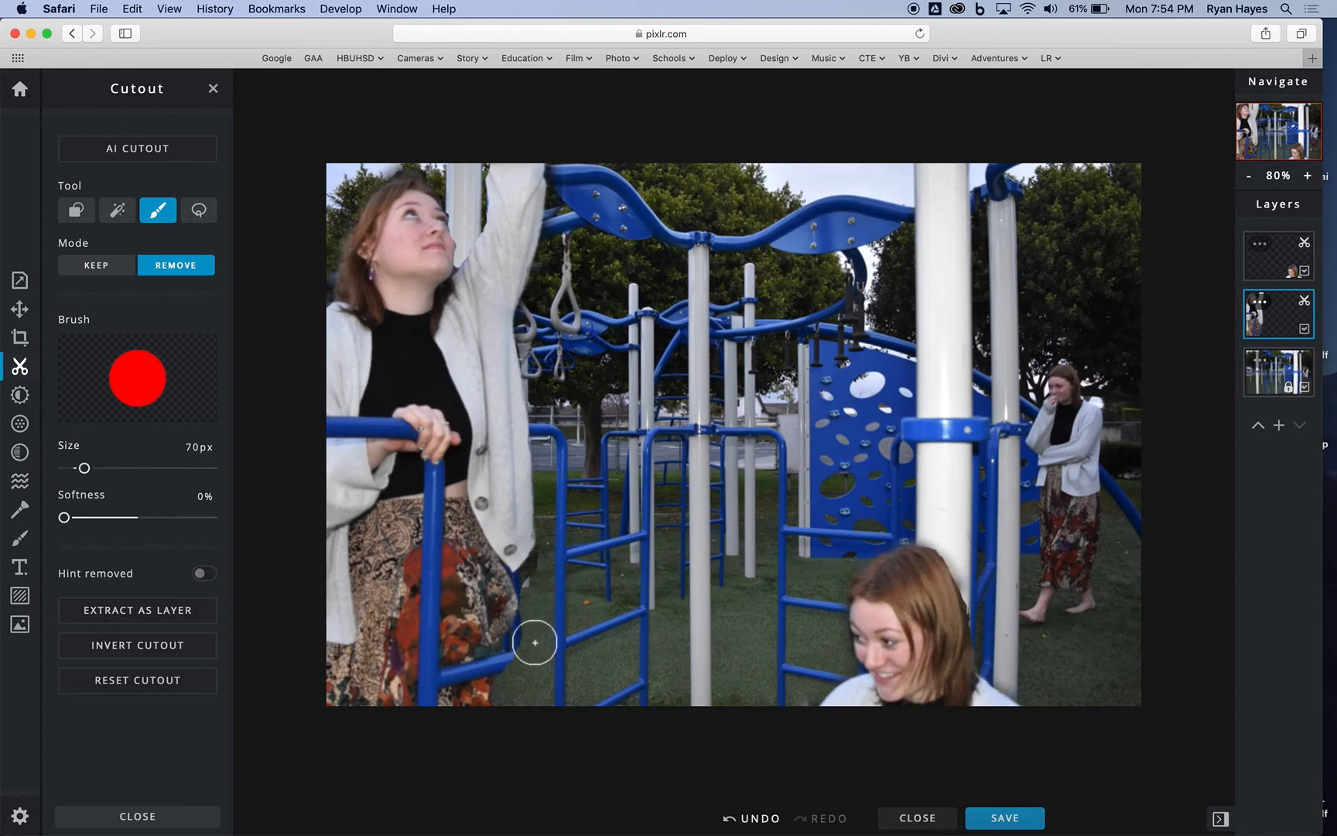
left_click(103, 273)
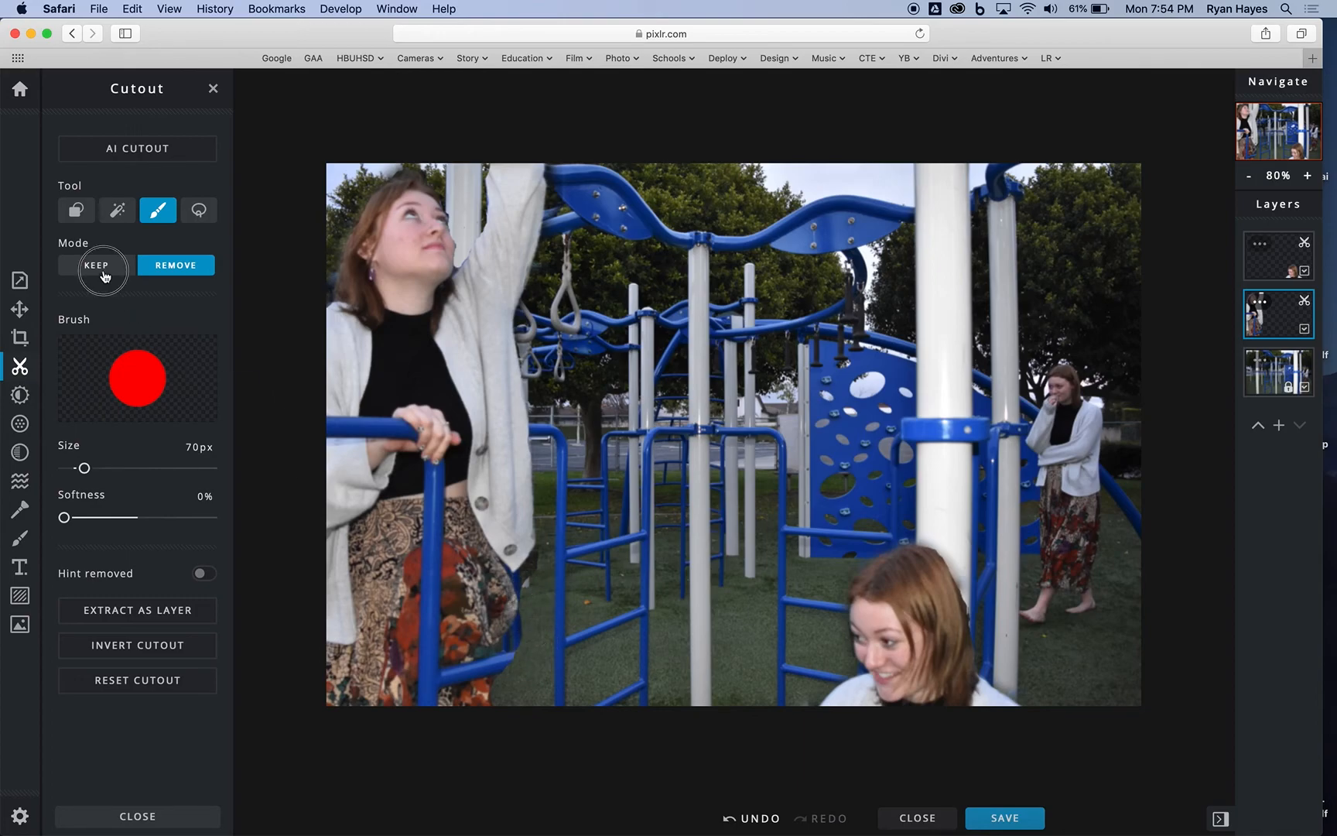
left_click_drag(519, 668, 561, 654)
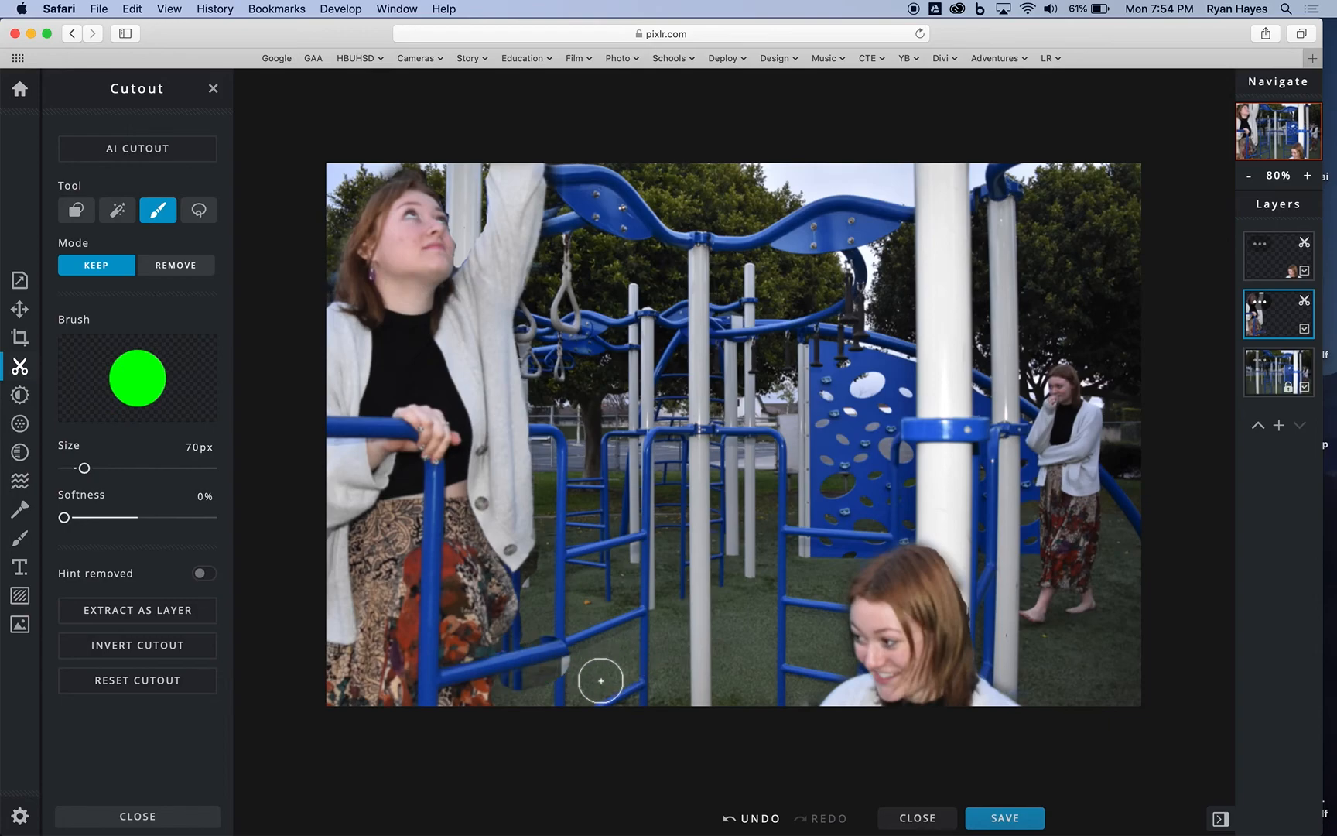
Step: Erase the blue bar and background fragments protruding beside the standing woman's skirt with the 70 px Remove brush at 0% softness
left_click(177, 267)
left_click(565, 661)
mouse_move(562, 641)
left_mouse_down()
mouse_move(548, 671)
mouse_move(549, 660)
mouse_move(518, 675)
mouse_move(543, 613)
mouse_move(536, 578)
mouse_move(520, 657)
left_mouse_up()
Step: Inspect the composite up close at 110% zoom and open the save settings for the image
scroll(544, 589, "down", 1)
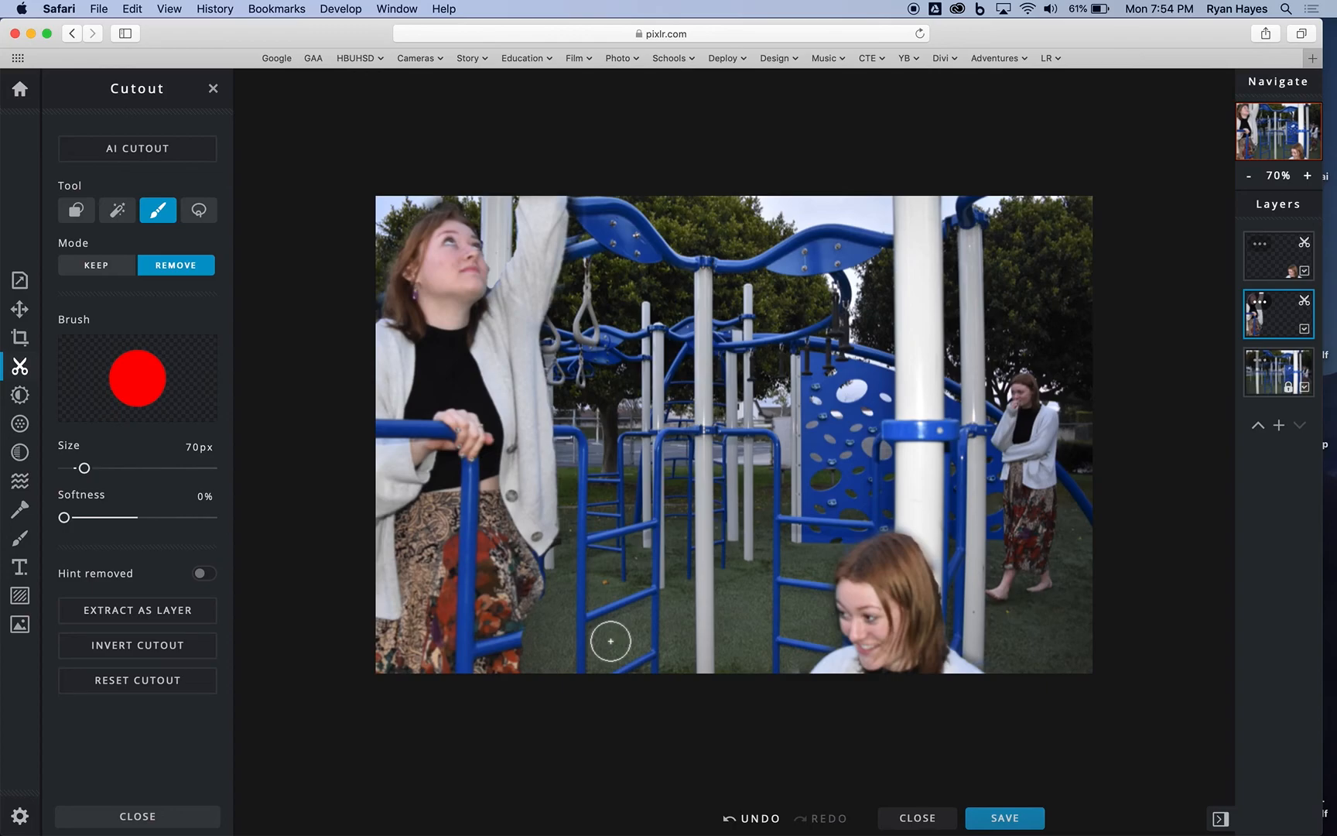
left_click(1308, 176)
left_click(1309, 176)
left_click(1308, 176)
left_click(1308, 177)
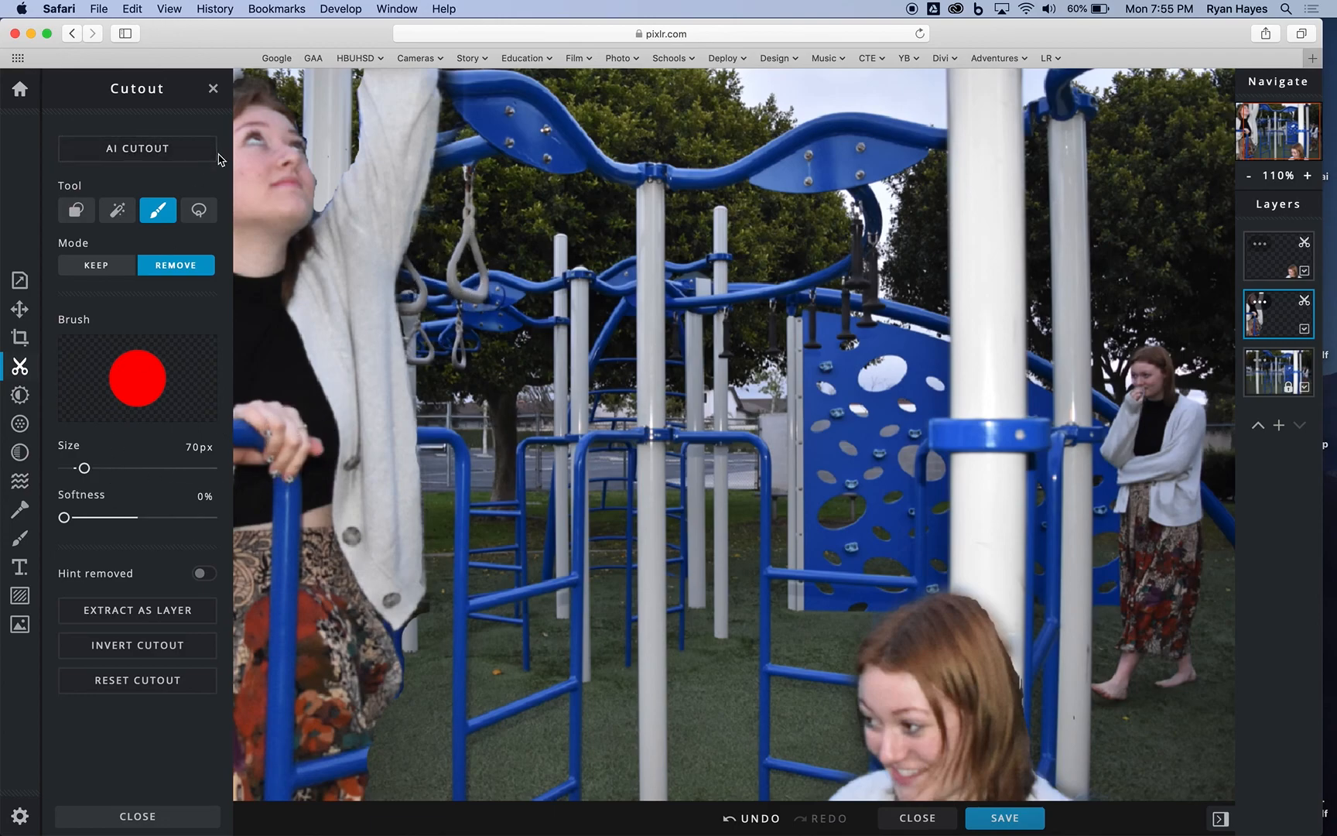
left_click(1006, 818)
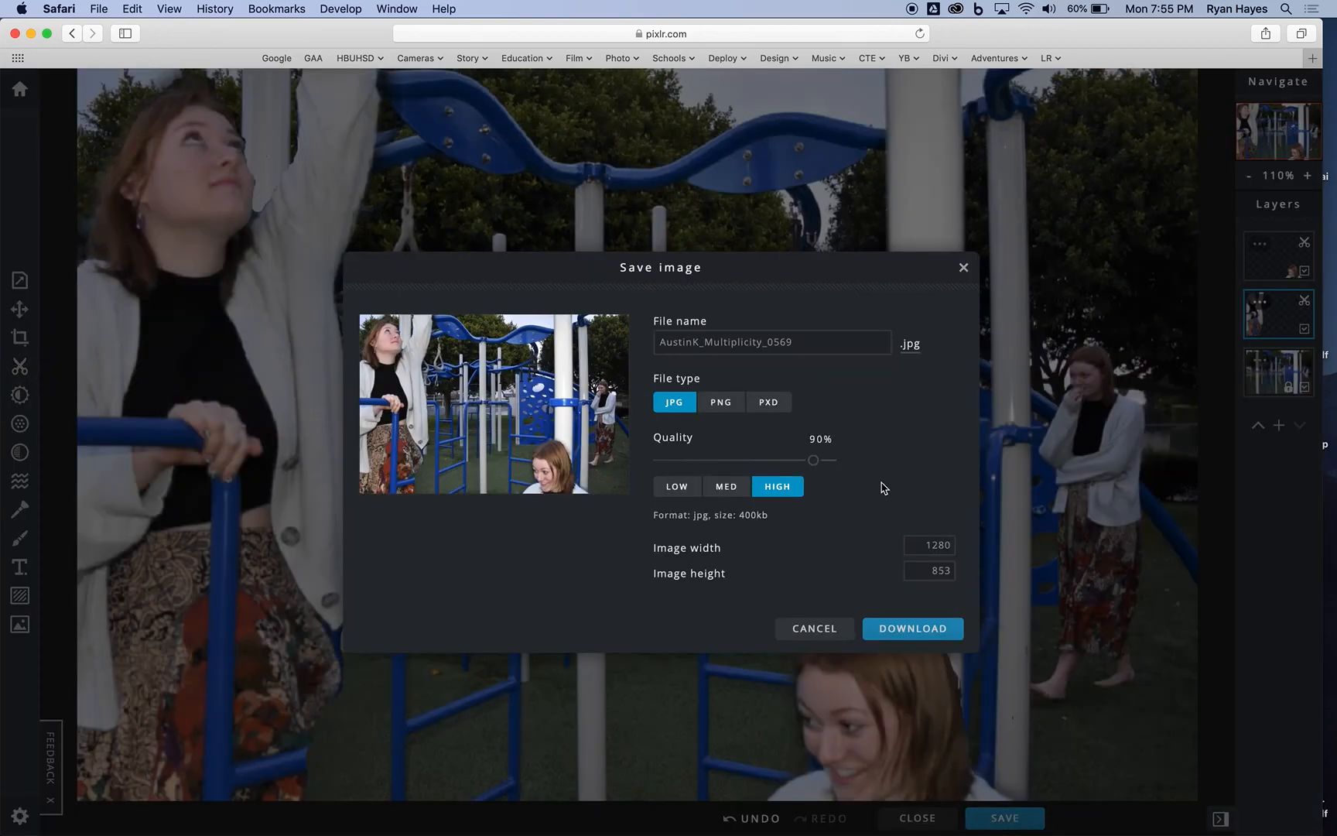